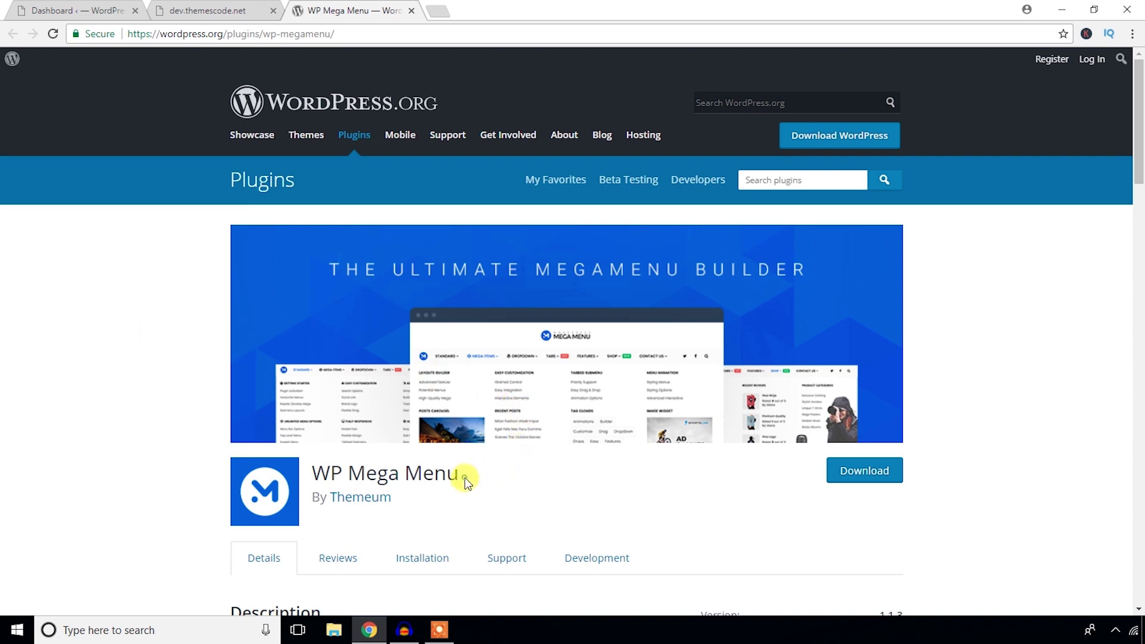
Step: Copy the 'WP Mega Menu' plugin title from its WordPress.org plugin page
{"action": "left_click_drag", "start_coordinate": [466, 477], "coordinate": [319, 467]}
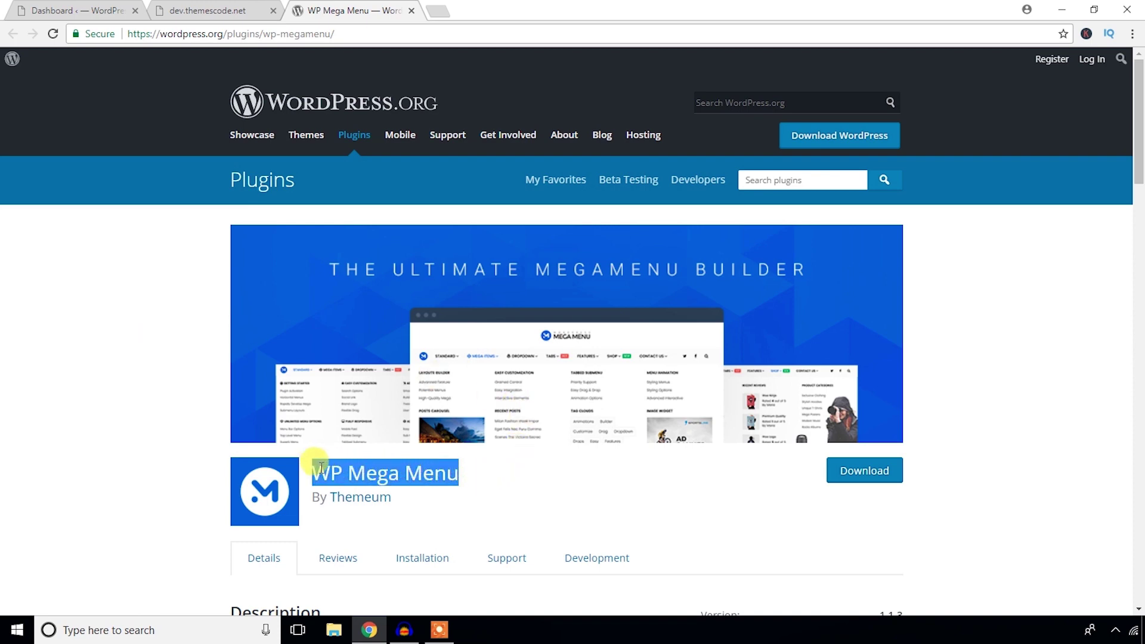
{"action": "right_click", "coordinate": [322, 469]}
{"action": "left_click", "coordinate": [350, 475]}
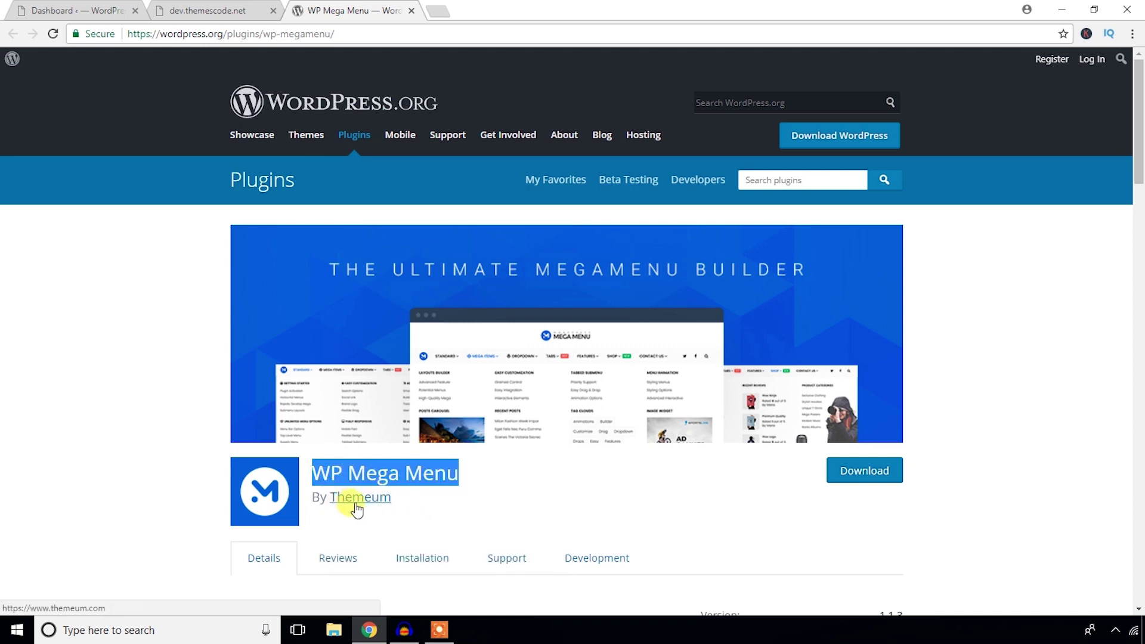
Step: Review the dev.themescode.net site's current Home and Plugins dropdown menus
{"action": "left_click", "coordinate": [192, 9]}
{"action": "mouse_move", "coordinate": [707, 109]}
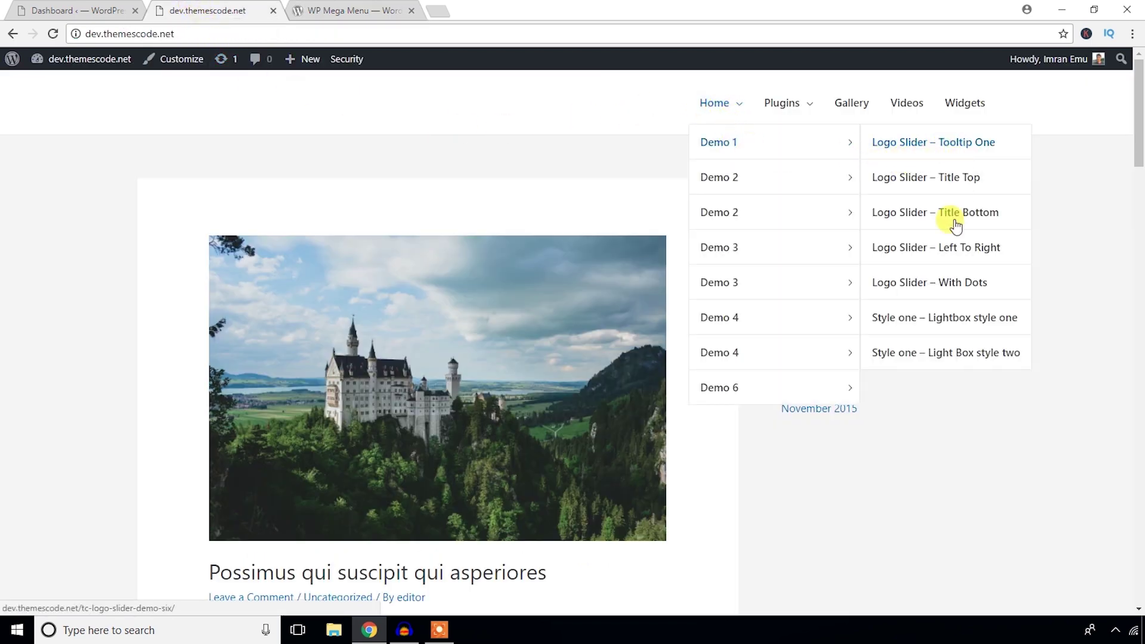
{"action": "mouse_move", "coordinate": [741, 319]}
{"action": "mouse_move", "coordinate": [795, 108]}
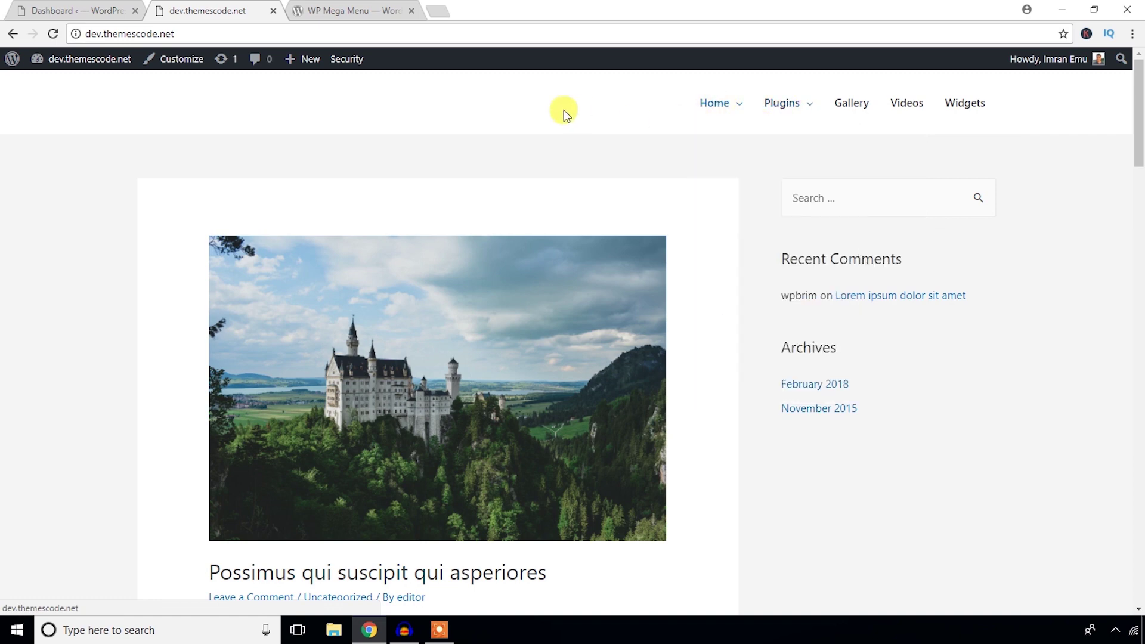
Step: Search Plugins > Add New for the pasted 'WP Mega Menu' and install it
{"action": "left_click", "coordinate": [83, 13]}
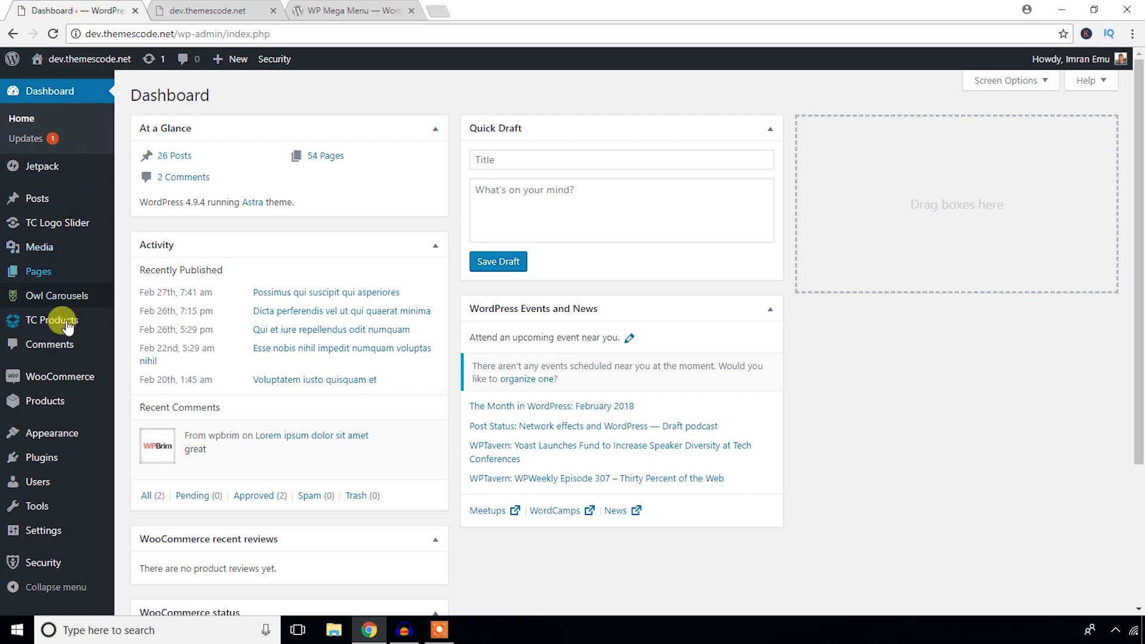
{"action": "mouse_move", "coordinate": [59, 464]}
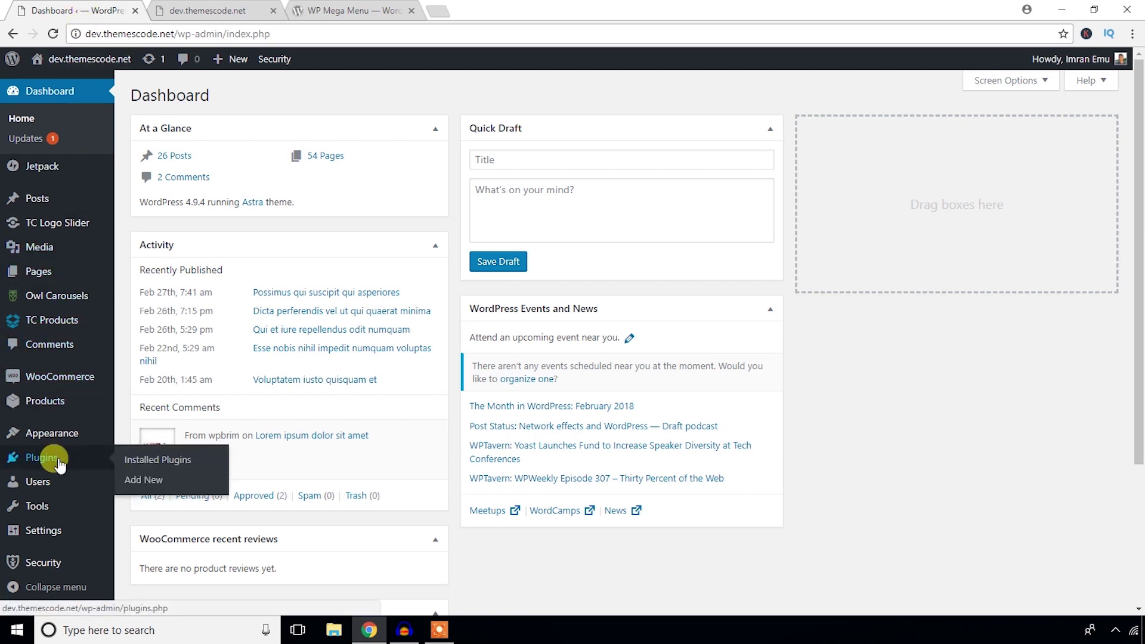
{"action": "left_click", "coordinate": [140, 486]}
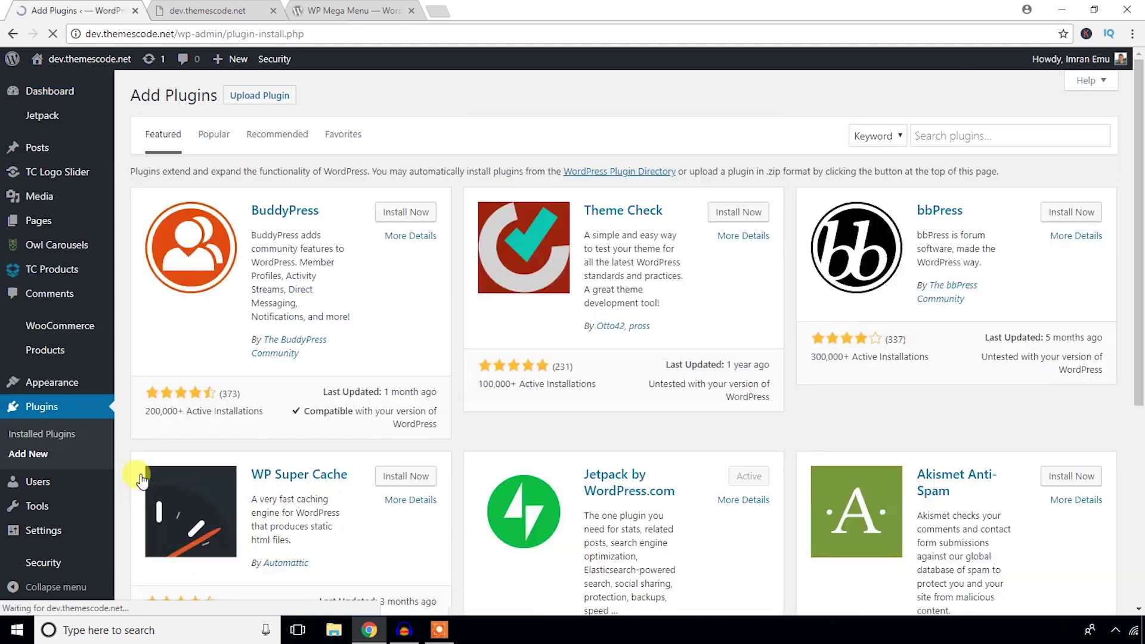
{"action": "left_click", "coordinate": [929, 143]}
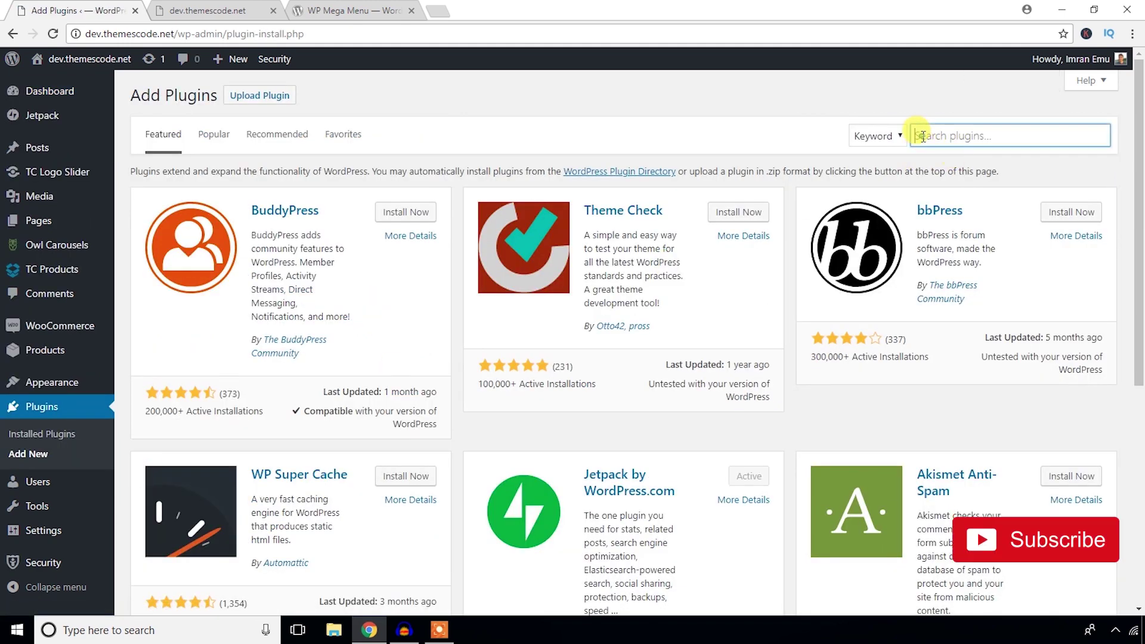
{"action": "right_click", "coordinate": [923, 138]}
{"action": "left_click", "coordinate": [968, 242]}
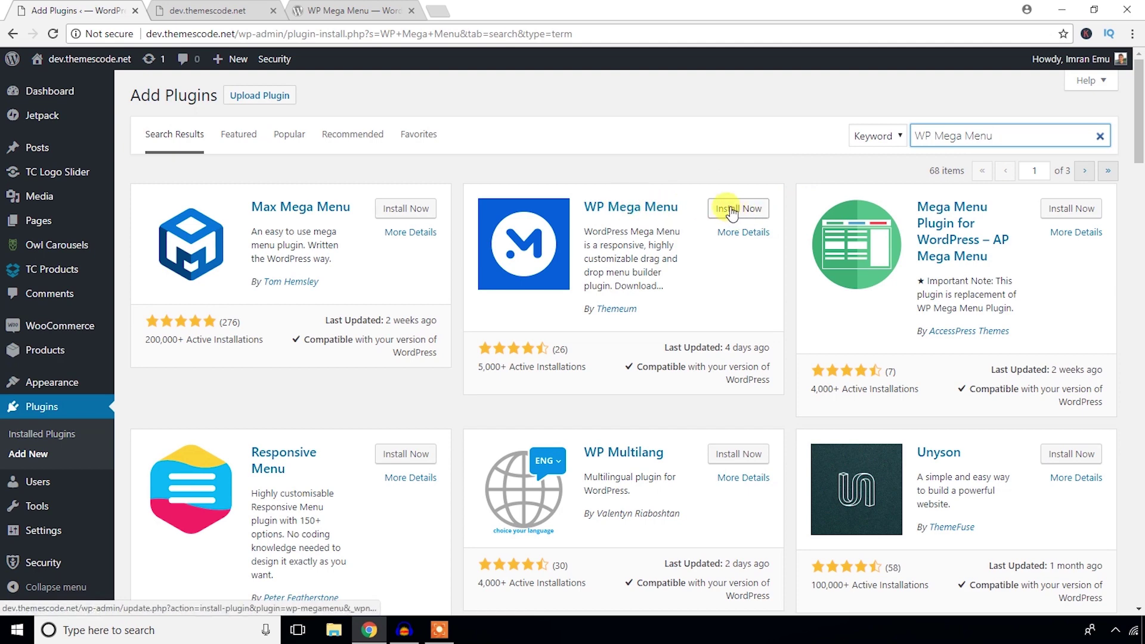
{"action": "left_click", "coordinate": [731, 210]}
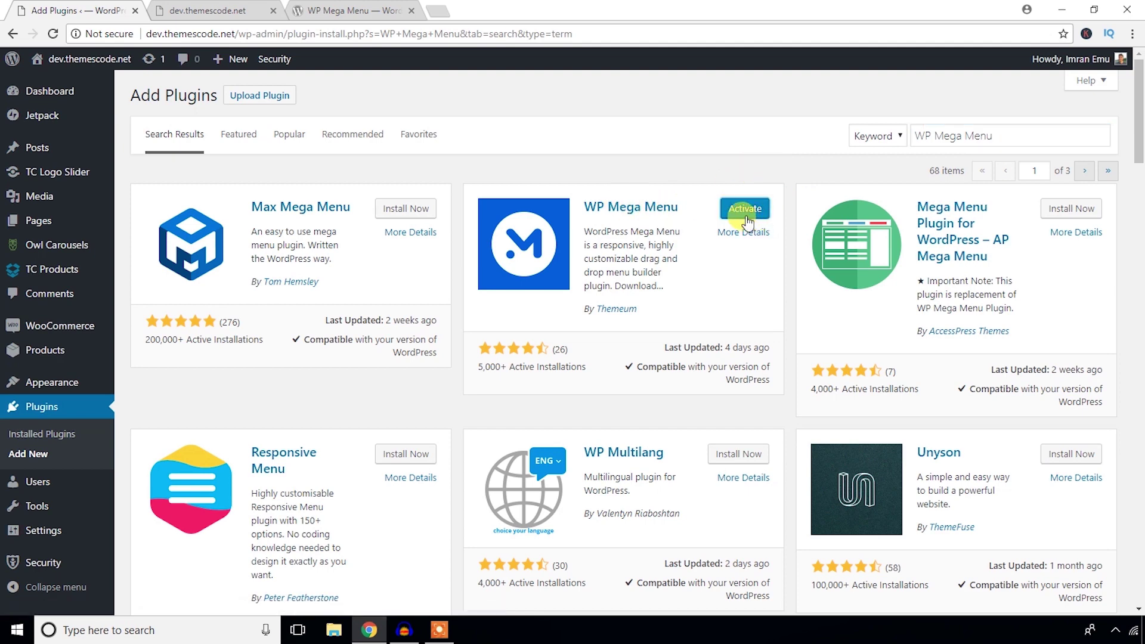
{"action": "left_click", "coordinate": [740, 216]}
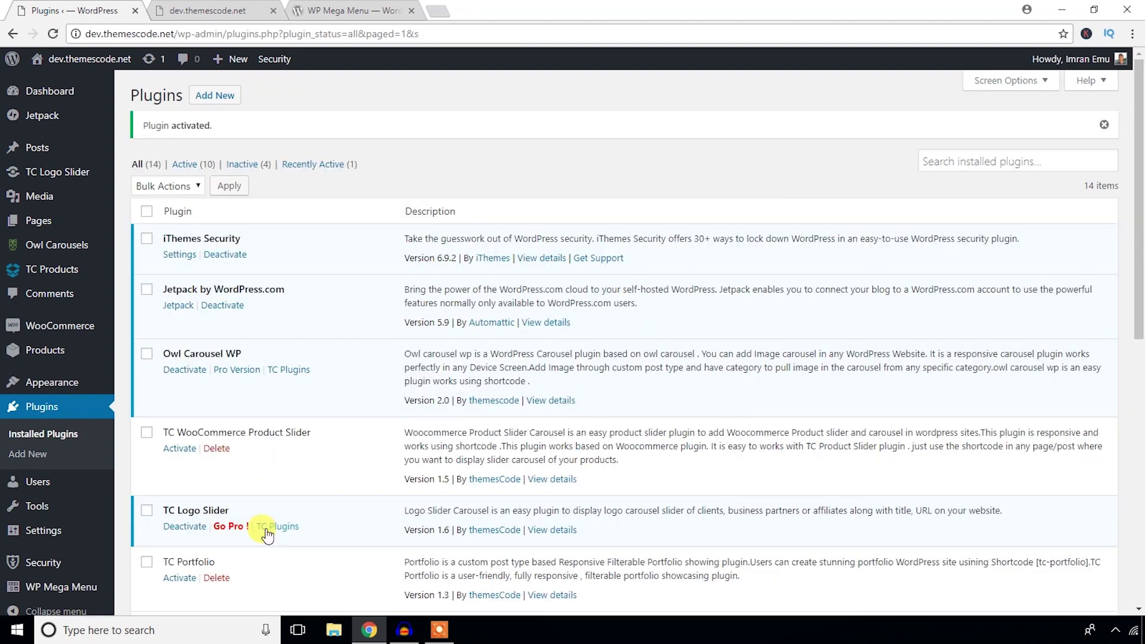
{"action": "scroll", "coordinate": [215, 495], "scroll_direction": "down", "scroll_amount": 2}
{"action": "scroll", "coordinate": [41, 558], "scroll_direction": "down", "scroll_amount": 2}
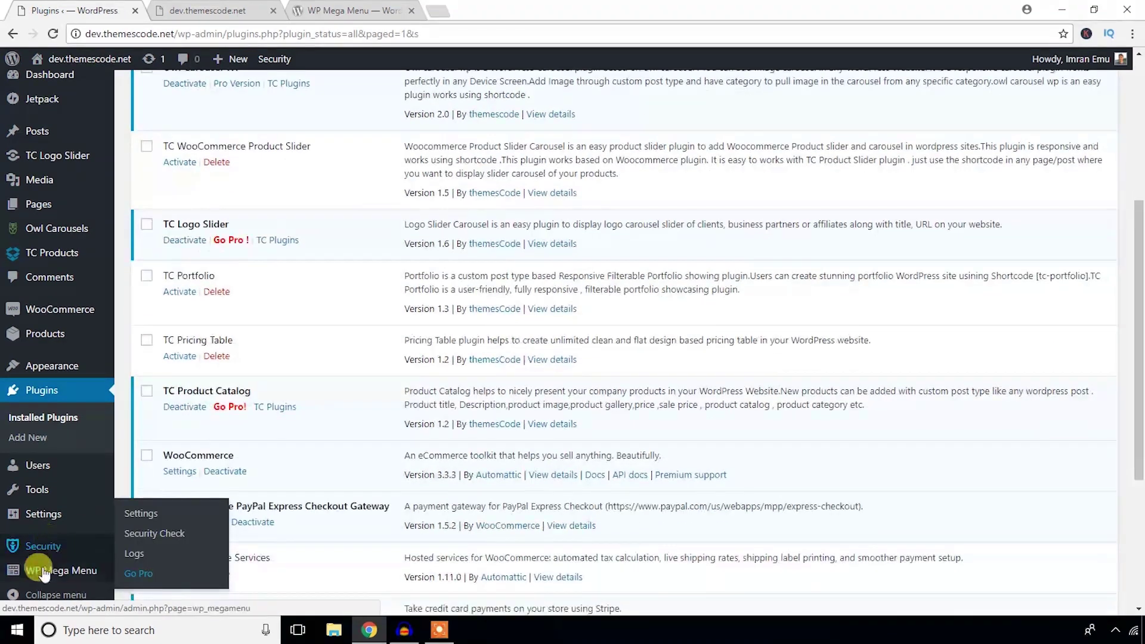
{"action": "mouse_move", "coordinate": [59, 574]}
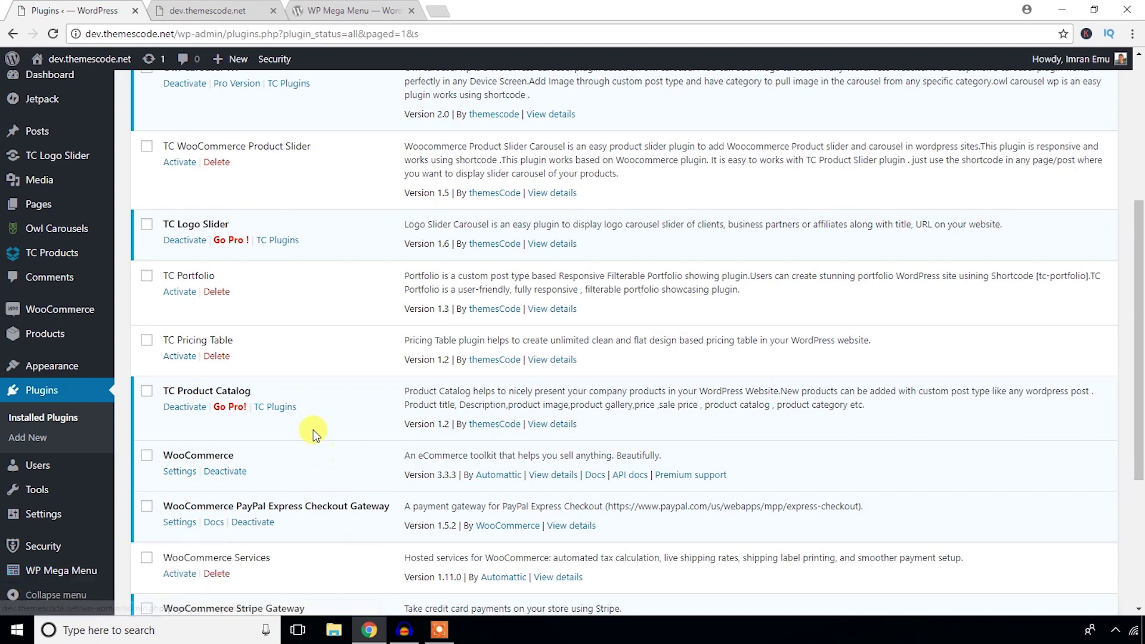
{"action": "scroll", "coordinate": [305, 408], "scroll_direction": "up", "scroll_amount": 5}
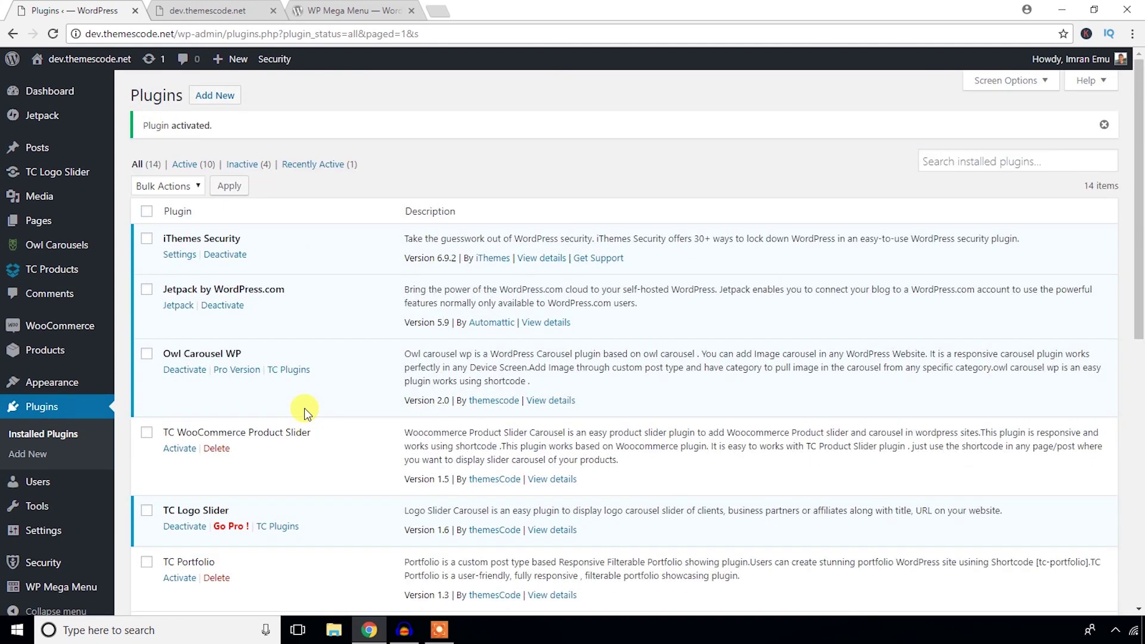
{"action": "mouse_move", "coordinate": [59, 385]}
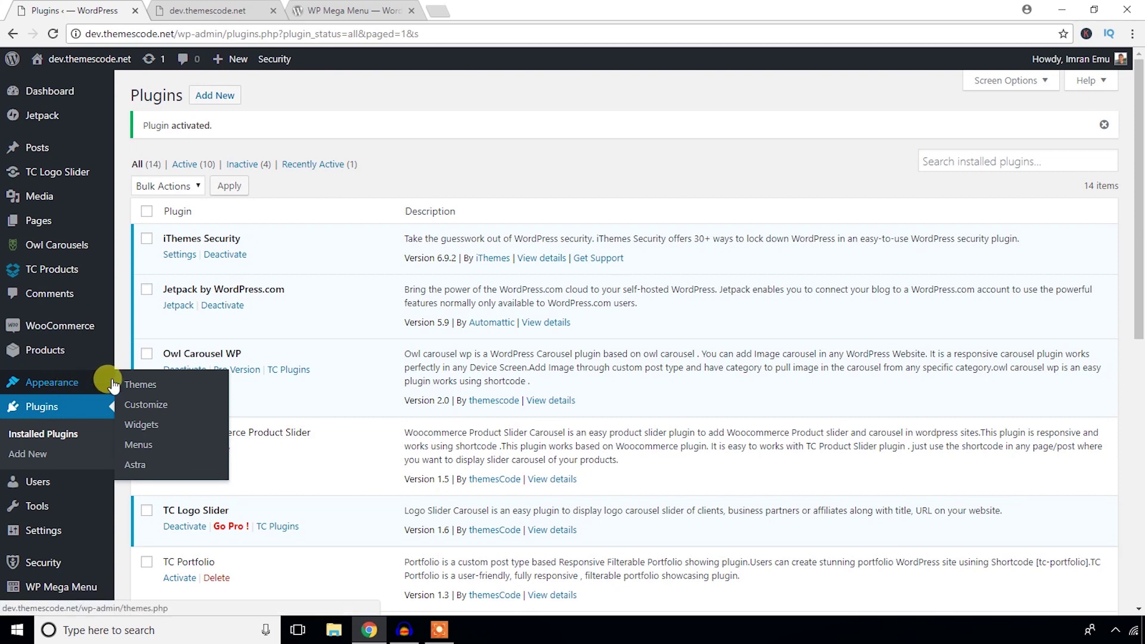
Step: Tick Enable under Mega Menu Settings for the Main Menu in Appearance > Menus
{"action": "left_click", "coordinate": [140, 448]}
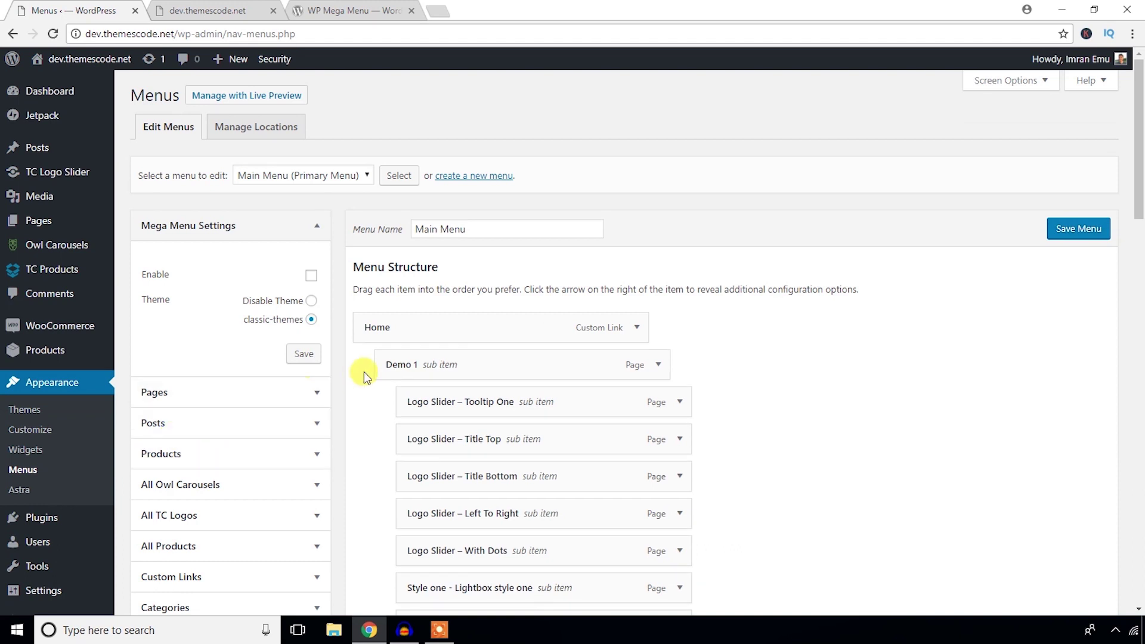
{"action": "left_click", "coordinate": [316, 230]}
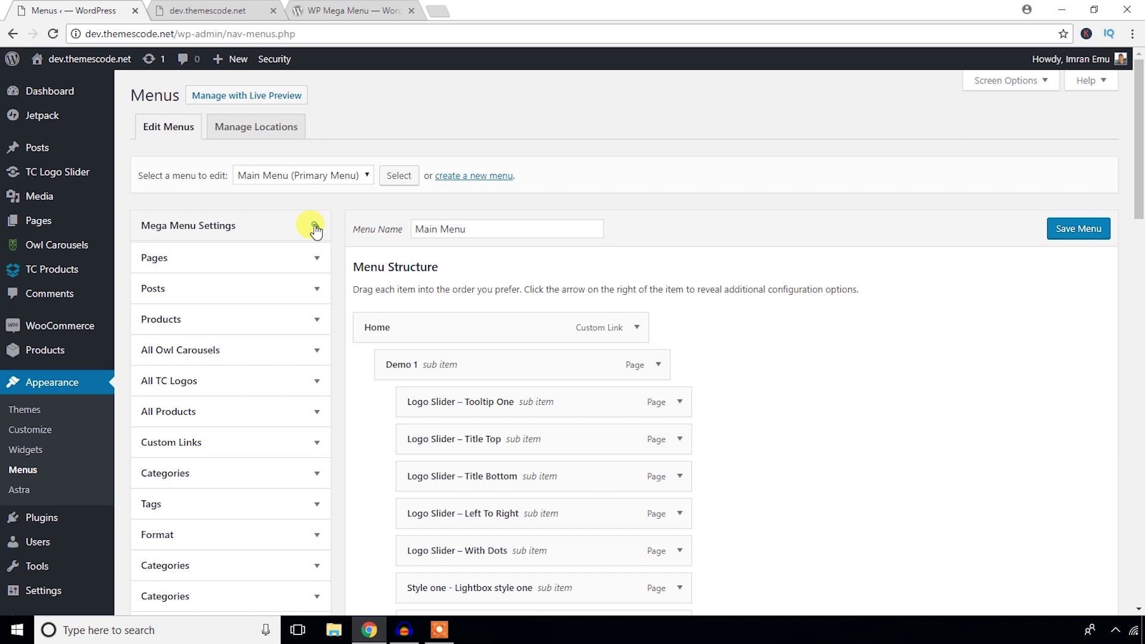
{"action": "left_click", "coordinate": [316, 230]}
{"action": "mouse_move", "coordinate": [484, 367]}
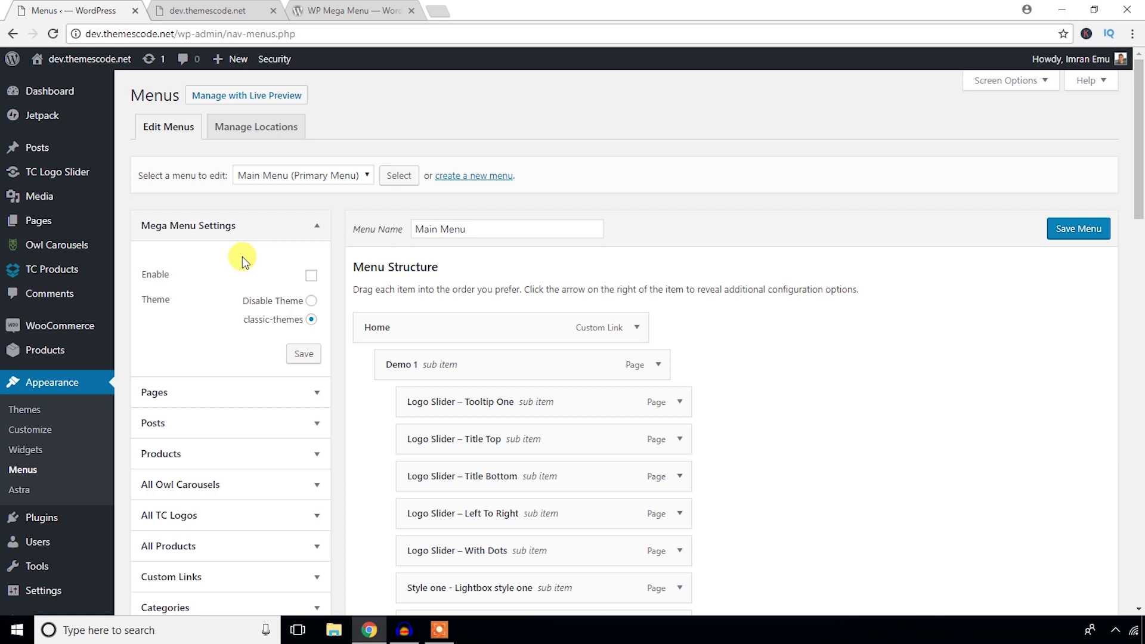
{"action": "left_click", "coordinate": [311, 277]}
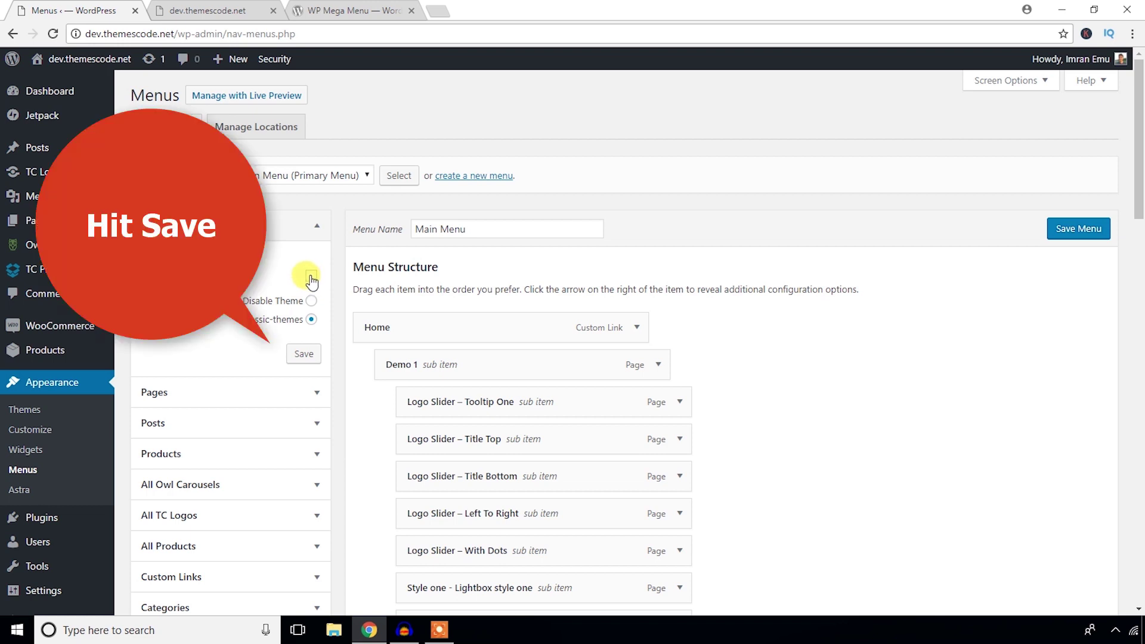
{"action": "scroll", "coordinate": [358, 263], "scroll_direction": "down", "scroll_amount": 2}
{"action": "mouse_move", "coordinate": [422, 226]}
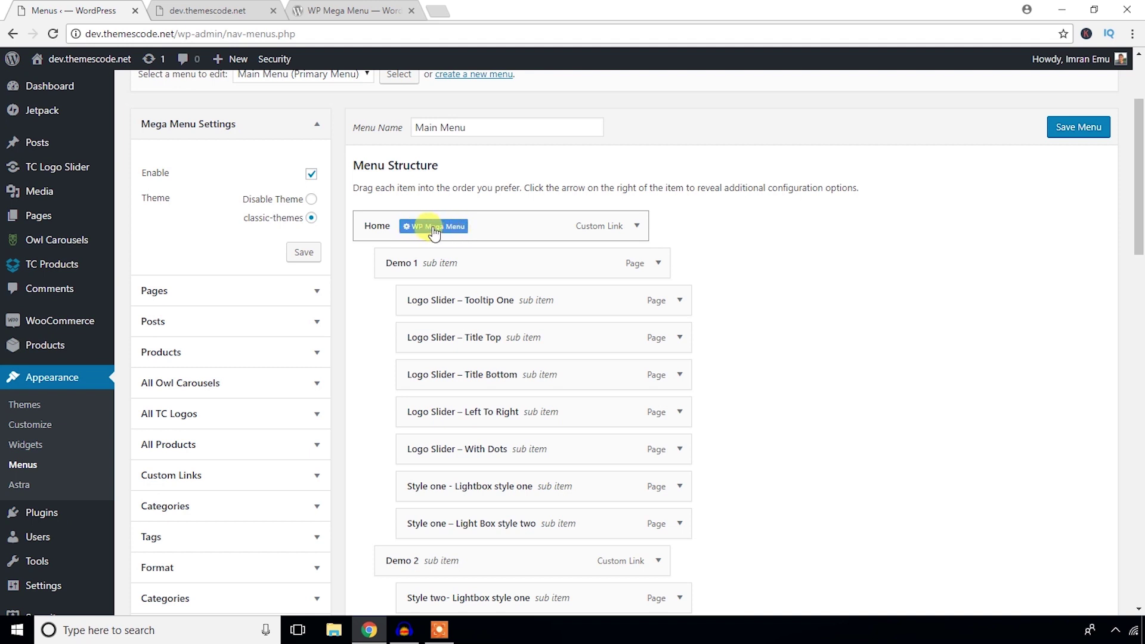
Step: Switch the Home item's WP Mega Menu to YES and add a three-column row
{"action": "left_click", "coordinate": [433, 228]}
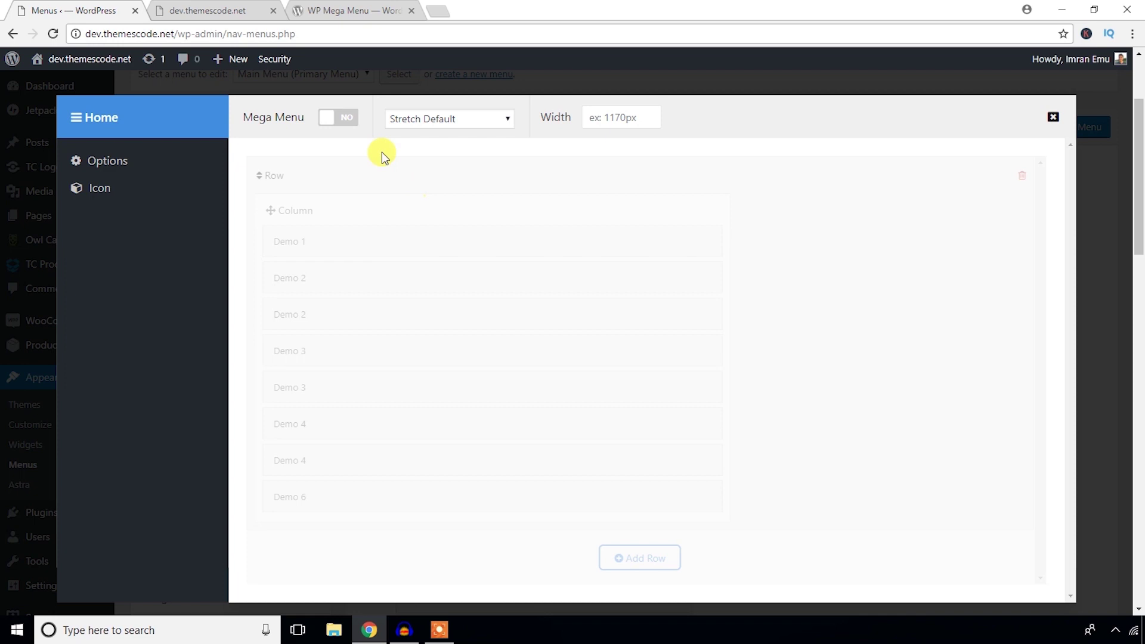
{"action": "left_click", "coordinate": [322, 118]}
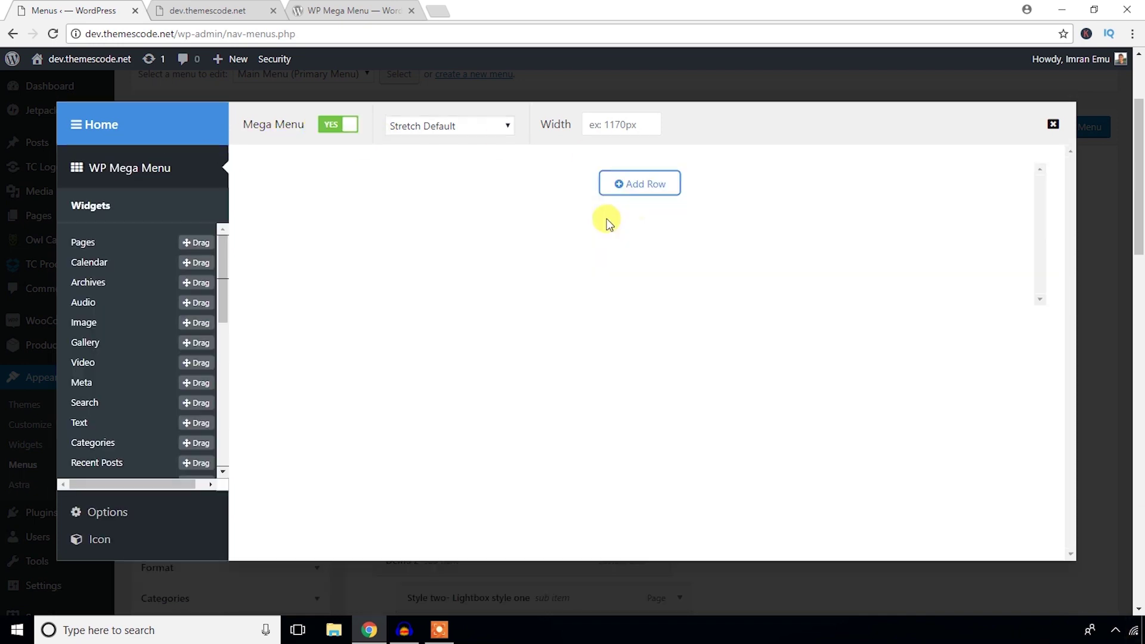
{"action": "left_click", "coordinate": [647, 186]}
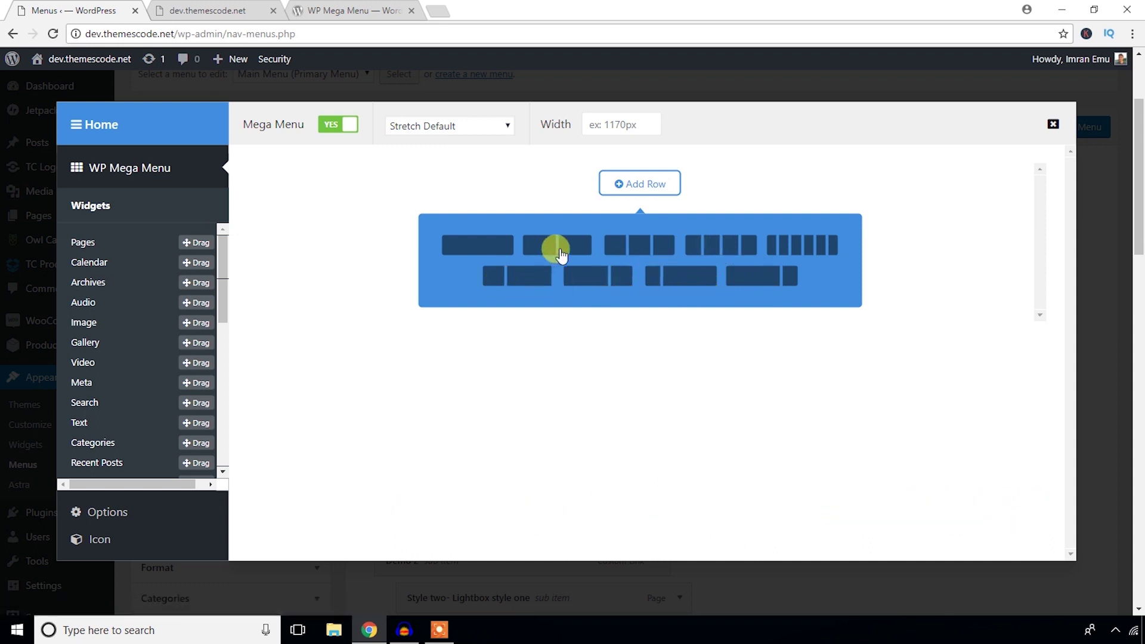
{"action": "left_click", "coordinate": [640, 249]}
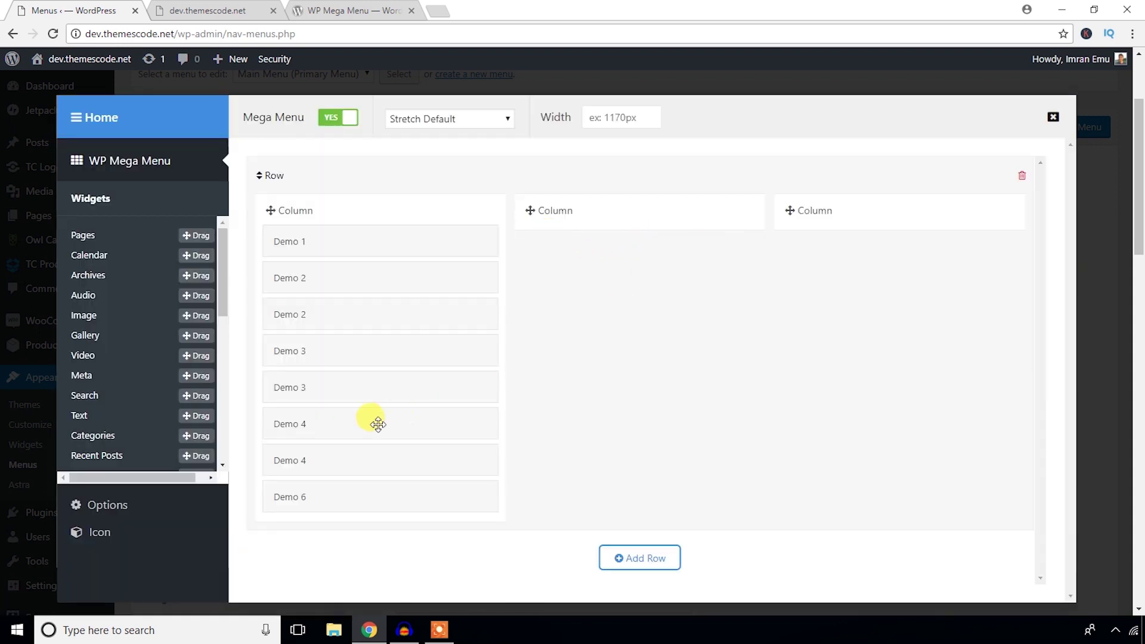
{"action": "scroll", "coordinate": [372, 420], "scroll_direction": "down", "scroll_amount": 1}
{"action": "scroll", "coordinate": [374, 424], "scroll_direction": "up", "scroll_amount": 1}
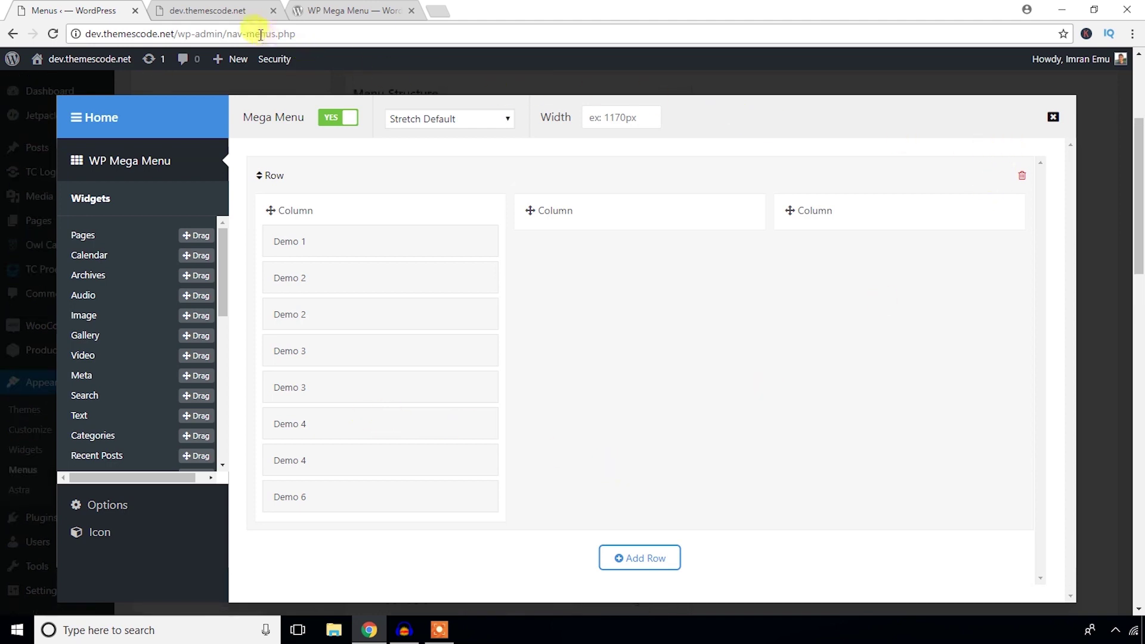
Step: Preview the new Home mega menu on the reloaded live site
{"action": "left_click", "coordinate": [225, 11]}
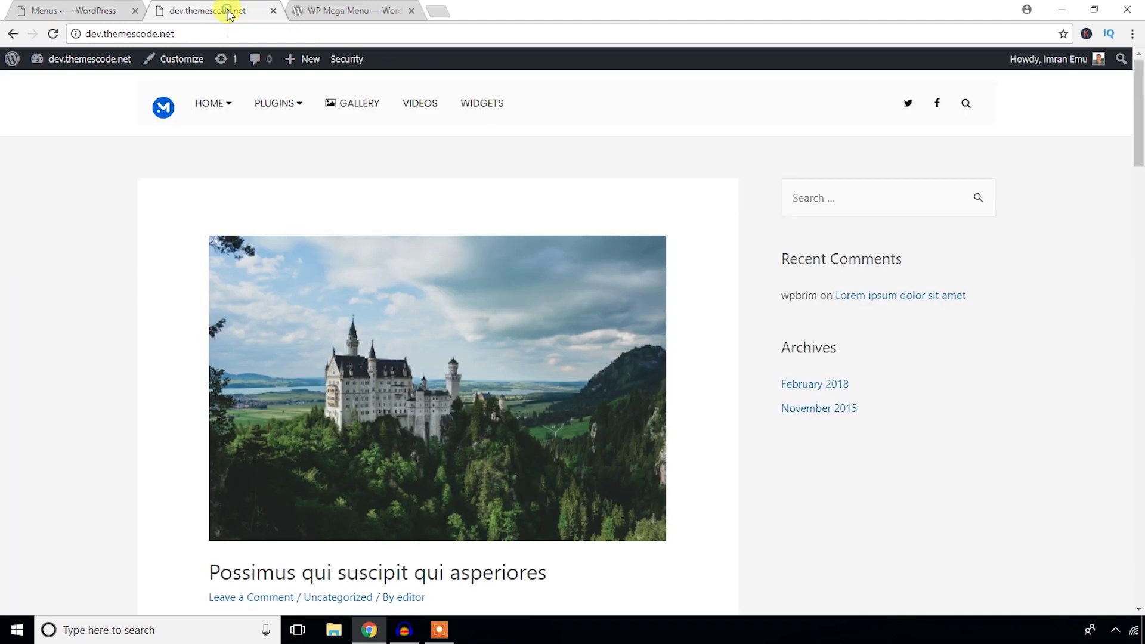
{"action": "left_click", "coordinate": [53, 34]}
{"action": "mouse_move", "coordinate": [204, 100]}
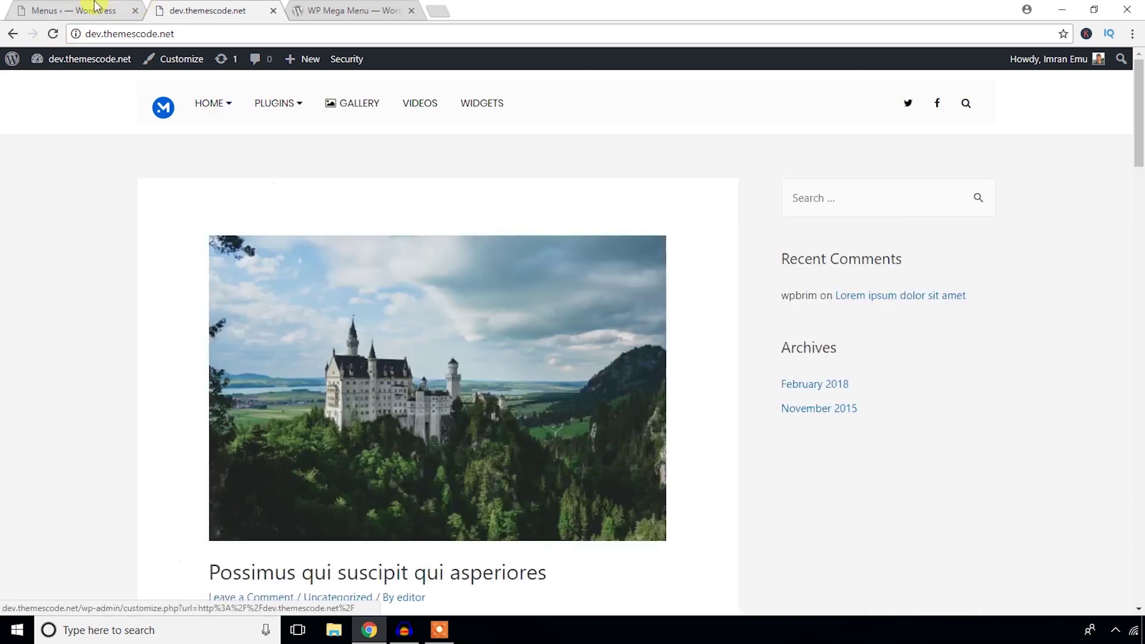
{"action": "left_click", "coordinate": [80, 11]}
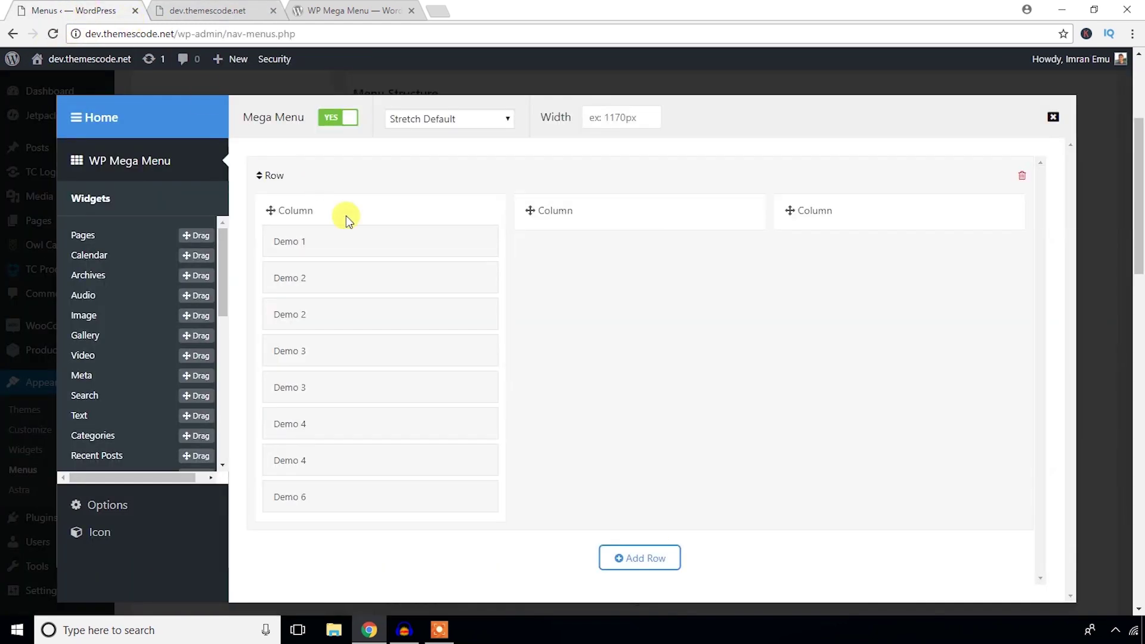
Step: Drag Demo 6, both Demo 4 and both Demo 3 items into the second and third columns
{"action": "left_click_drag", "start_coordinate": [356, 500], "coordinate": [620, 229]}
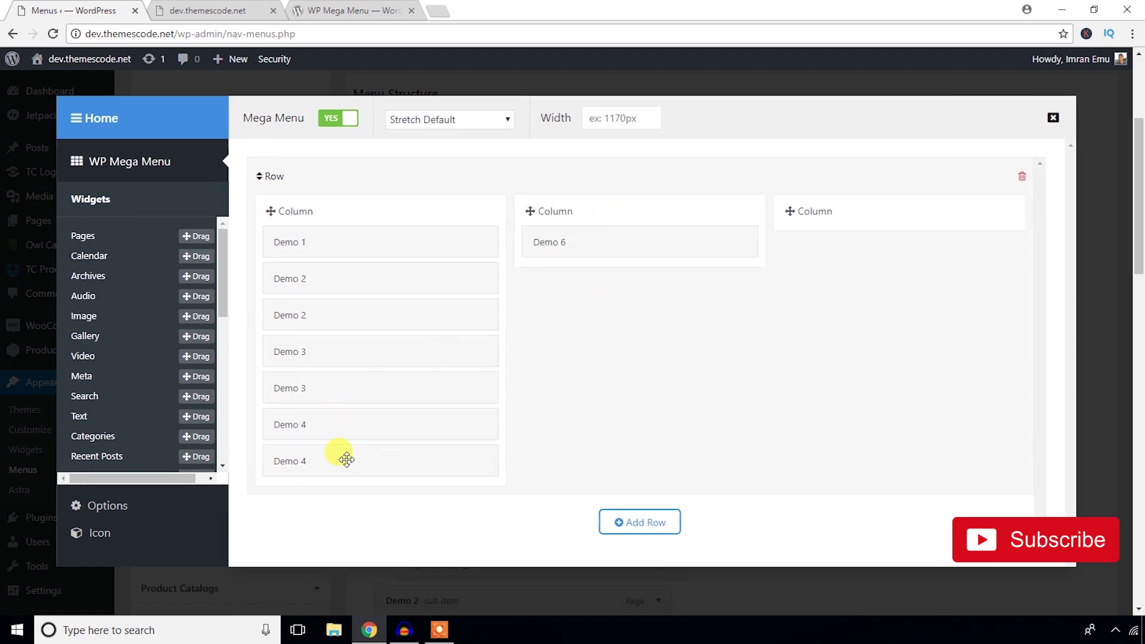
{"action": "left_click_drag", "start_coordinate": [335, 453], "coordinate": [614, 253]}
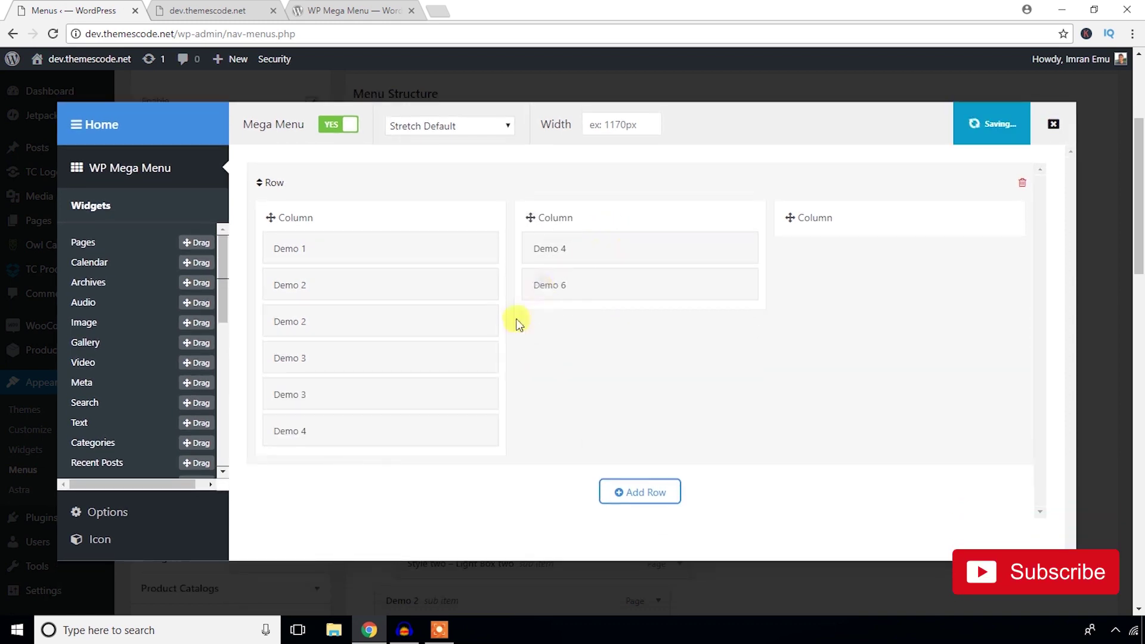
{"action": "left_click_drag", "start_coordinate": [384, 428], "coordinate": [908, 241]}
{"action": "left_click_drag", "start_coordinate": [319, 391], "coordinate": [835, 263]}
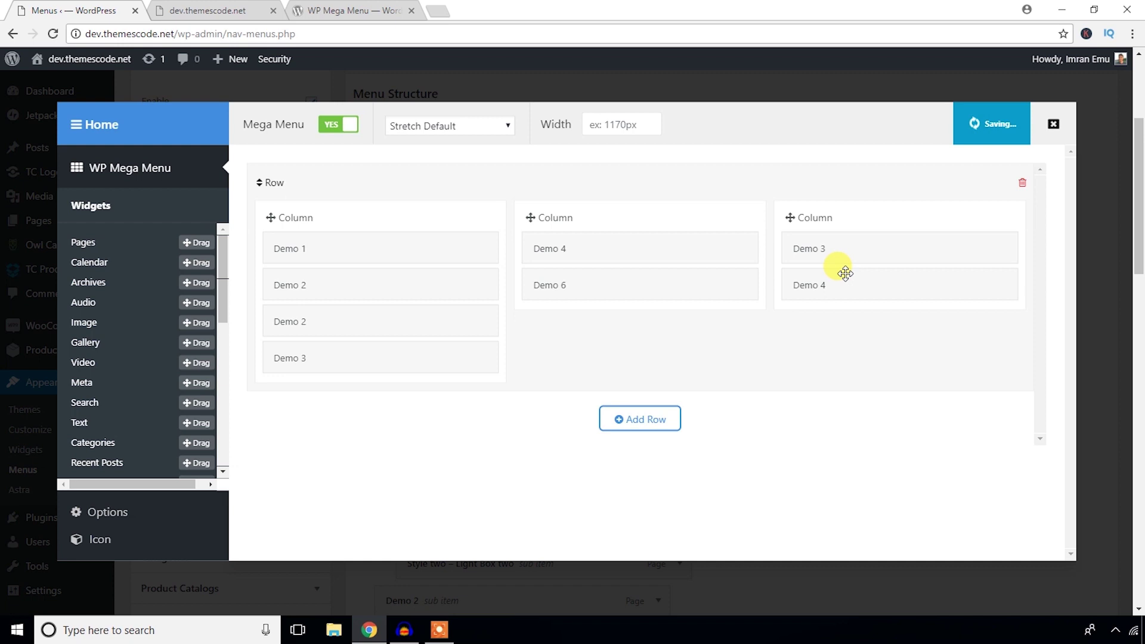
{"action": "left_click_drag", "start_coordinate": [391, 350], "coordinate": [655, 309]}
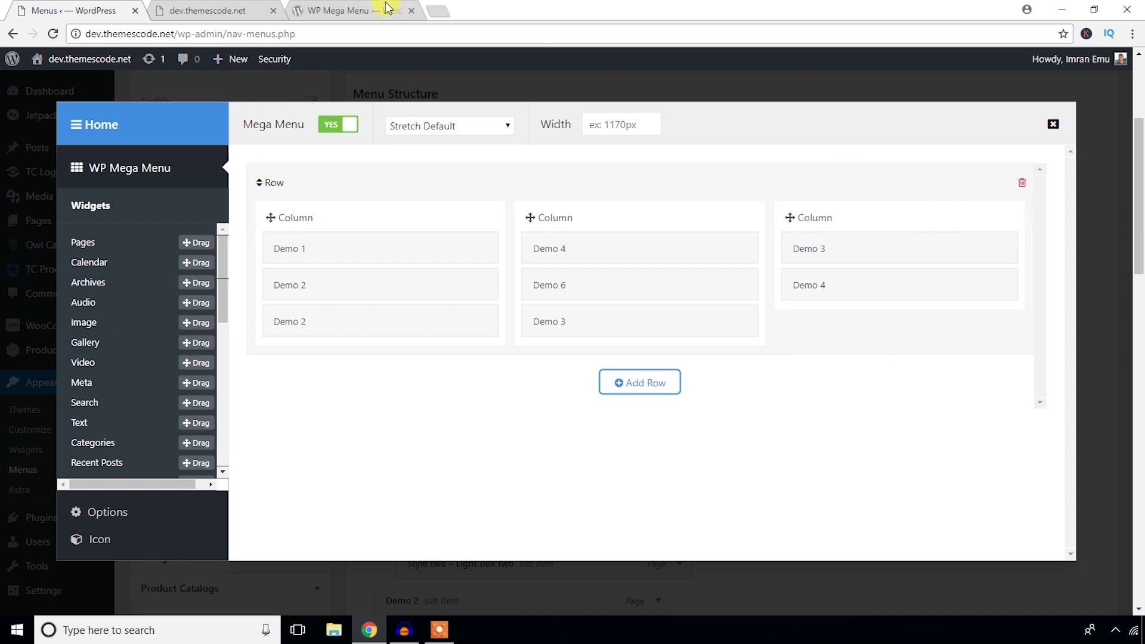
{"action": "left_click", "coordinate": [178, 7]}
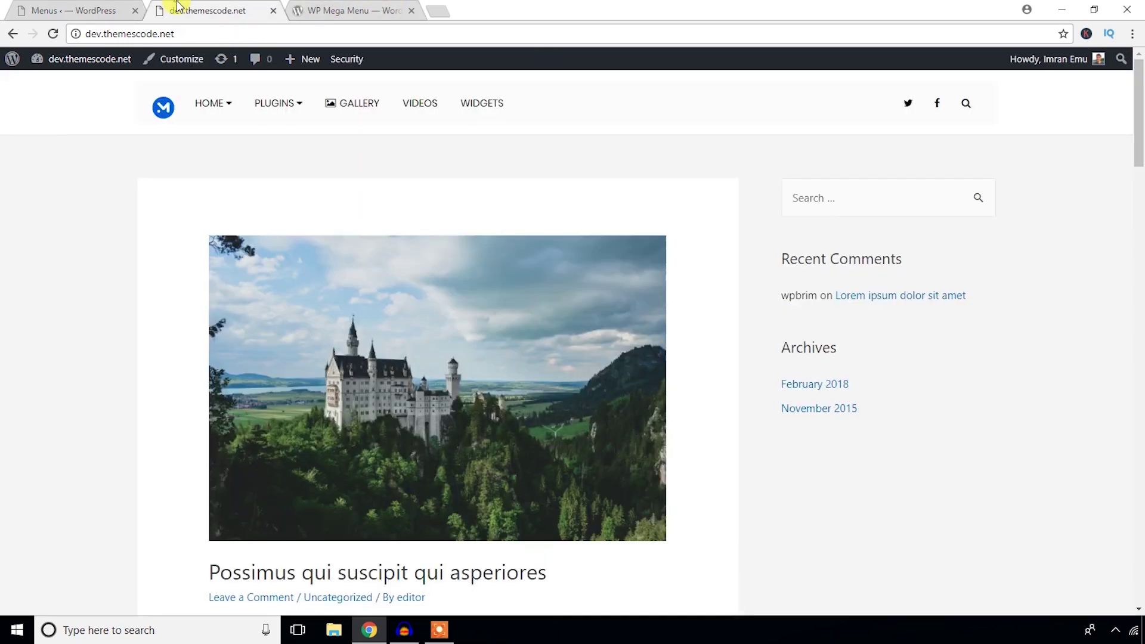
{"action": "left_click", "coordinate": [53, 34]}
{"action": "mouse_move", "coordinate": [278, 102]}
{"action": "left_click", "coordinate": [79, 12]}
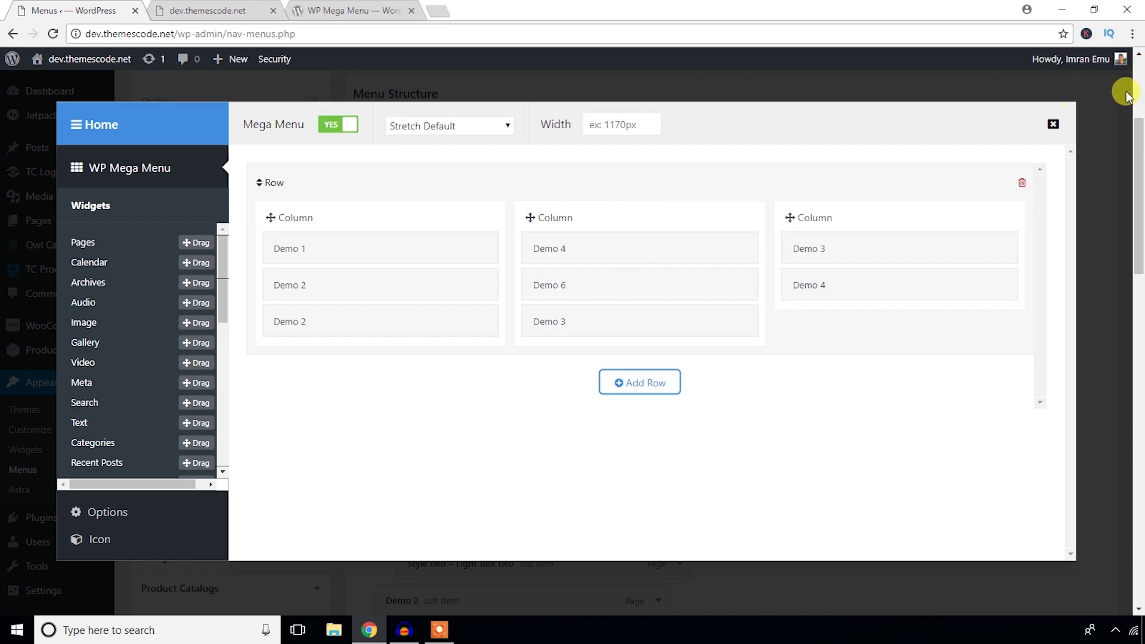
Step: Turn the Plugins item's mega menu to YES with Stretch Row and Content
{"action": "left_click", "coordinate": [1062, 122]}
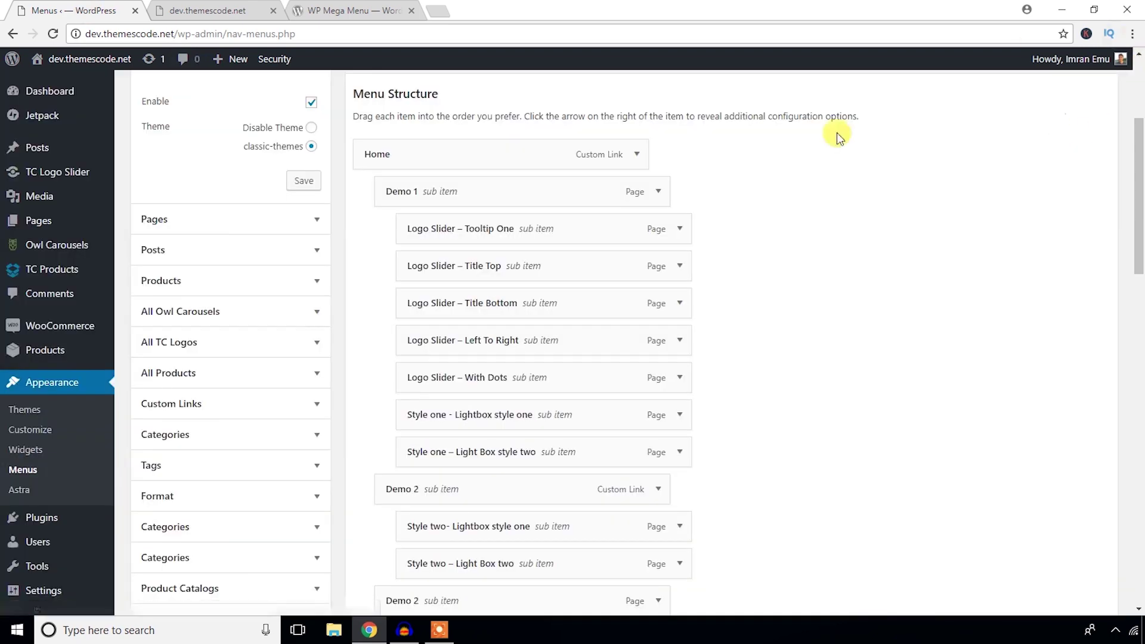
{"action": "scroll", "coordinate": [561, 423], "scroll_direction": "down", "scroll_amount": 15}
{"action": "left_click", "coordinate": [433, 257]}
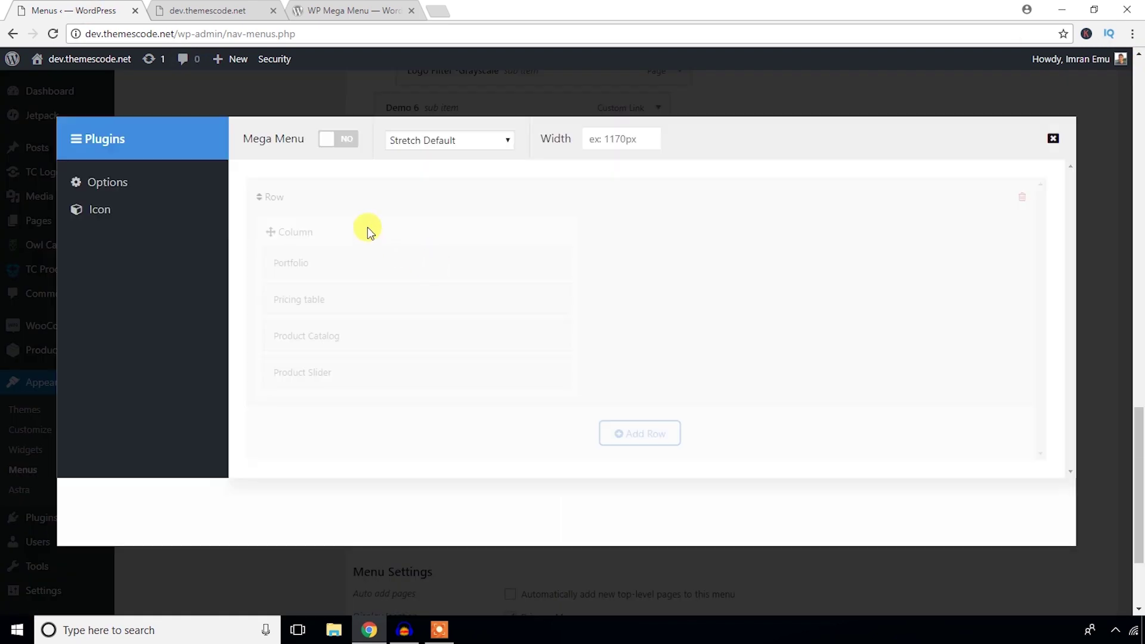
{"action": "left_click", "coordinate": [327, 146]}
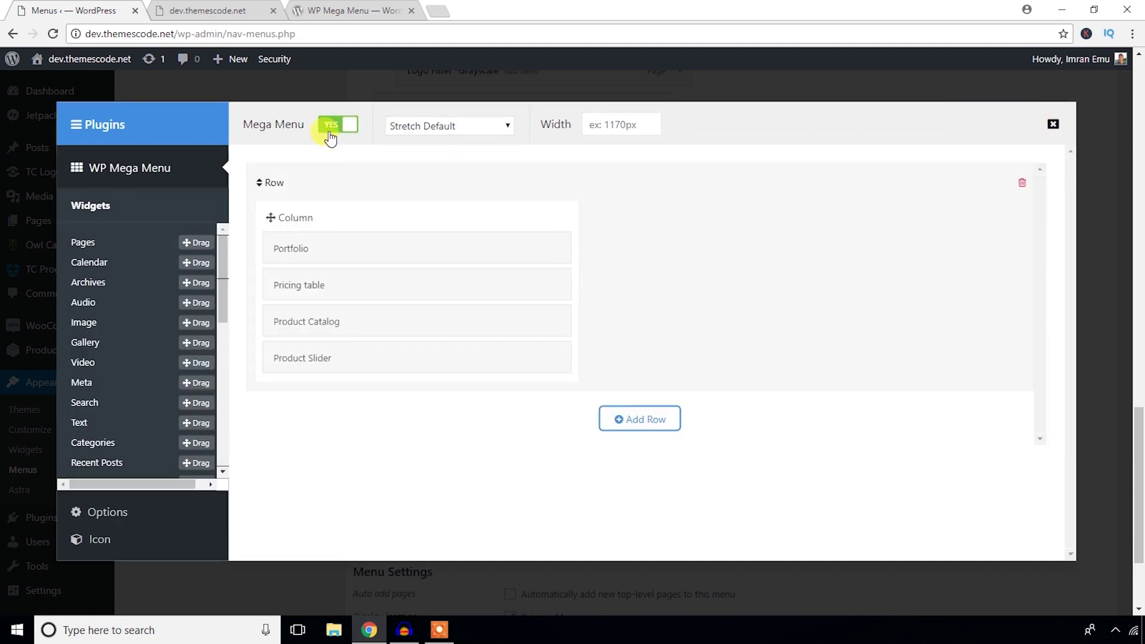
{"action": "left_click", "coordinate": [468, 127]}
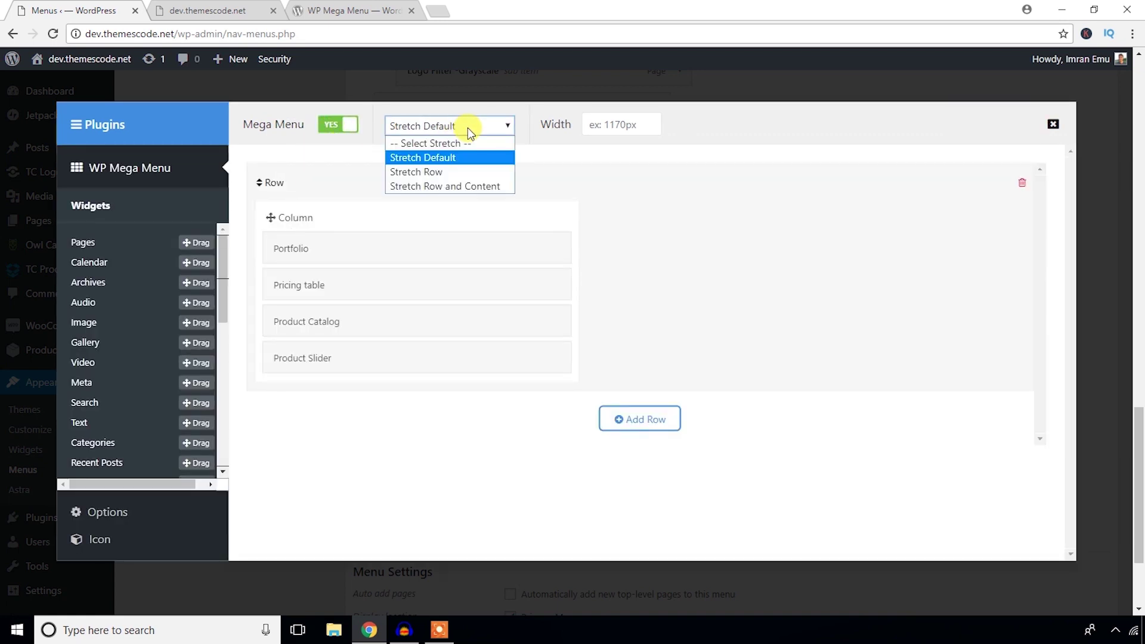
{"action": "left_click", "coordinate": [460, 187]}
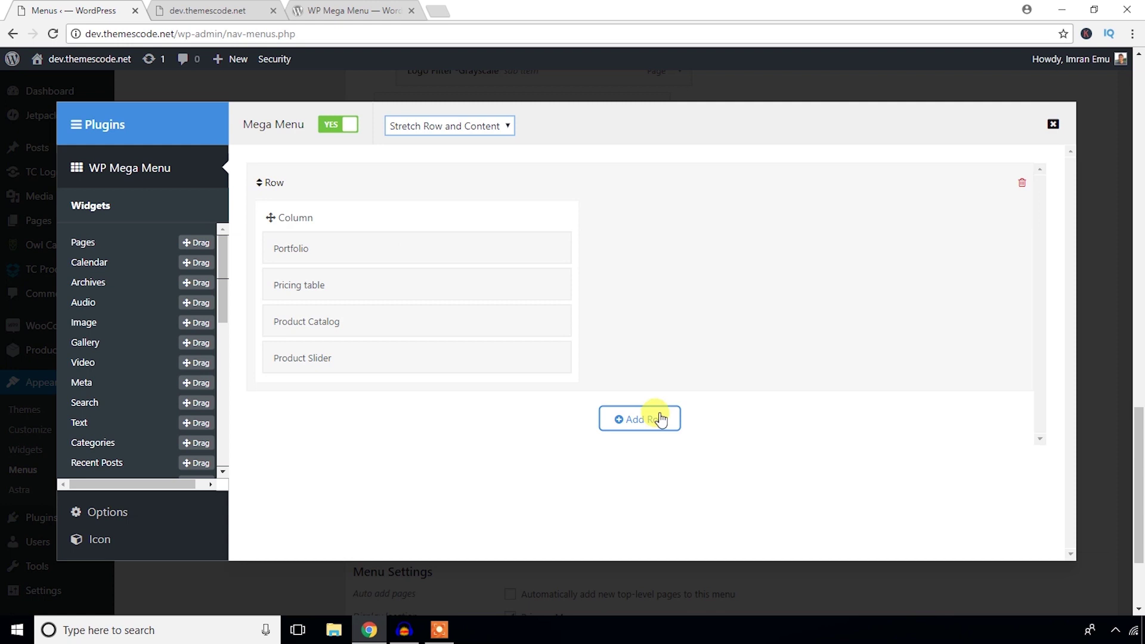
Step: Replace the Plugins mega menu's single-column row with a four-column row
{"action": "left_click", "coordinate": [1020, 183]}
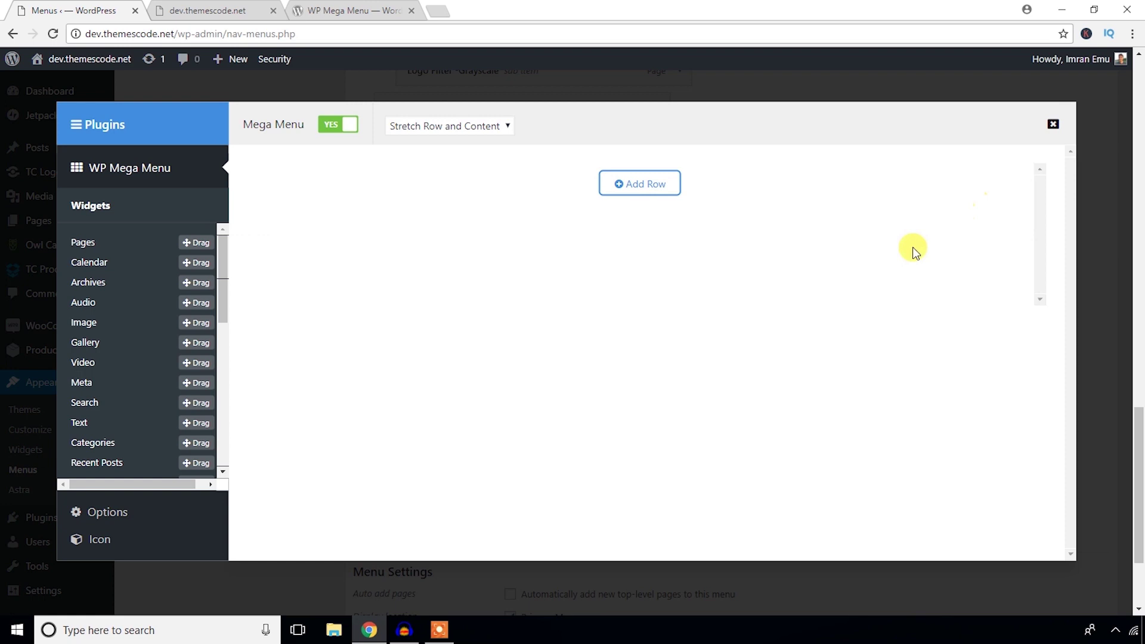
{"action": "left_click", "coordinate": [639, 186]}
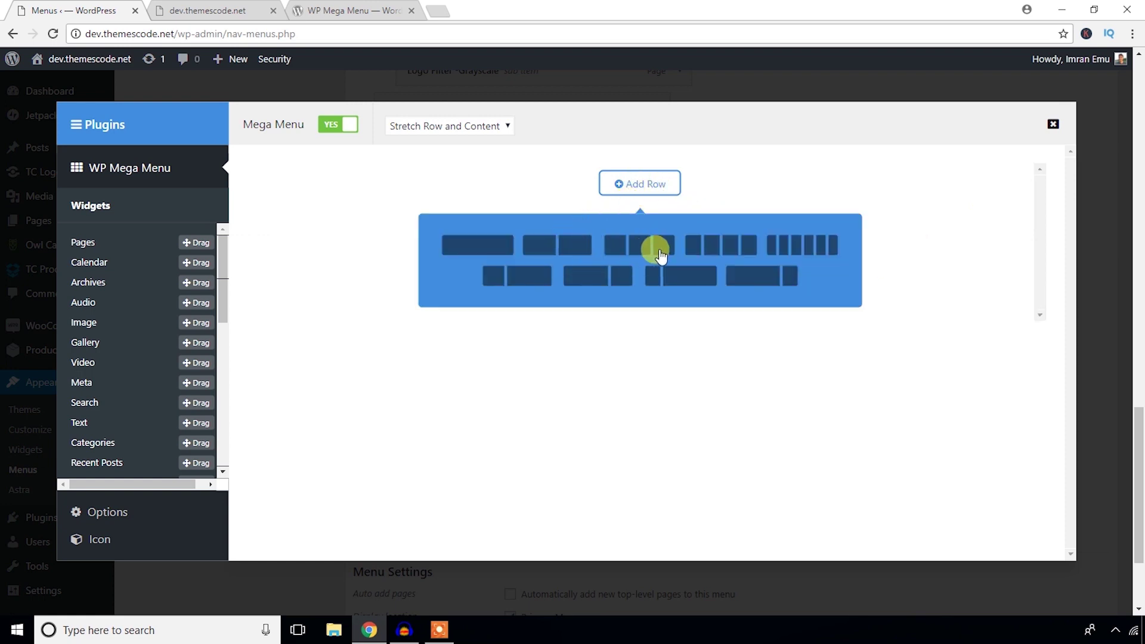
{"action": "left_click", "coordinate": [645, 245]}
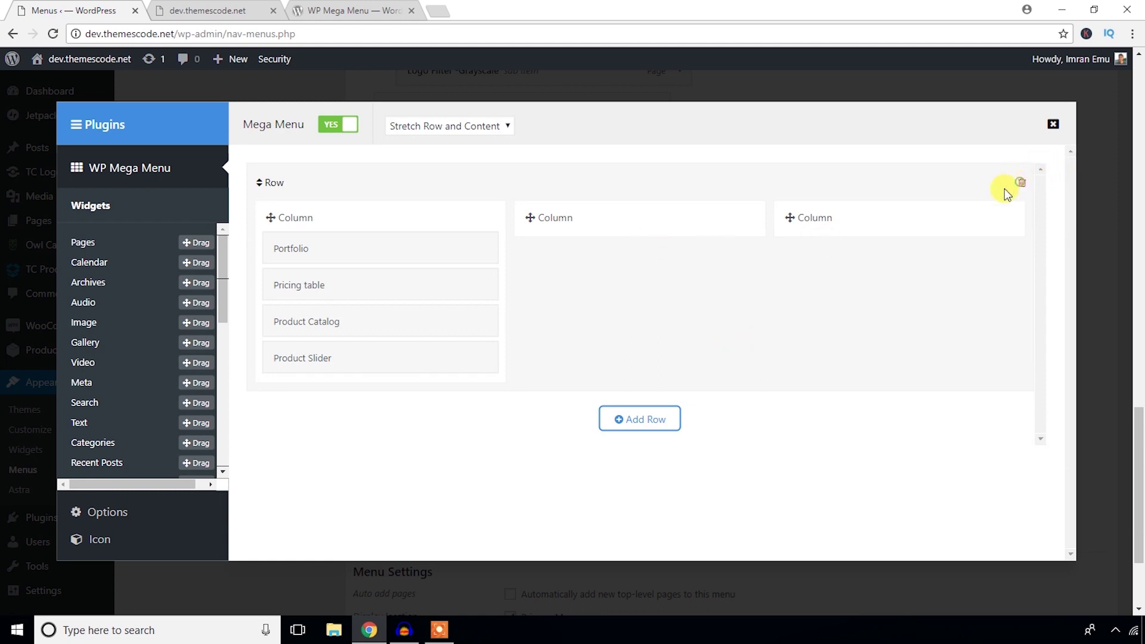
{"action": "left_click", "coordinate": [1019, 183]}
{"action": "left_click", "coordinate": [653, 200]}
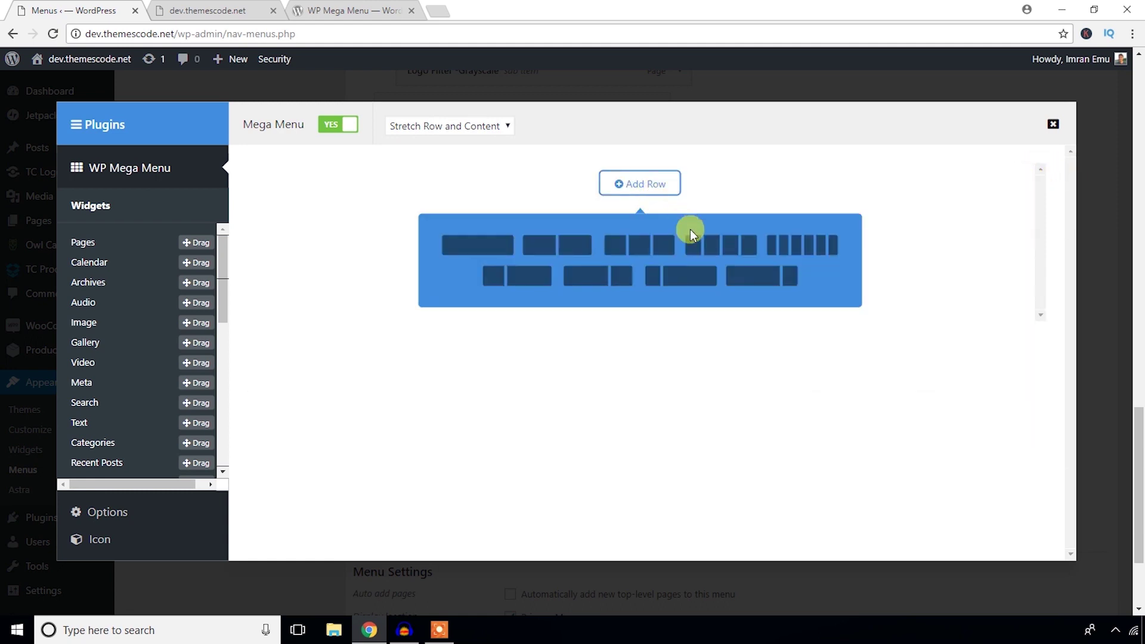
{"action": "left_click", "coordinate": [727, 251]}
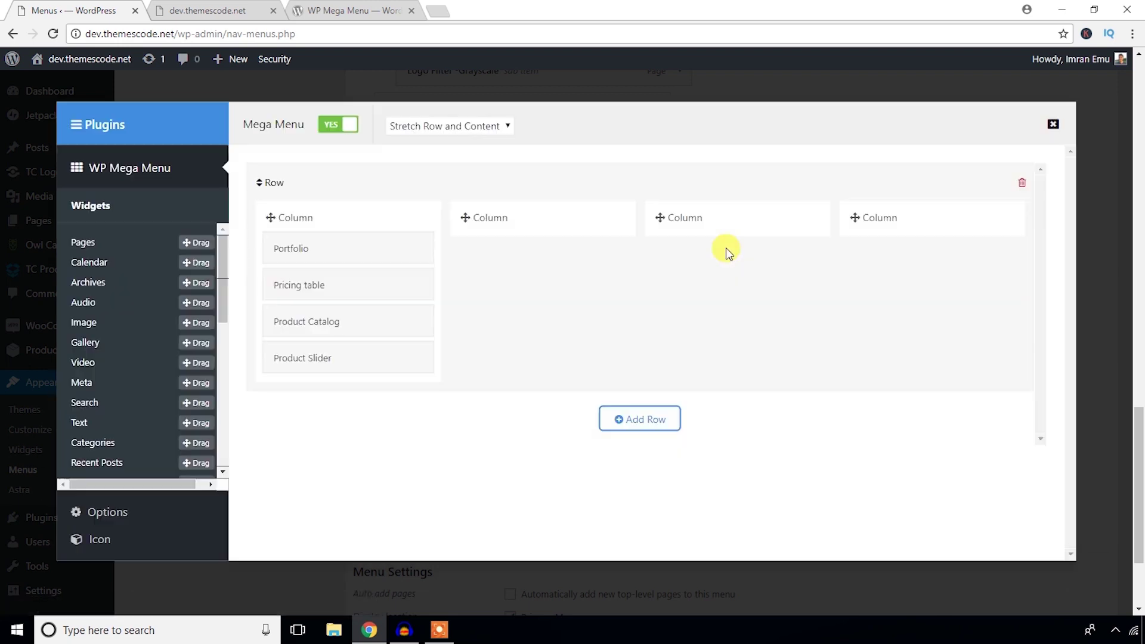
Step: Move Portfolio, Product Catalog and Product Slider into columns two, three and four
{"action": "left_click_drag", "start_coordinate": [349, 253], "coordinate": [556, 216]}
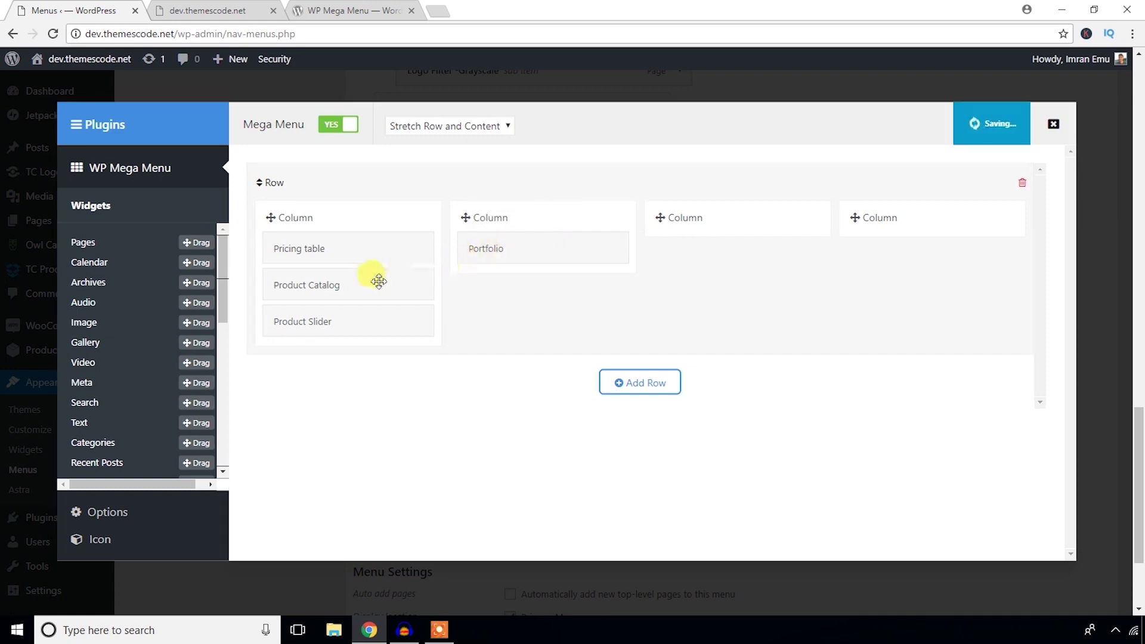
{"action": "left_click_drag", "start_coordinate": [370, 276], "coordinate": [739, 242]}
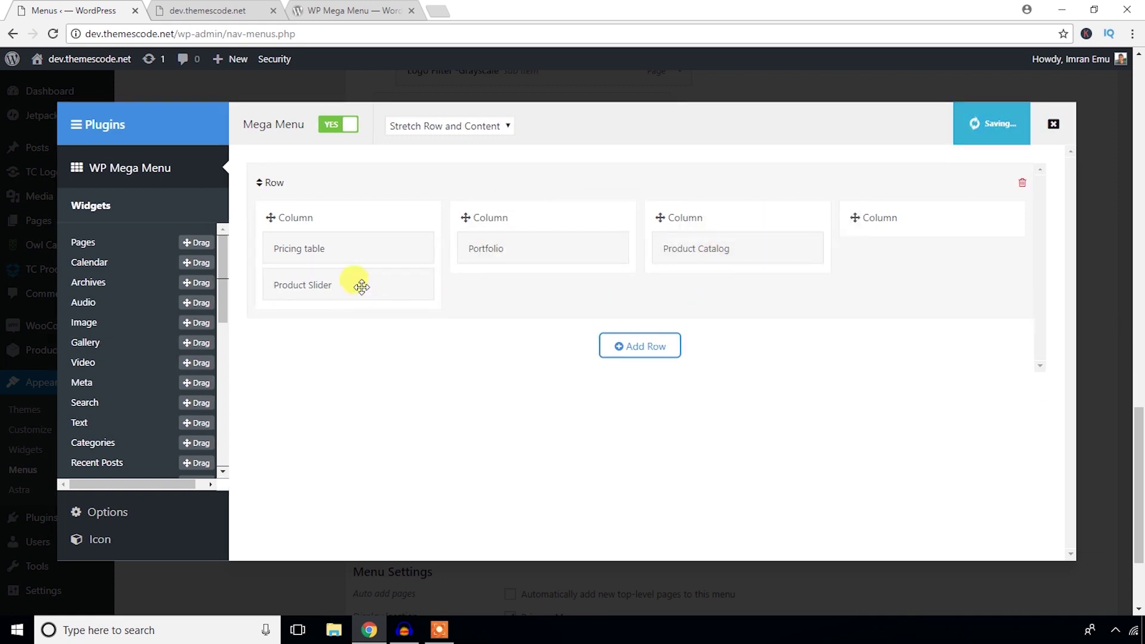
{"action": "left_click_drag", "start_coordinate": [361, 284], "coordinate": [950, 235]}
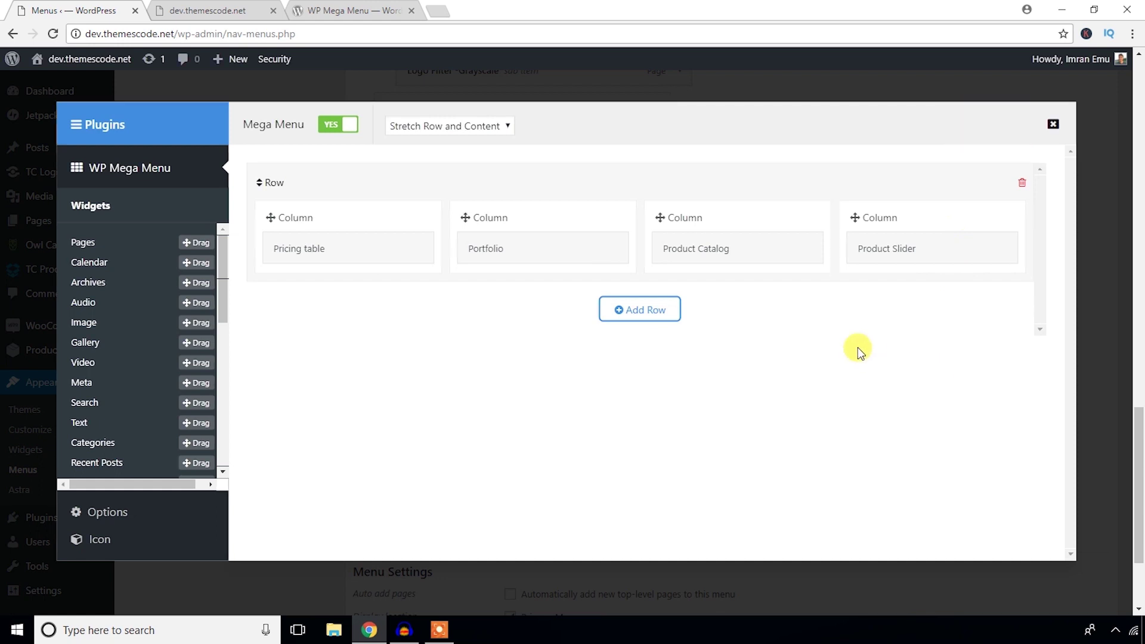
Step: Preview the Plugins mega menu on the reloaded live site
{"action": "left_click", "coordinate": [239, 13]}
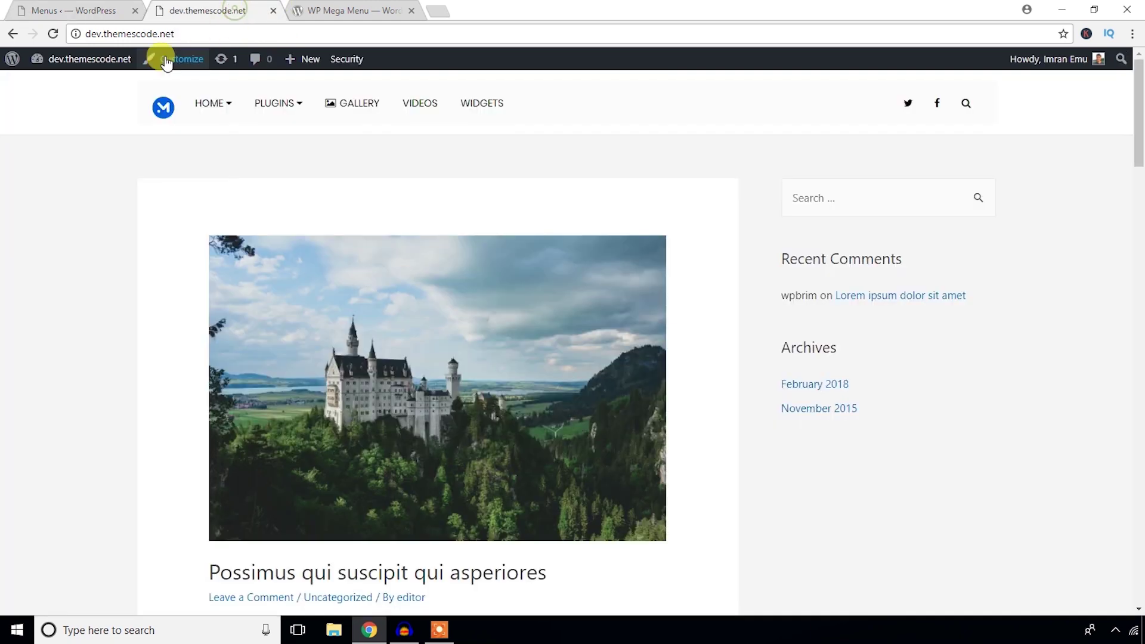
{"action": "left_click", "coordinate": [47, 38]}
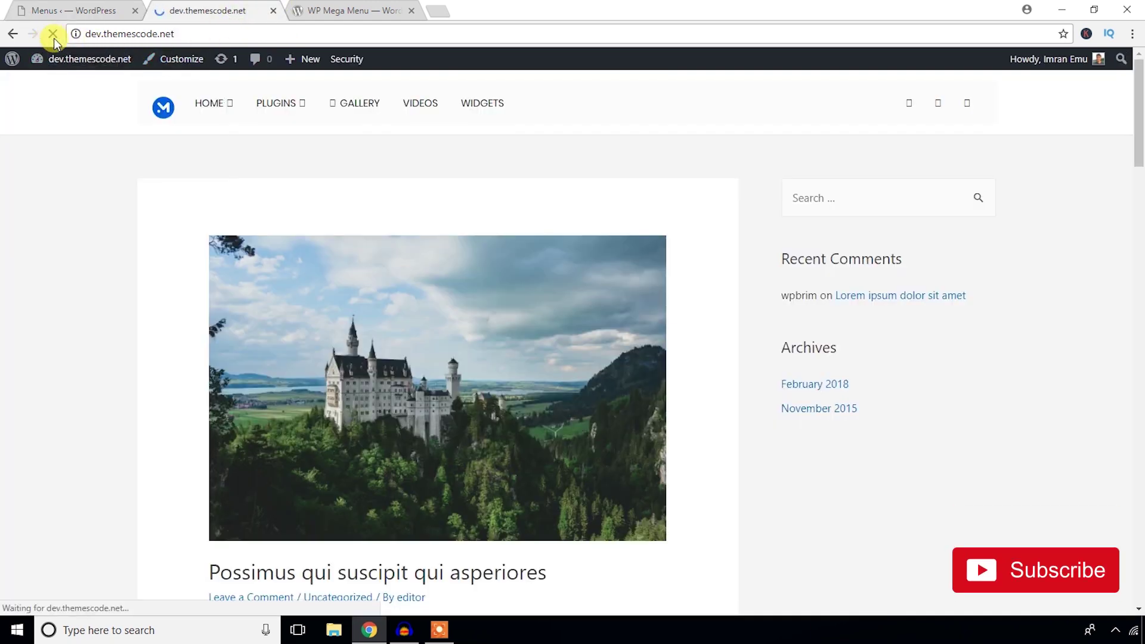
{"action": "mouse_move", "coordinate": [288, 116]}
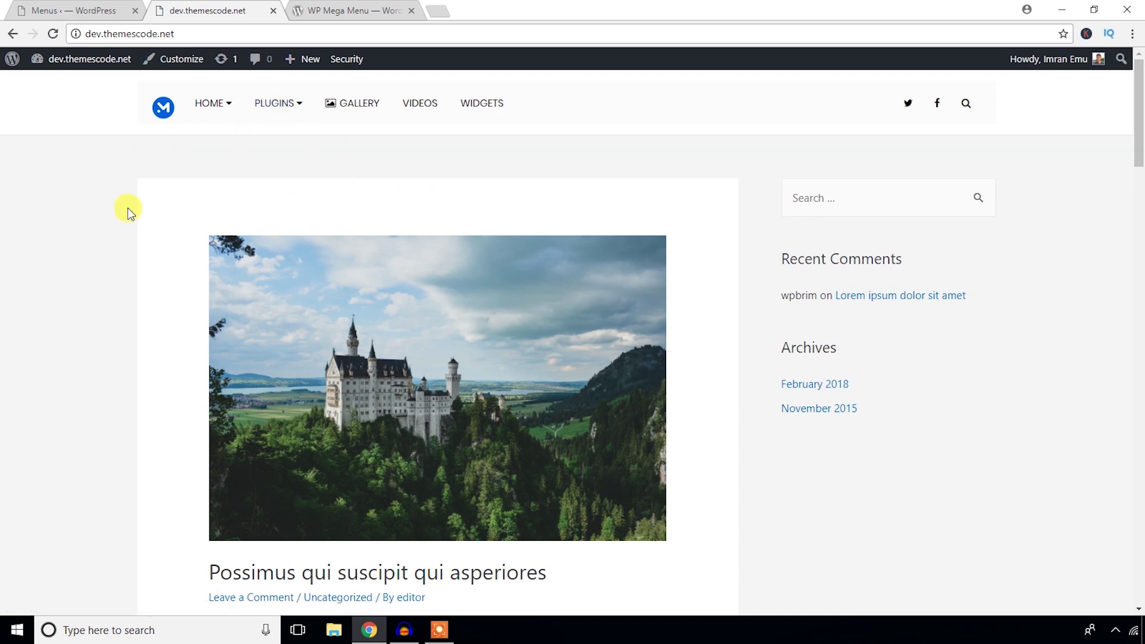
{"action": "left_click", "coordinate": [87, 9]}
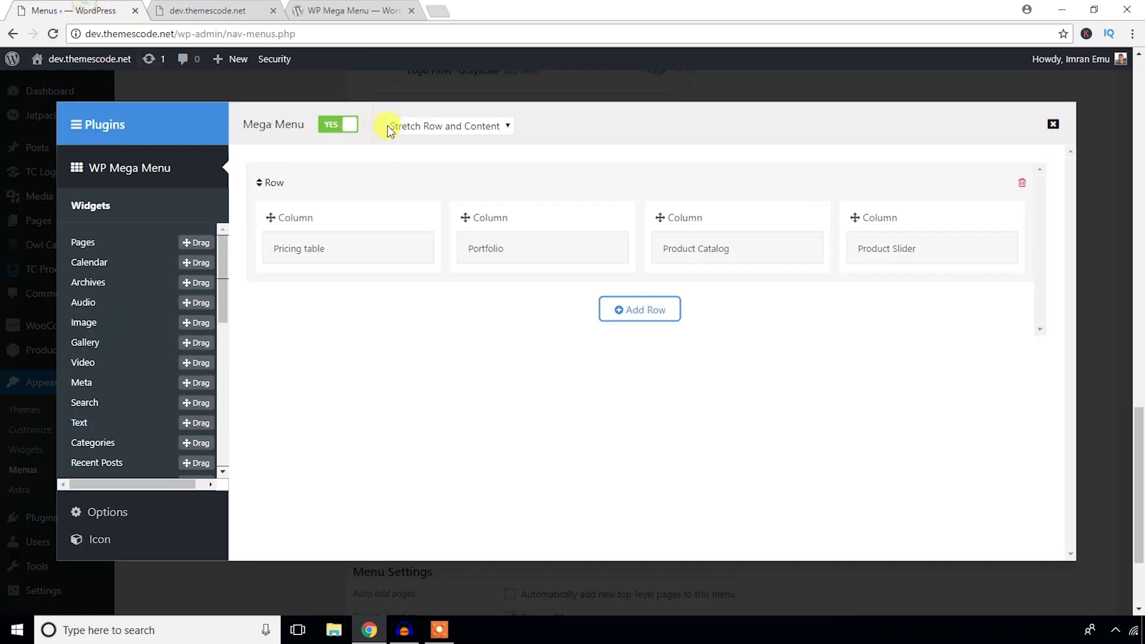
{"action": "left_click", "coordinate": [475, 126]}
{"action": "key", "text": "ctrl+Tab"}
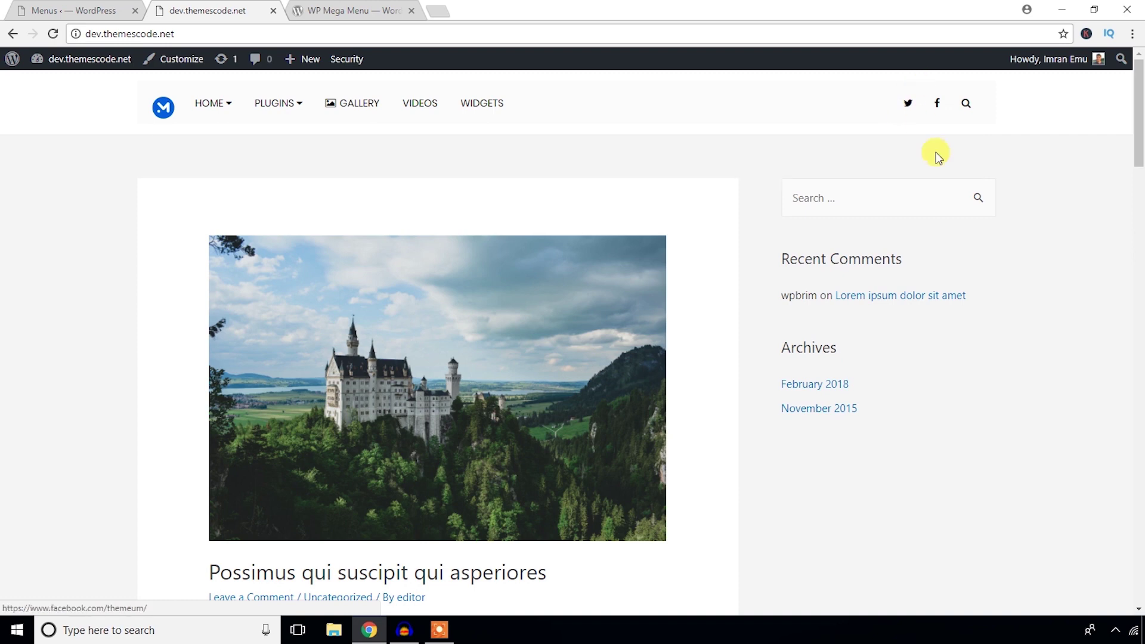
Step: Set the Plugins mega menu stretch to Stretch Row and preview it live
{"action": "left_click", "coordinate": [82, 11]}
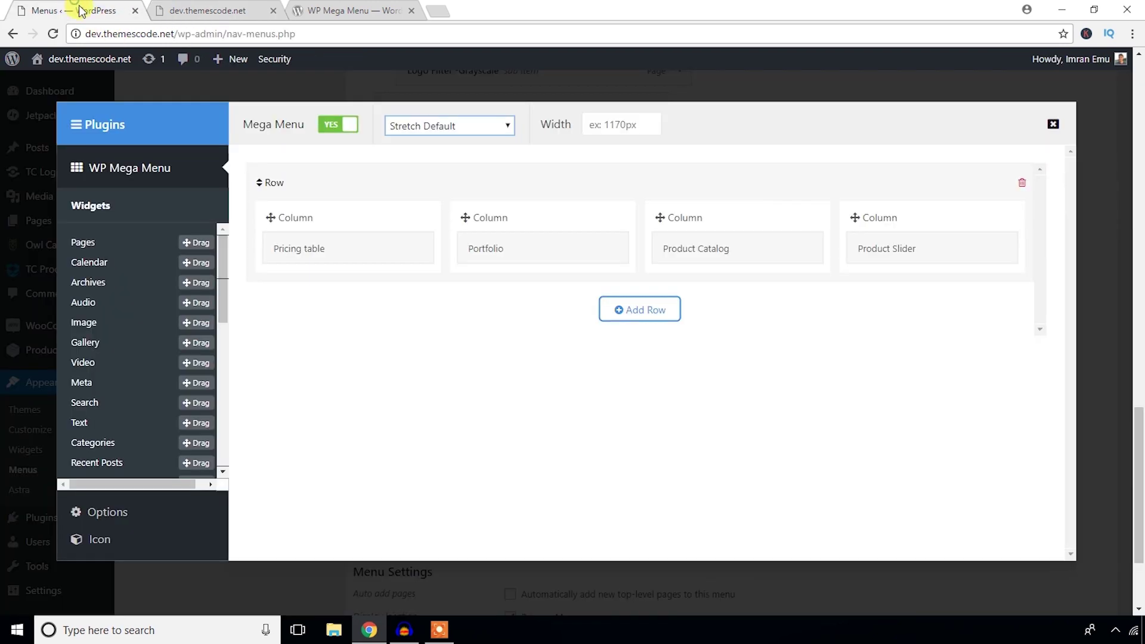
{"action": "left_click", "coordinate": [433, 119]}
{"action": "left_click", "coordinate": [434, 171]}
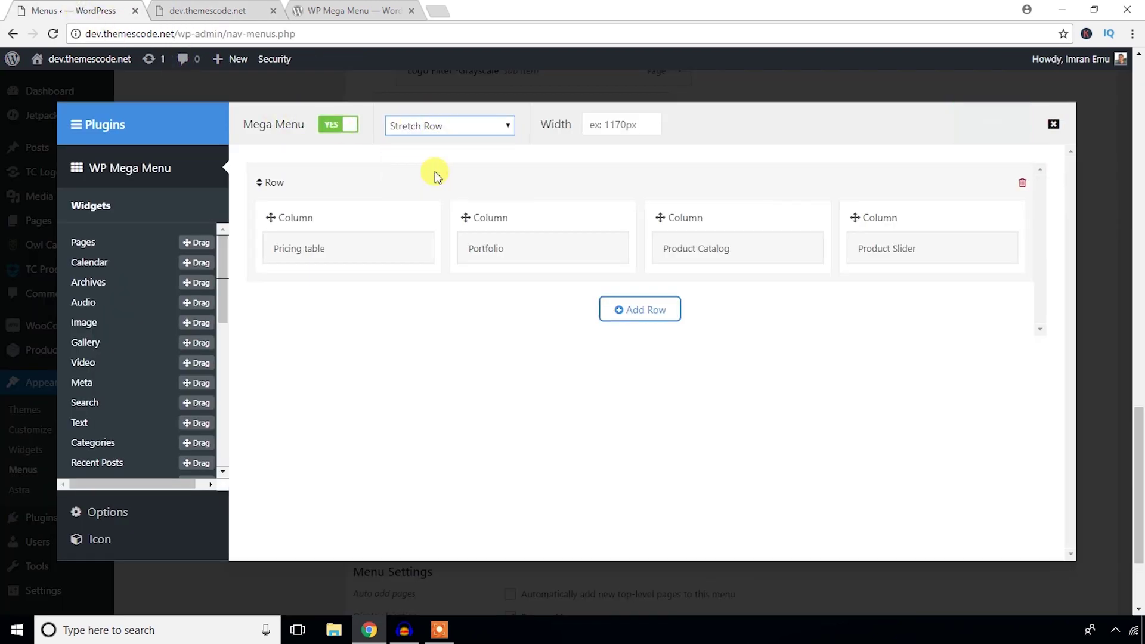
{"action": "left_click", "coordinate": [217, 15]}
{"action": "left_click", "coordinate": [55, 36]}
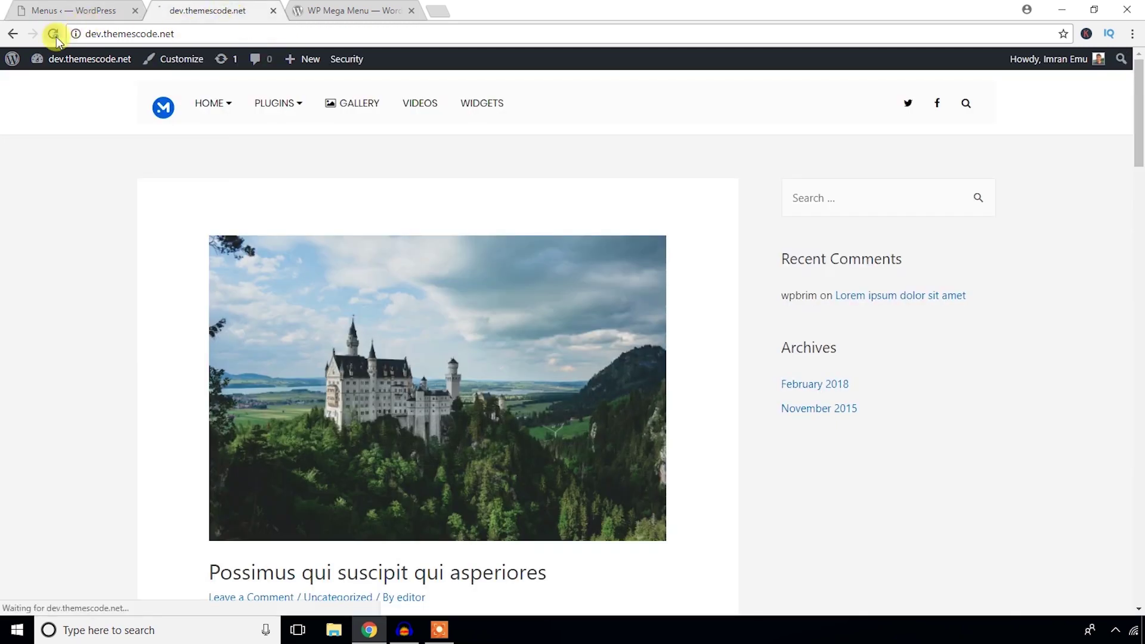
{"action": "mouse_move", "coordinate": [267, 107]}
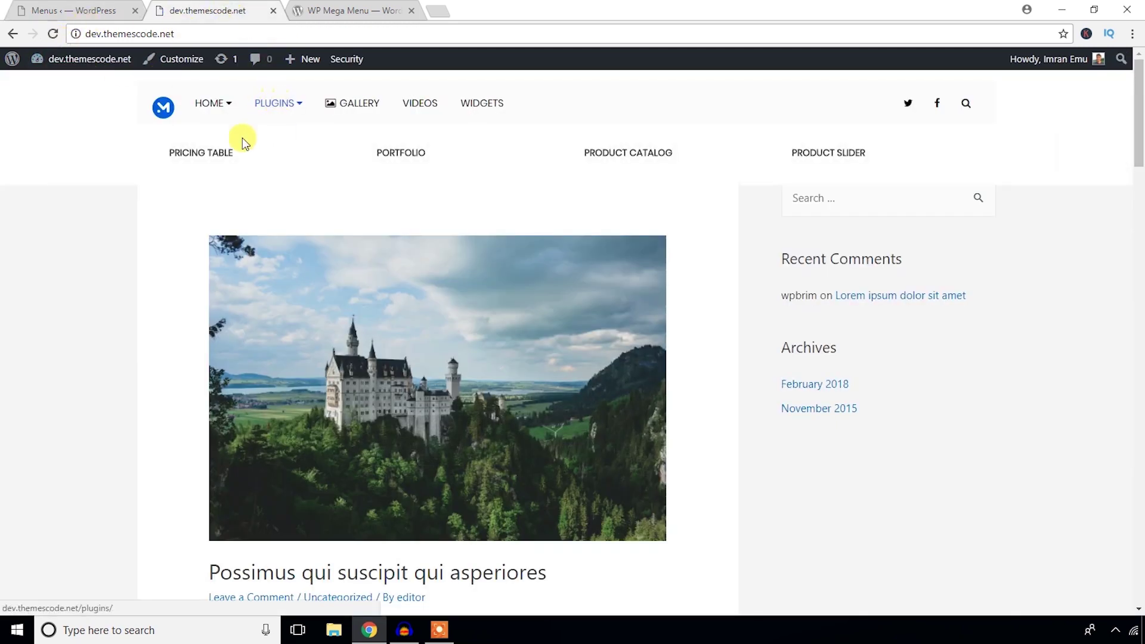
Step: Switch the stretch to Stretch Row and Content and preview the full-width menu
{"action": "left_click", "coordinate": [90, 10]}
{"action": "left_click", "coordinate": [482, 133]}
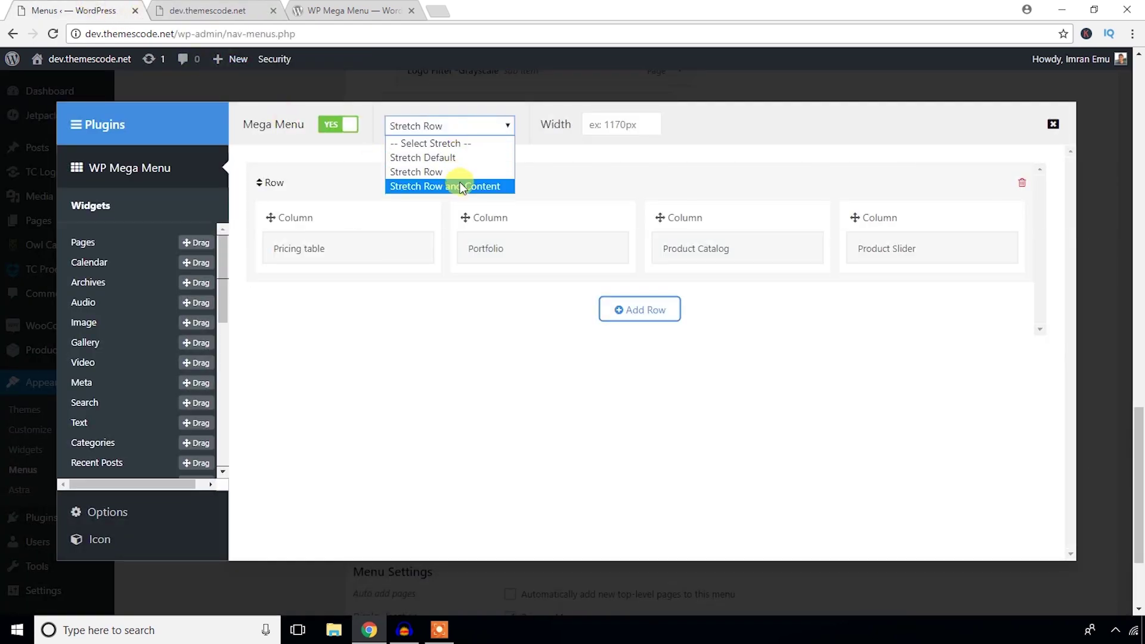
{"action": "left_click", "coordinate": [456, 183]}
{"action": "left_click", "coordinate": [221, 7]}
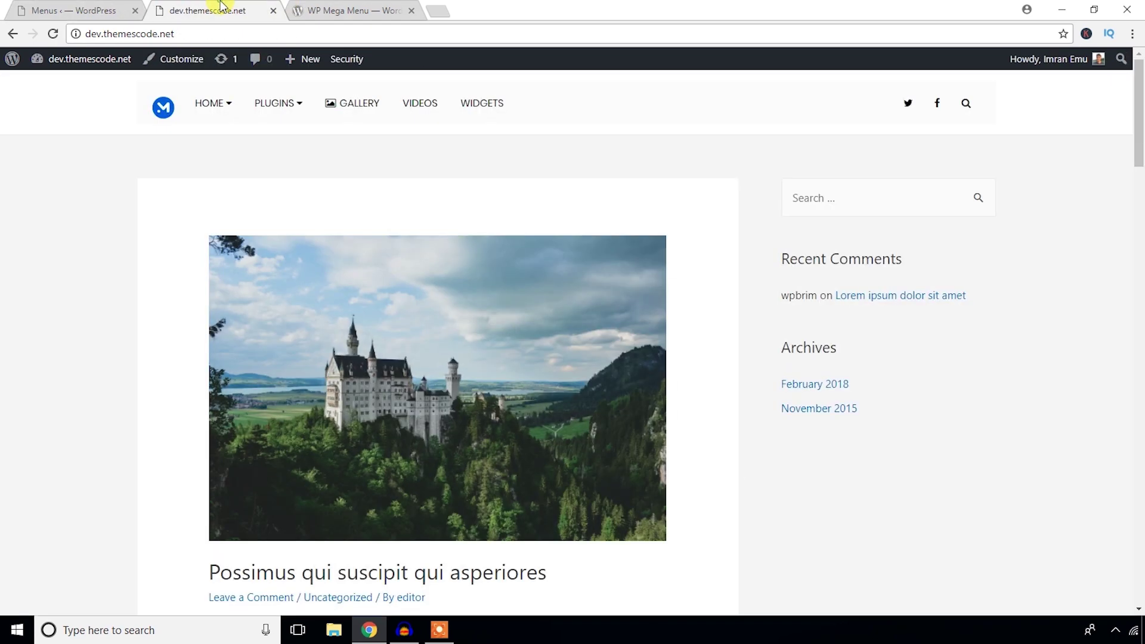
{"action": "left_click", "coordinate": [52, 34]}
{"action": "mouse_move", "coordinate": [127, 153]}
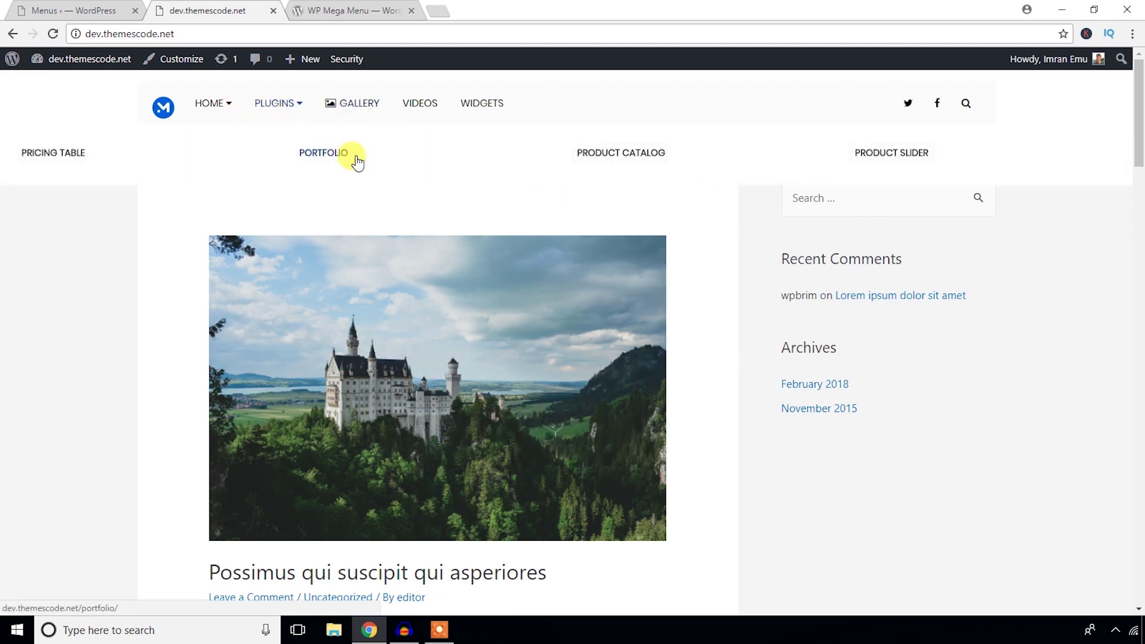
Step: Settle the stretch option on Stretch Default and check the menu on the live site
{"action": "left_click", "coordinate": [122, 7]}
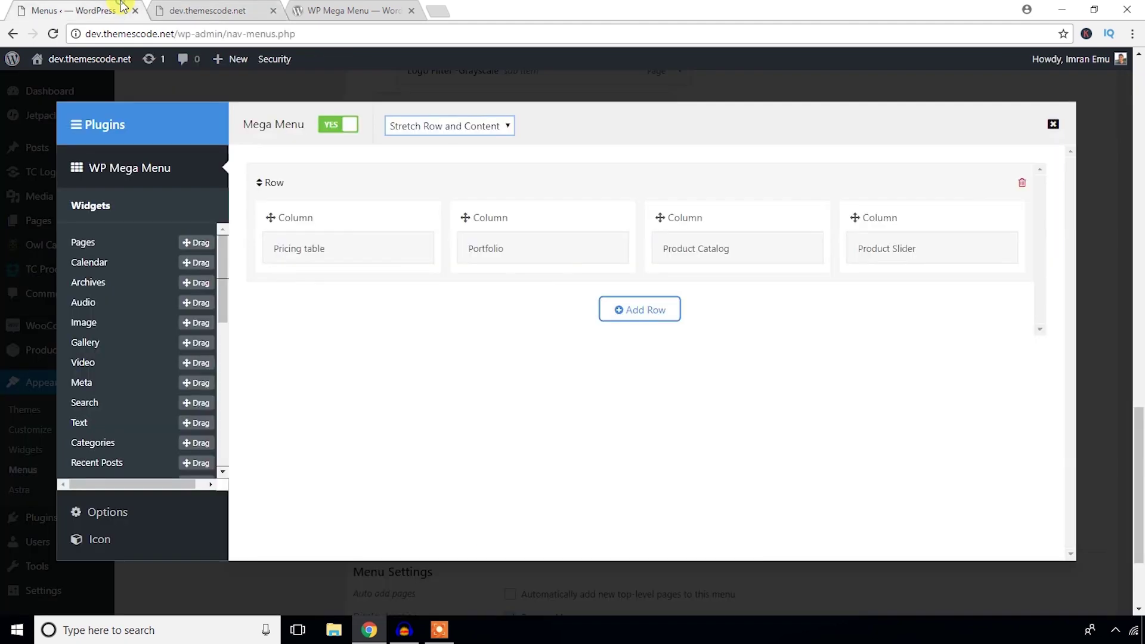
{"action": "left_click", "coordinate": [446, 123]}
{"action": "left_click", "coordinate": [431, 171]}
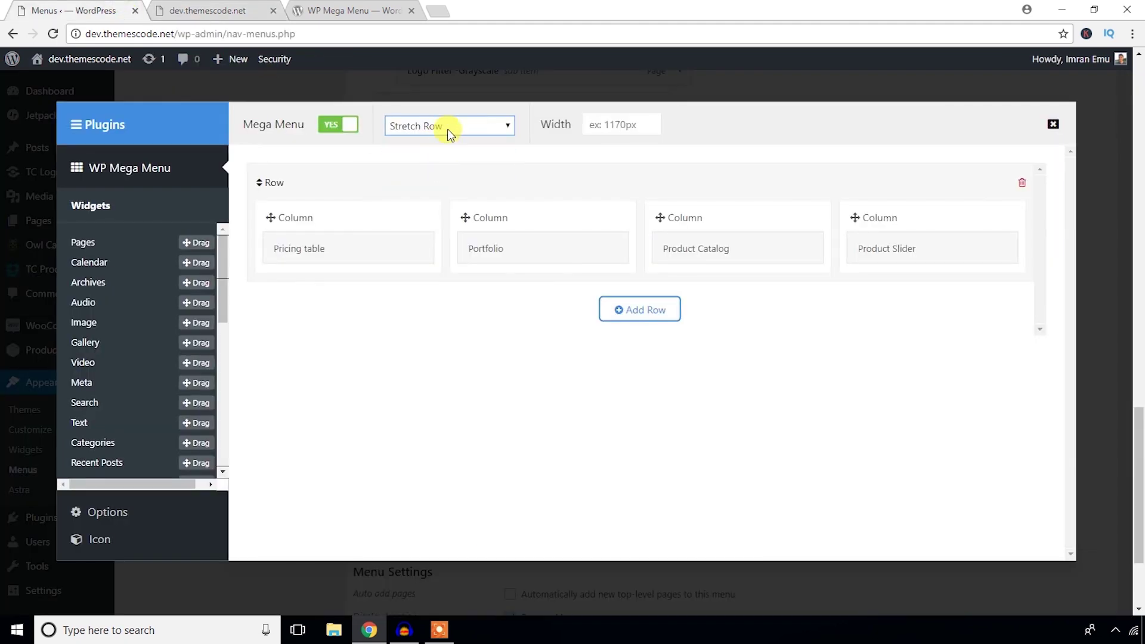
{"action": "left_click", "coordinate": [447, 129]}
{"action": "left_click", "coordinate": [428, 153]}
{"action": "left_click", "coordinate": [233, 10]}
{"action": "mouse_move", "coordinate": [296, 106]}
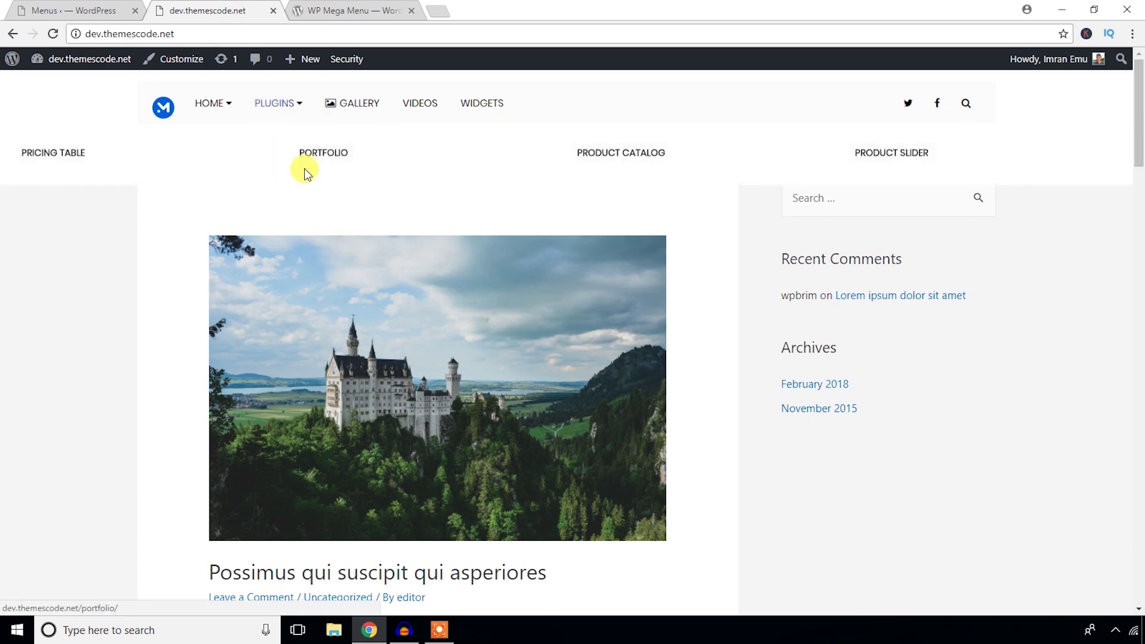
{"action": "mouse_move", "coordinate": [256, 120]}
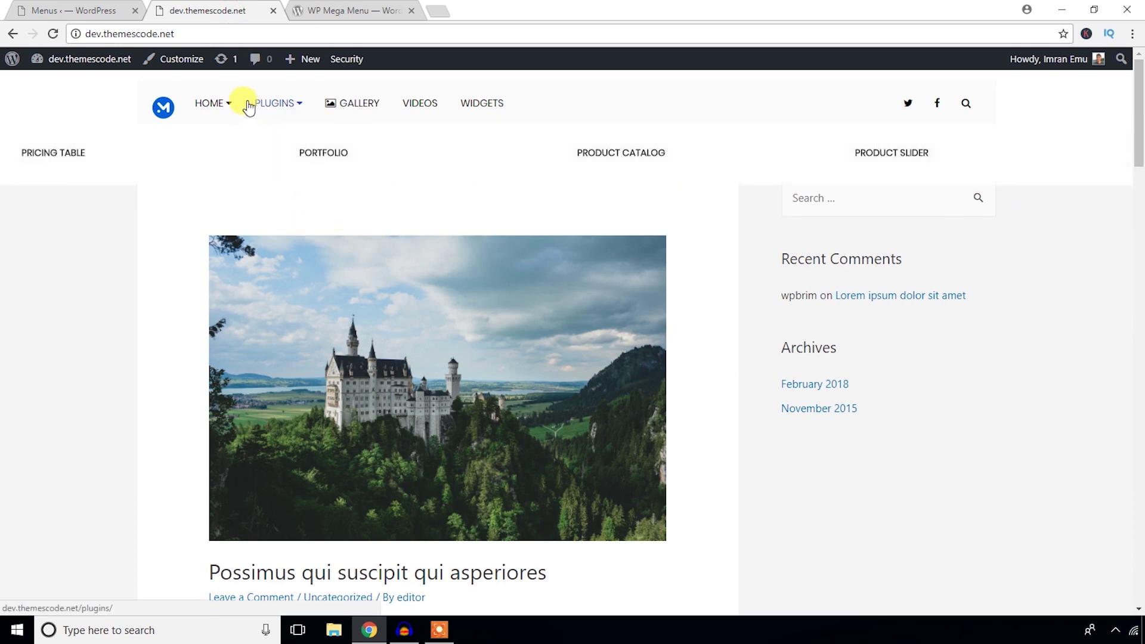
{"action": "left_click", "coordinate": [92, 7]}
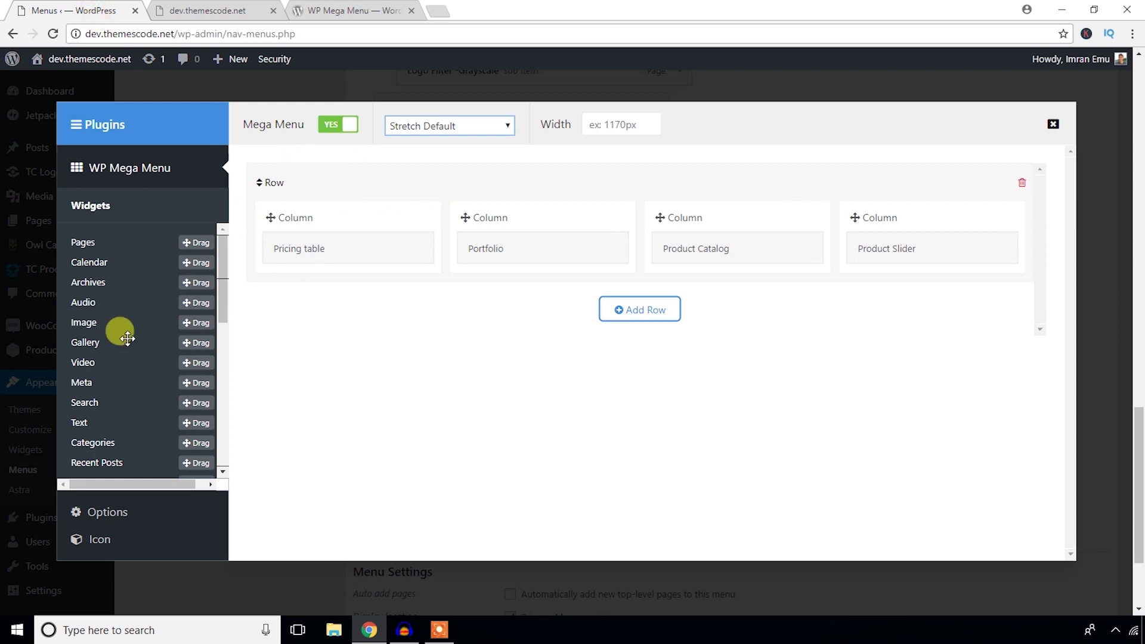
Step: Assign the wrench Dashicon to the Plugins menu item in the Icon tab
{"action": "left_click", "coordinate": [100, 539]}
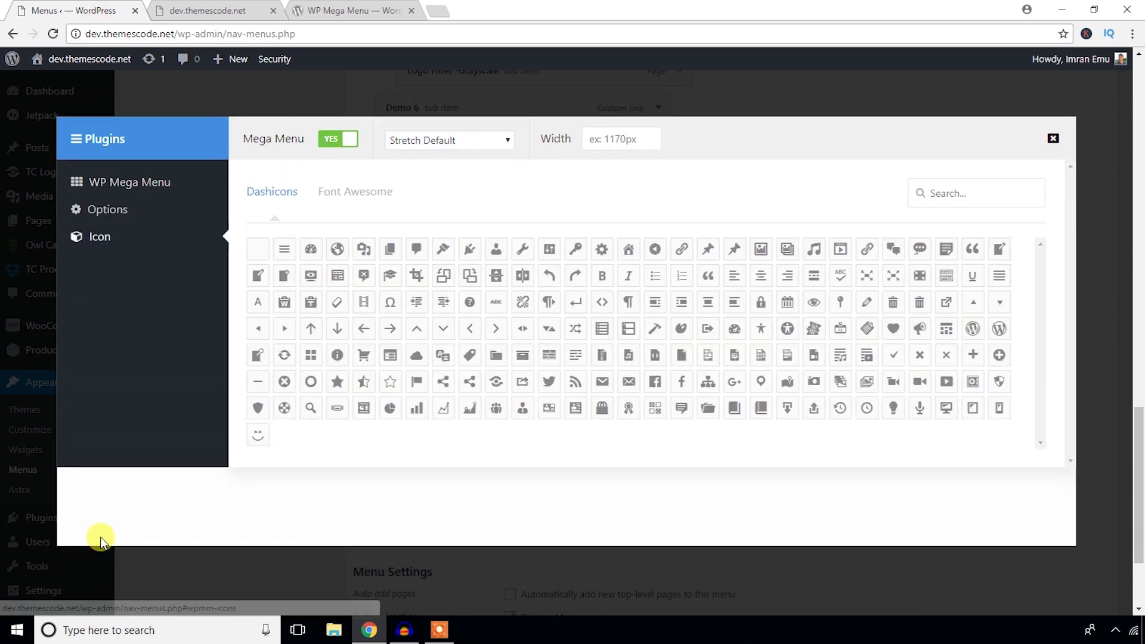
{"action": "left_click", "coordinate": [524, 251]}
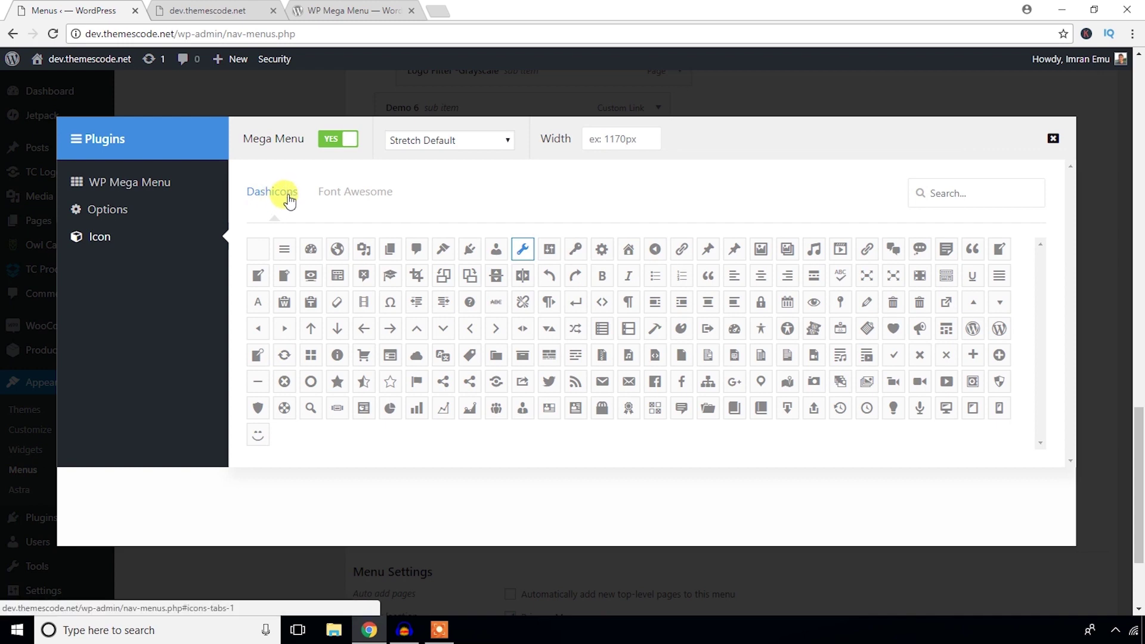
{"action": "left_click", "coordinate": [353, 201]}
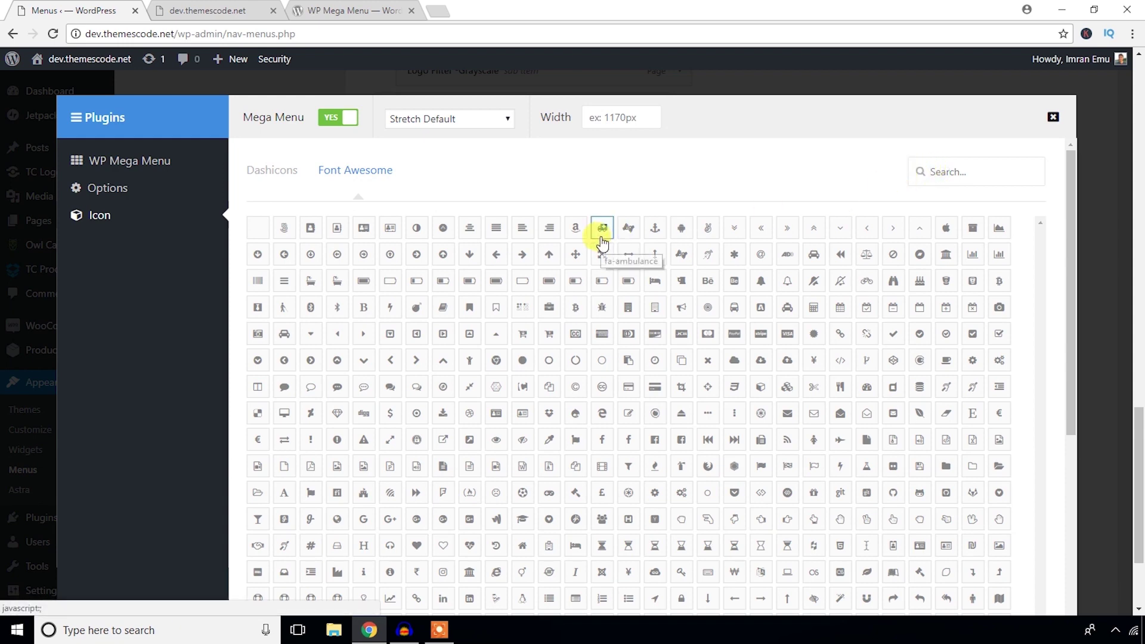
{"action": "left_click", "coordinate": [270, 171]}
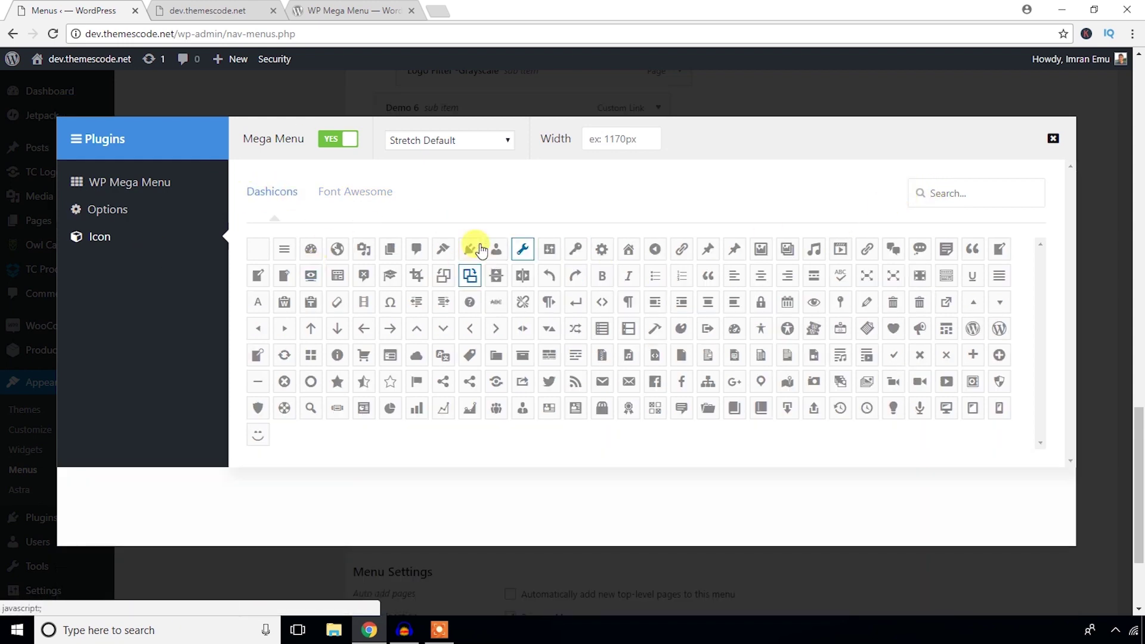
Step: Reload the live site to confirm the wrench icon beside PLUGINS
{"action": "left_click", "coordinate": [204, 6]}
{"action": "left_click", "coordinate": [53, 33]}
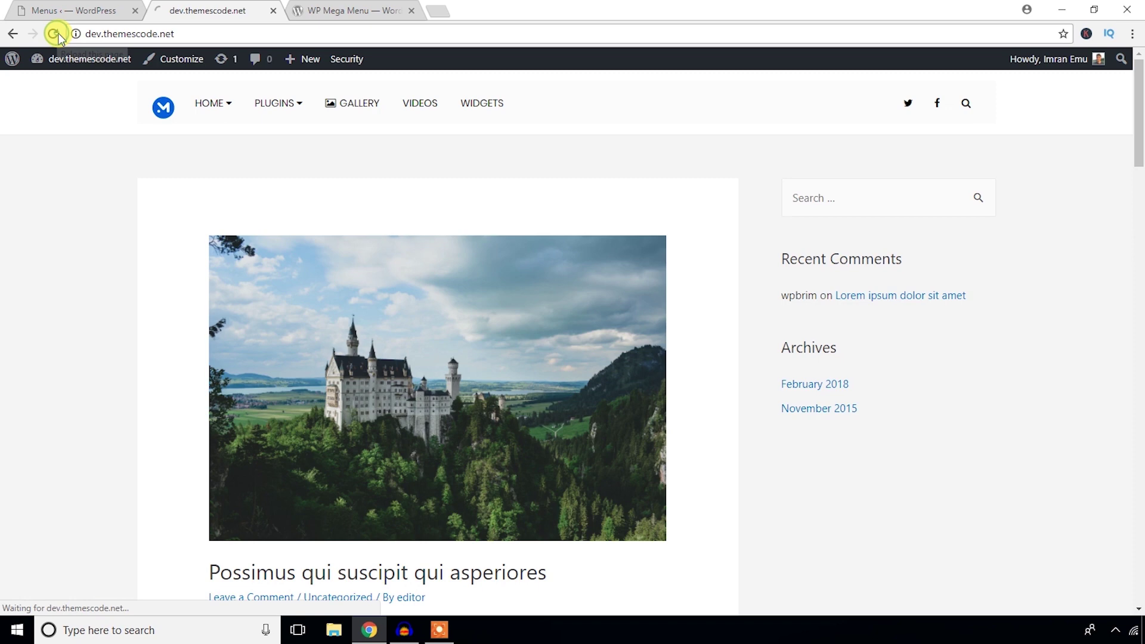
{"action": "mouse_move", "coordinate": [262, 107]}
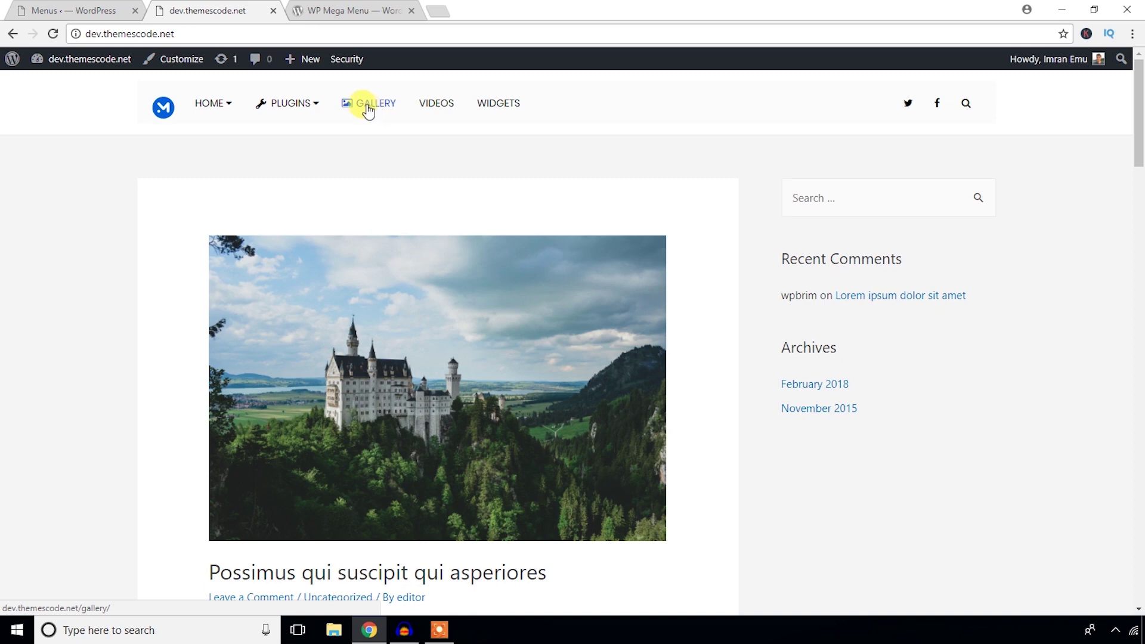
Step: Open the Gallery item's WP Mega Menu editor and set its stretch option to Stretch Row
{"action": "left_click", "coordinate": [107, 10]}
{"action": "scroll", "coordinate": [471, 322], "scroll_direction": "down", "scroll_amount": 2}
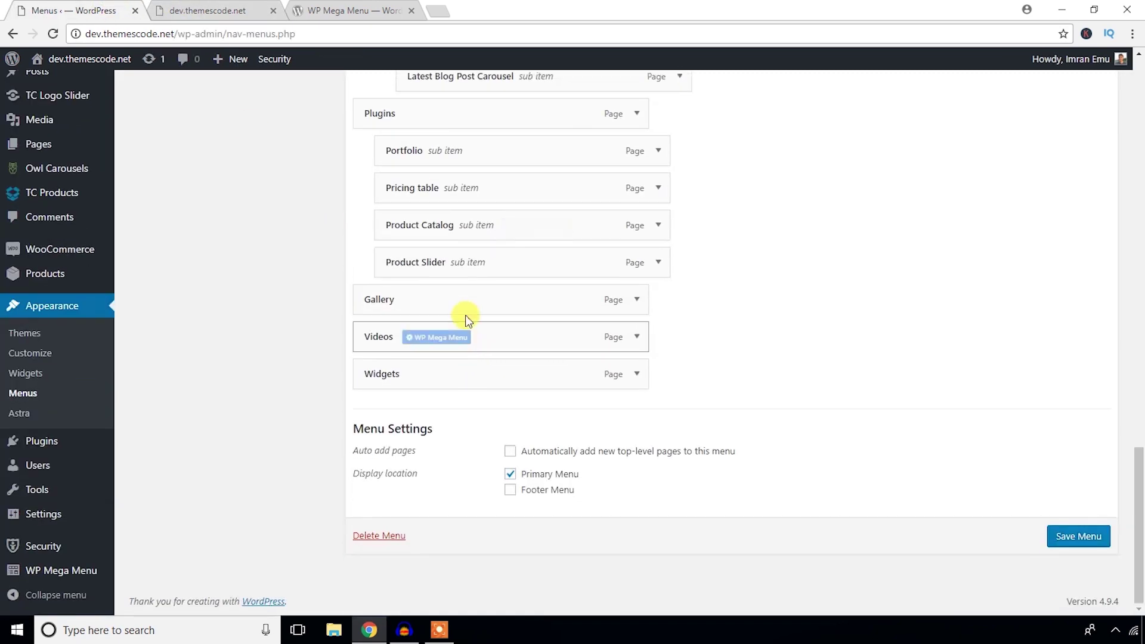
{"action": "left_click", "coordinate": [454, 303]}
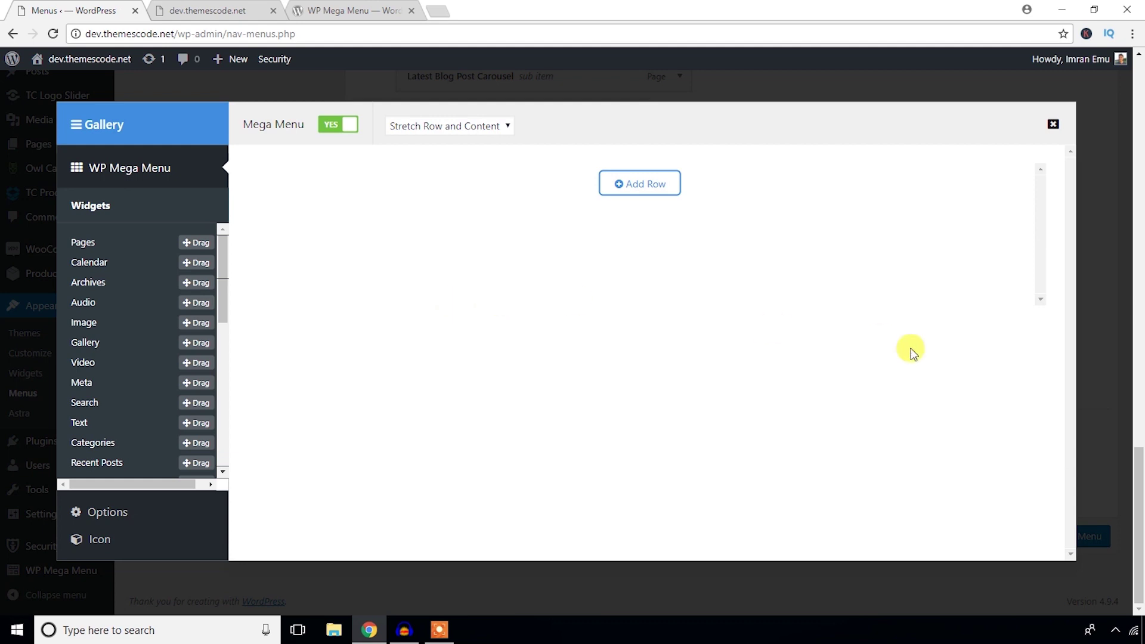
{"action": "left_click", "coordinate": [468, 125]}
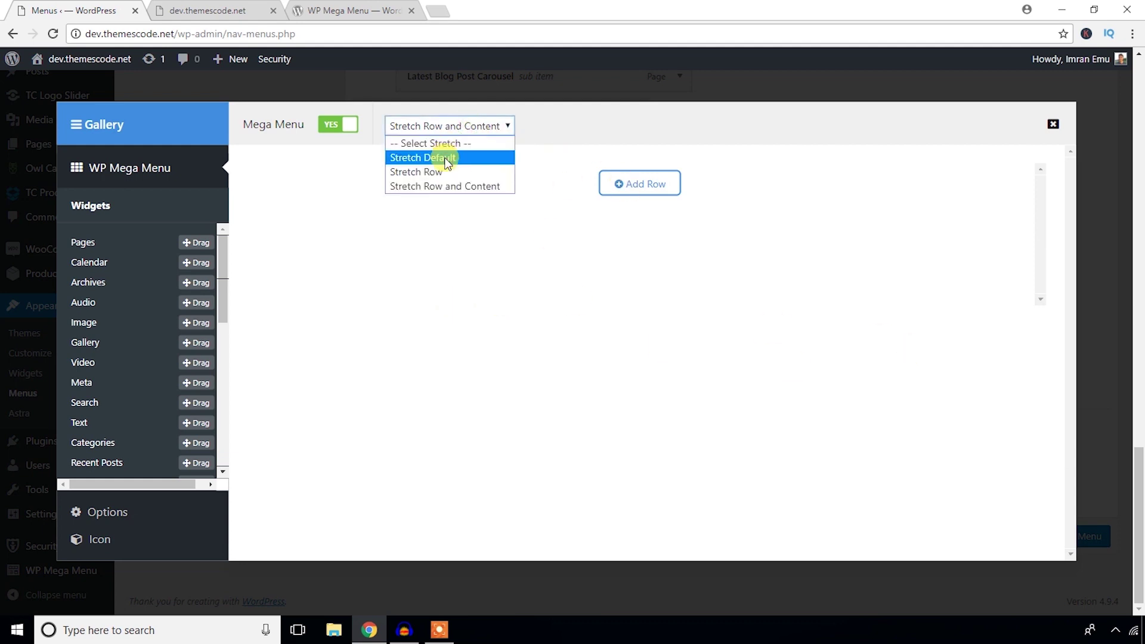
{"action": "left_click", "coordinate": [447, 159]}
{"action": "left_click", "coordinate": [477, 123]}
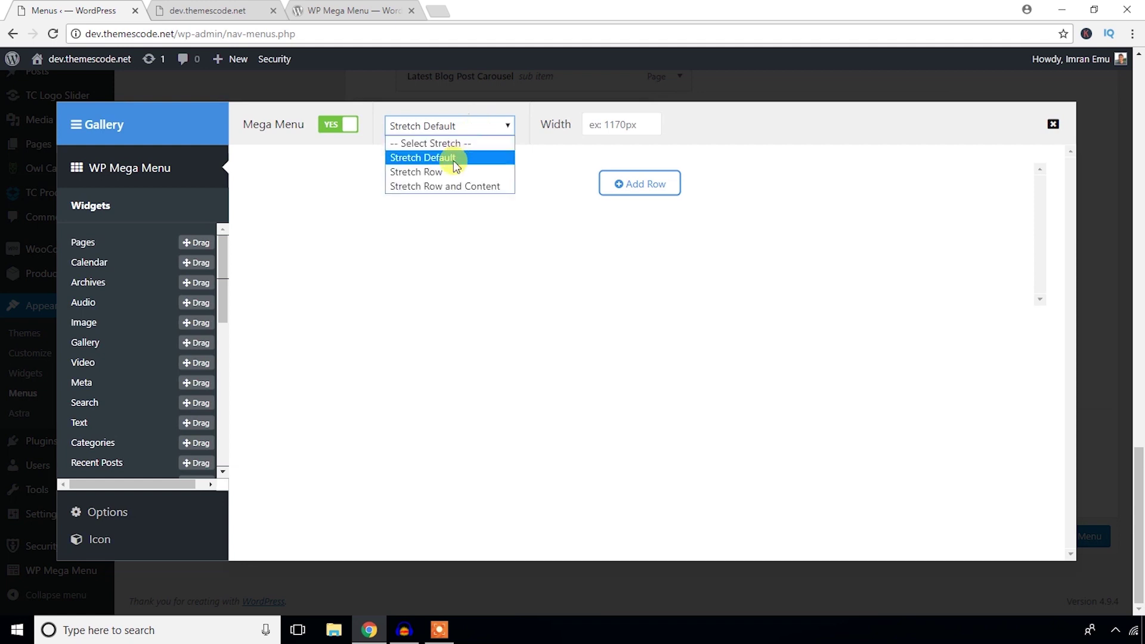
{"action": "left_click", "coordinate": [450, 172]}
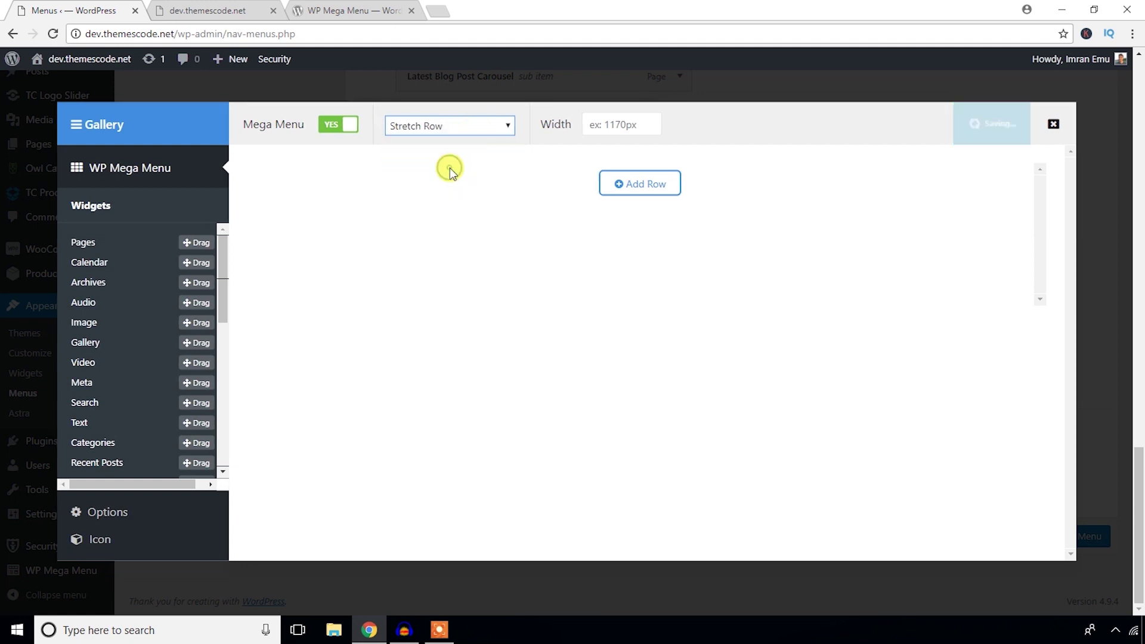
Step: Add a single-column row, place a Gallery widget in it, and expand the widget's settings
{"action": "left_click", "coordinate": [644, 190]}
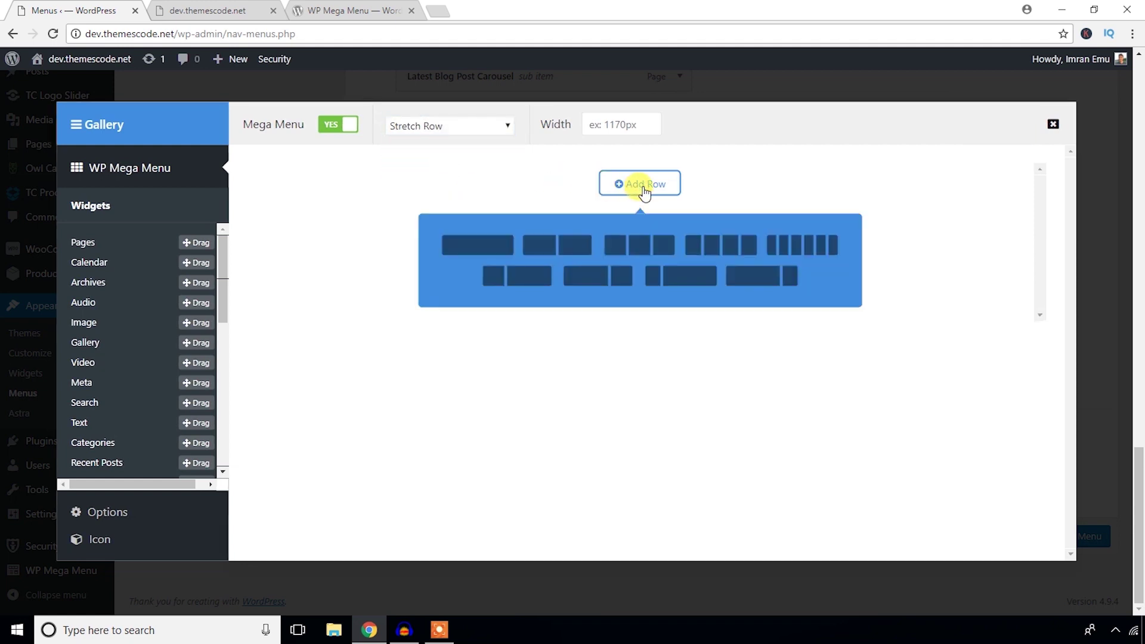
{"action": "left_click", "coordinate": [478, 245]}
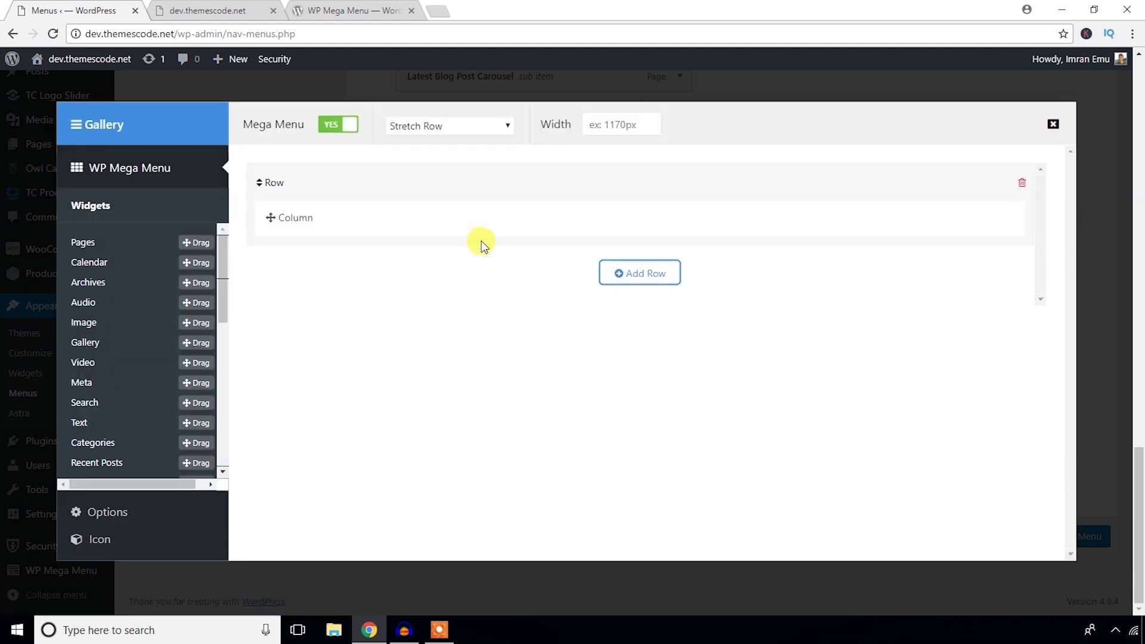
{"action": "scroll", "coordinate": [112, 288], "scroll_direction": "down", "scroll_amount": 3}
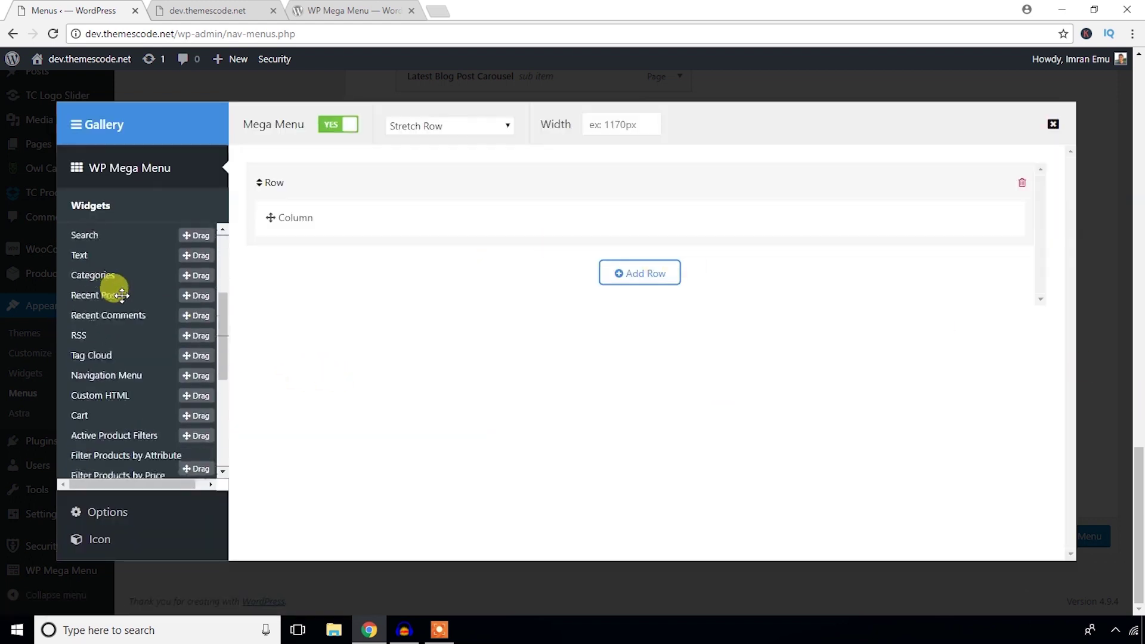
{"action": "scroll", "coordinate": [113, 288], "scroll_direction": "up", "scroll_amount": 3}
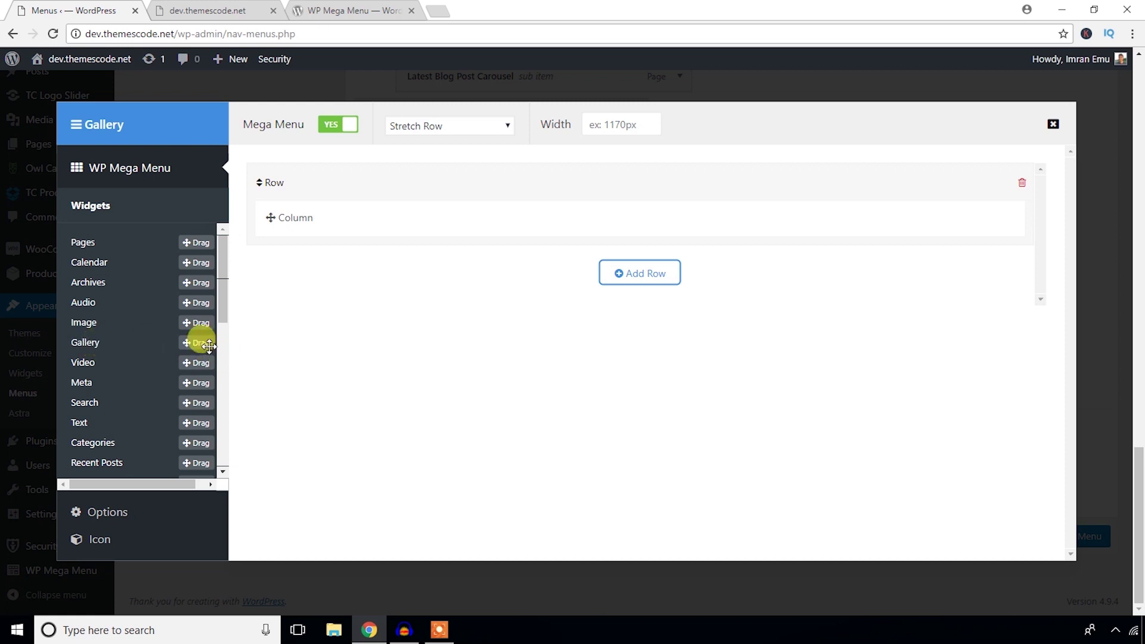
{"action": "left_click_drag", "start_coordinate": [193, 343], "coordinate": [492, 250]}
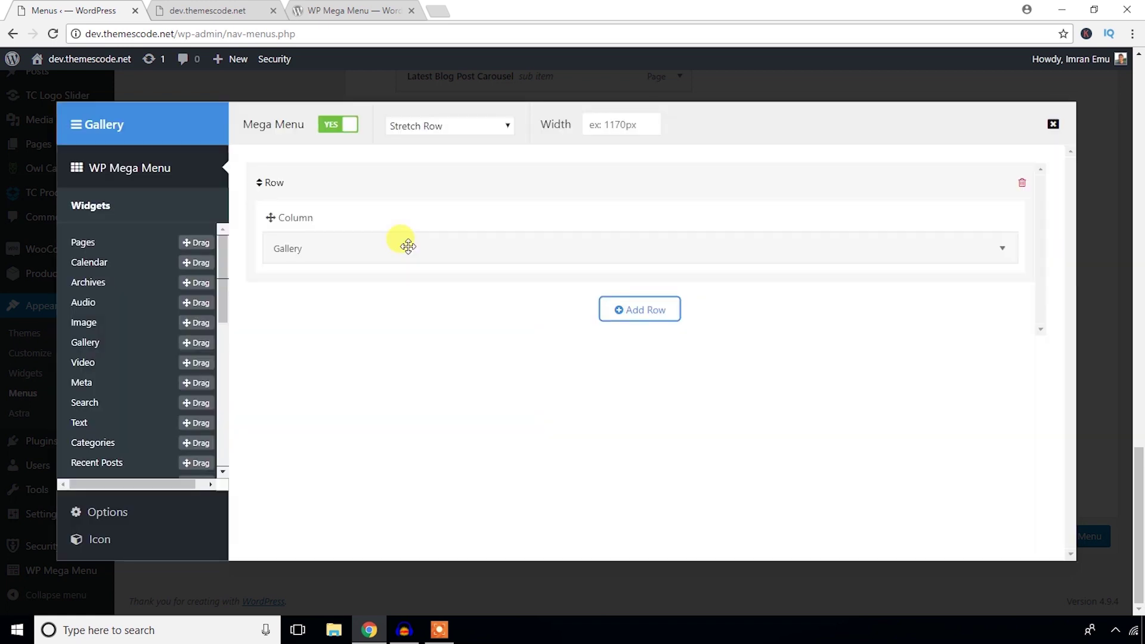
{"action": "left_click", "coordinate": [1003, 250]}
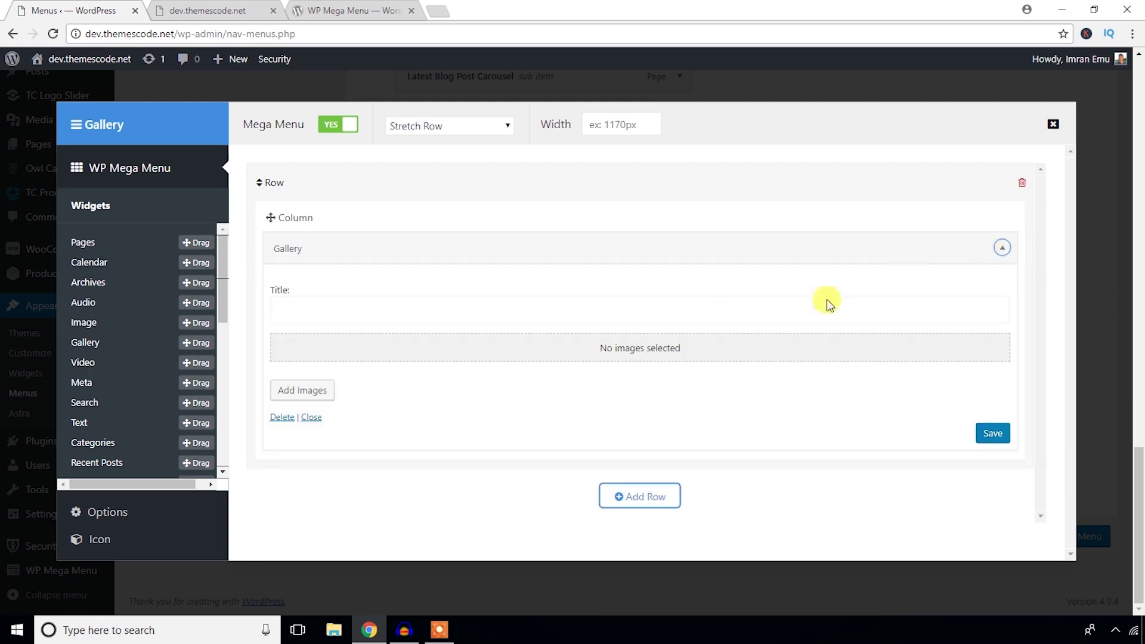
Step: Select ten media library photos: sky, sunset, castle, field, forest, pebbles, sea-cliff, snowy, camera and train sunset
{"action": "left_click", "coordinate": [300, 391]}
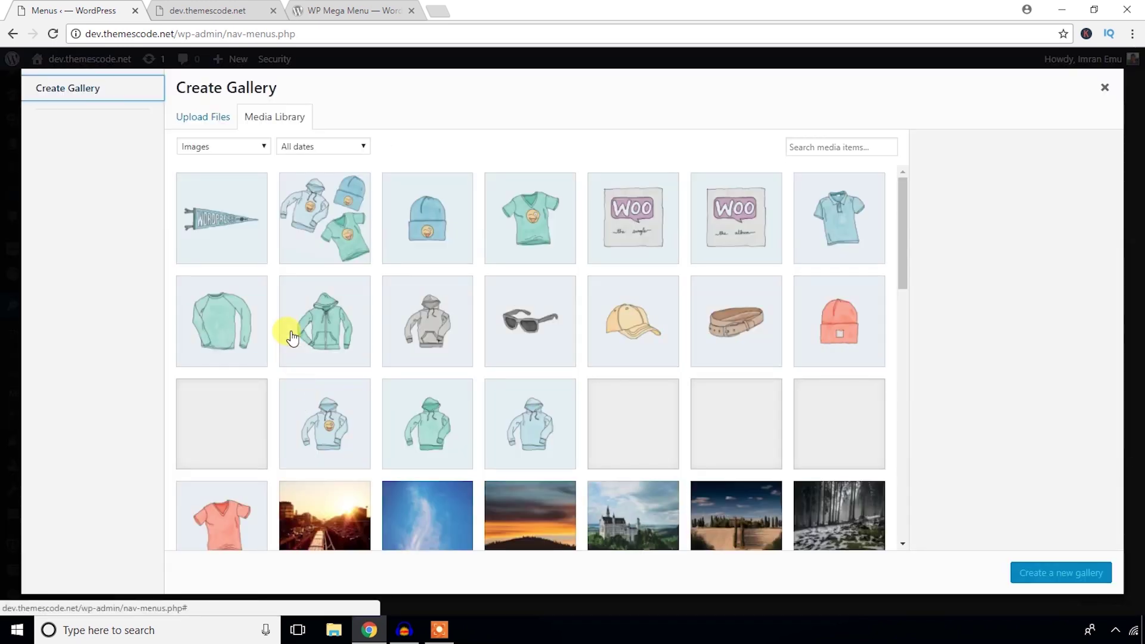
{"action": "scroll", "coordinate": [292, 339], "scroll_direction": "down", "scroll_amount": 4}
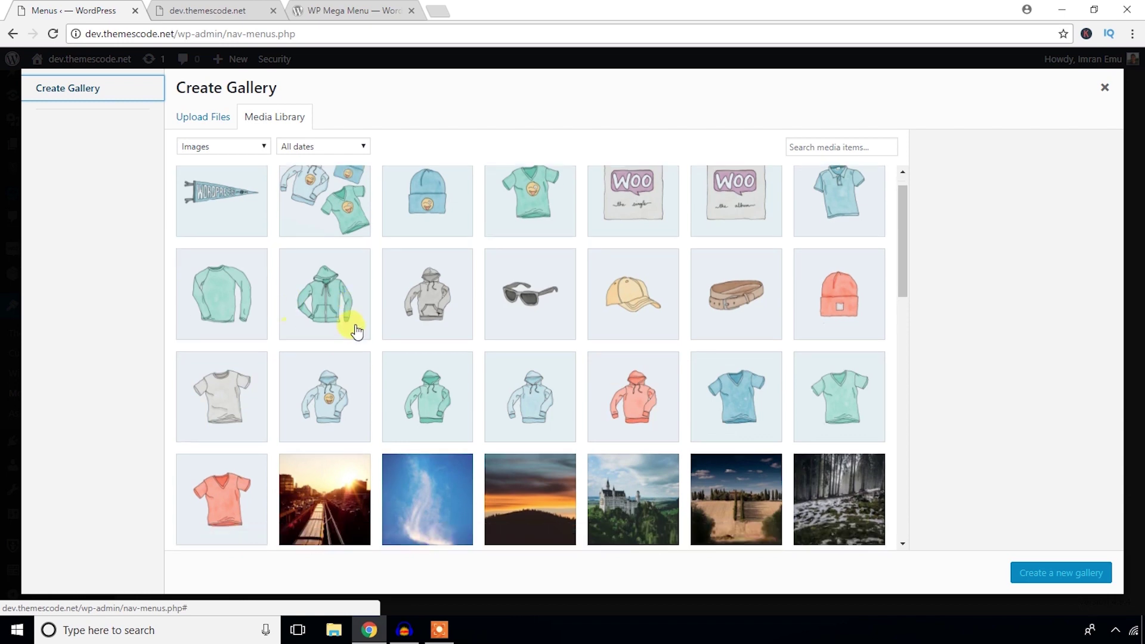
{"action": "left_click", "coordinate": [450, 328]}
{"action": "left_click", "coordinate": [537, 316]}
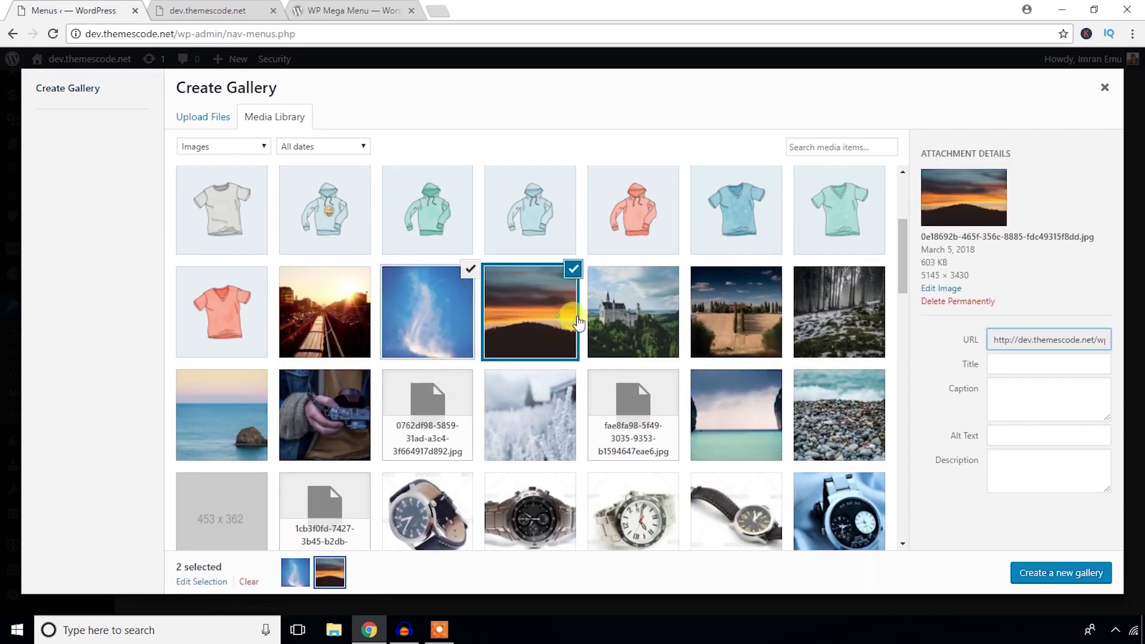
{"action": "left_click", "coordinate": [656, 316]}
{"action": "left_click", "coordinate": [762, 308]}
{"action": "left_click", "coordinate": [837, 315]}
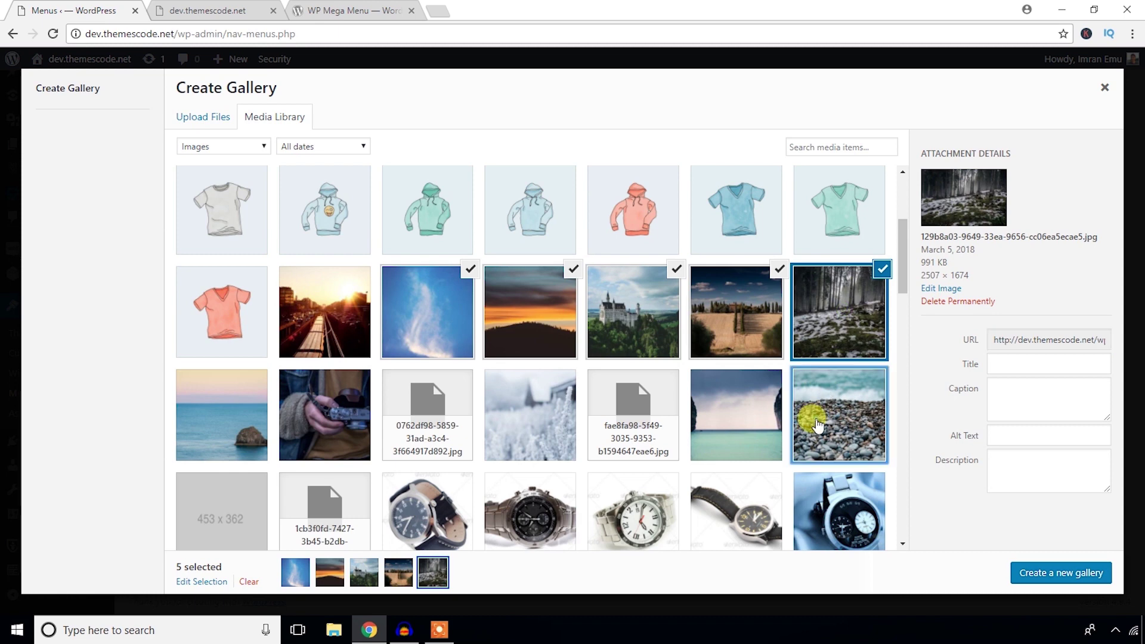
{"action": "left_click", "coordinate": [806, 413]}
{"action": "left_click", "coordinate": [707, 420]}
{"action": "left_click", "coordinate": [528, 422]}
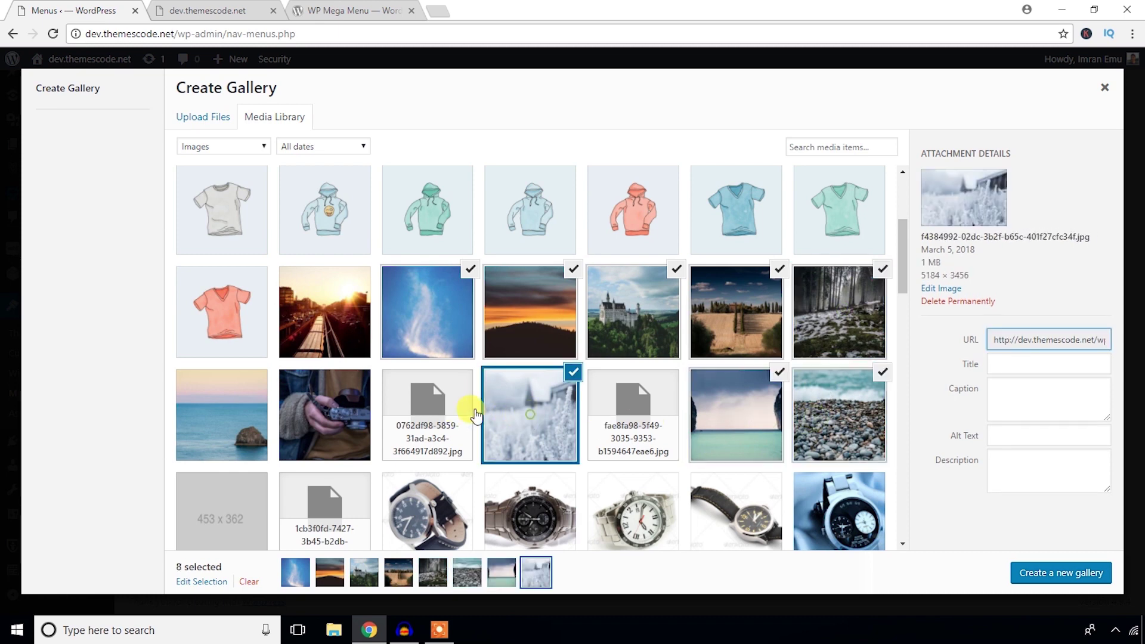
{"action": "left_click", "coordinate": [354, 409]}
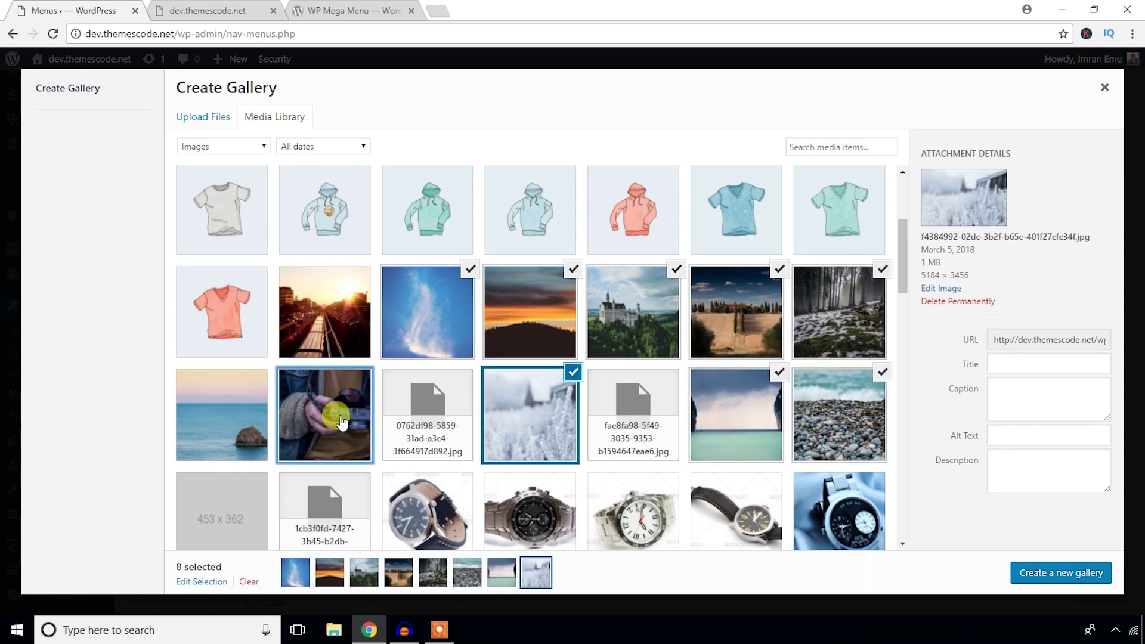
{"action": "left_click", "coordinate": [354, 328]}
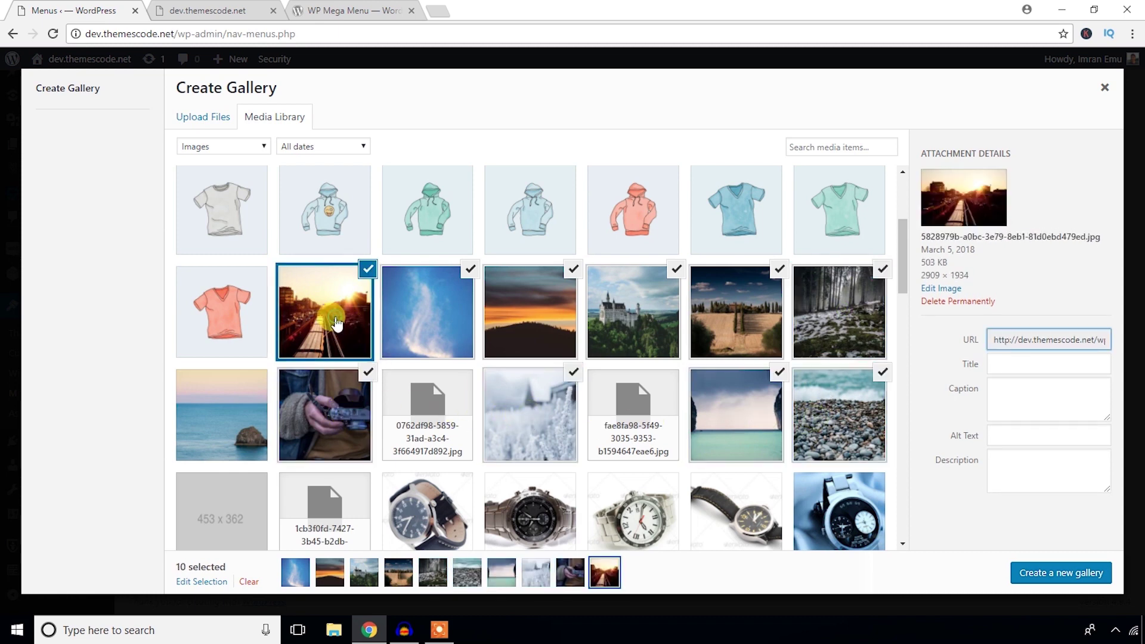
Step: Create a gallery from the ten selected photos and insert it into the Gallery widget
{"action": "left_click", "coordinate": [1035, 572]}
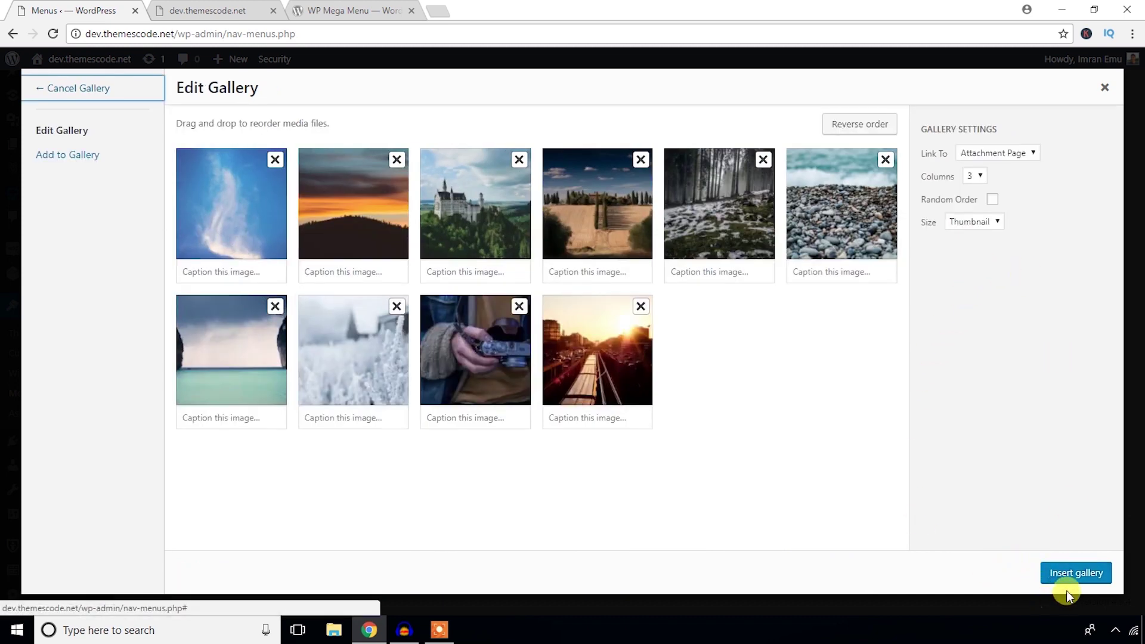
{"action": "left_click", "coordinate": [1073, 578]}
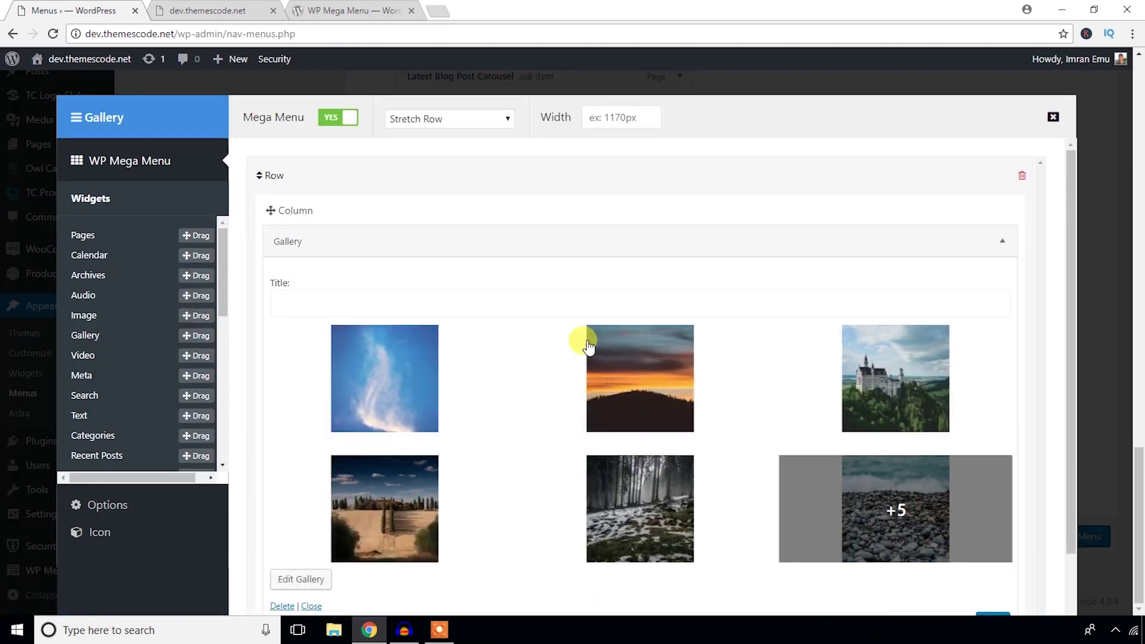
{"action": "scroll", "coordinate": [583, 340], "scroll_direction": "down", "scroll_amount": 1}
{"action": "scroll", "coordinate": [563, 374], "scroll_direction": "down", "scroll_amount": 1}
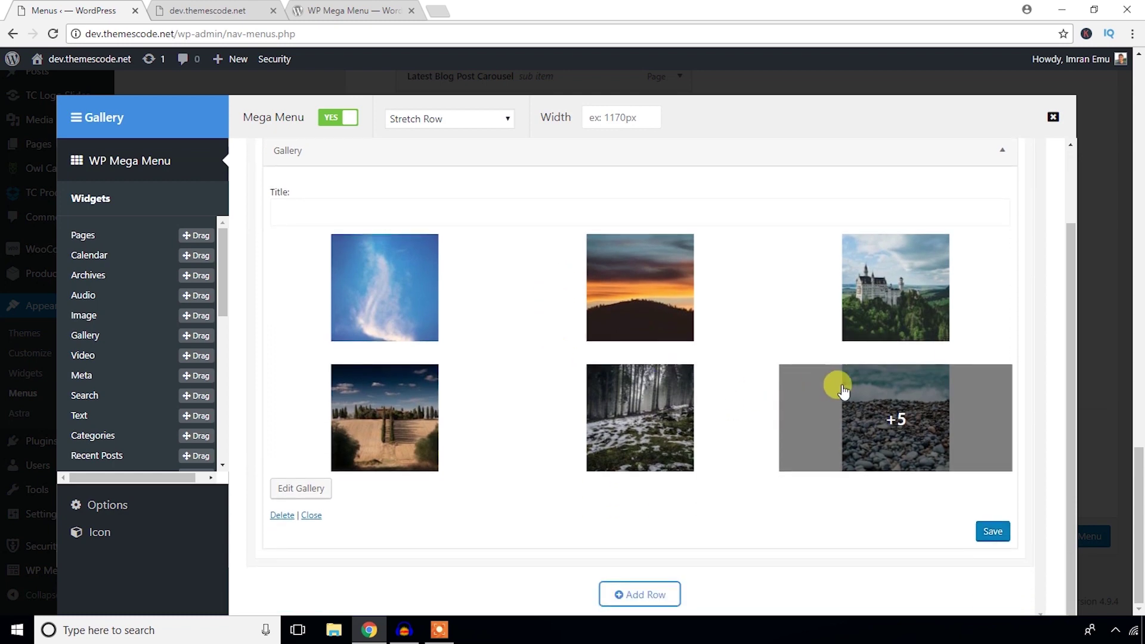
Step: Save the Gallery mega menu, reload the live site, and preview the GALLERY dropdown's photo grid
{"action": "left_click", "coordinate": [992, 533]}
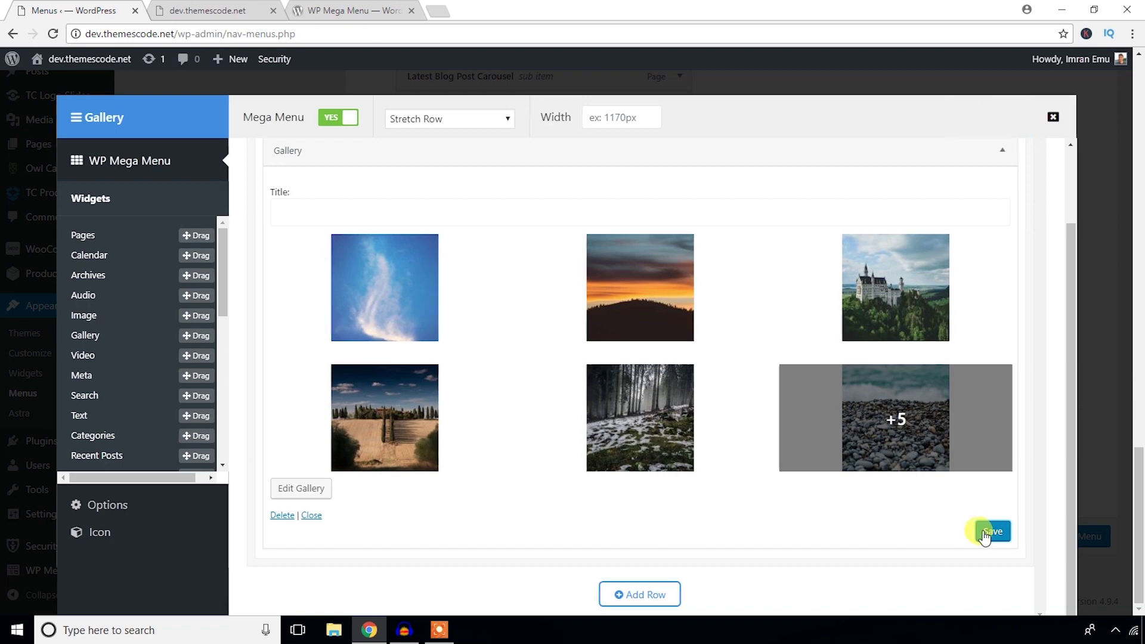
{"action": "left_click", "coordinate": [218, 6]}
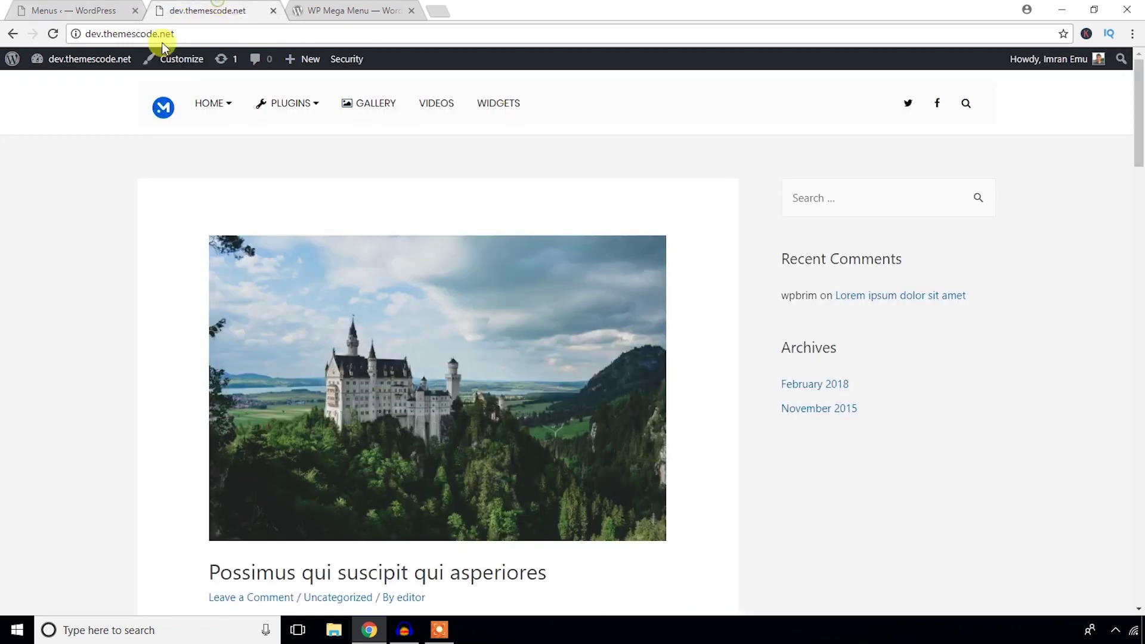
{"action": "left_click", "coordinate": [53, 35]}
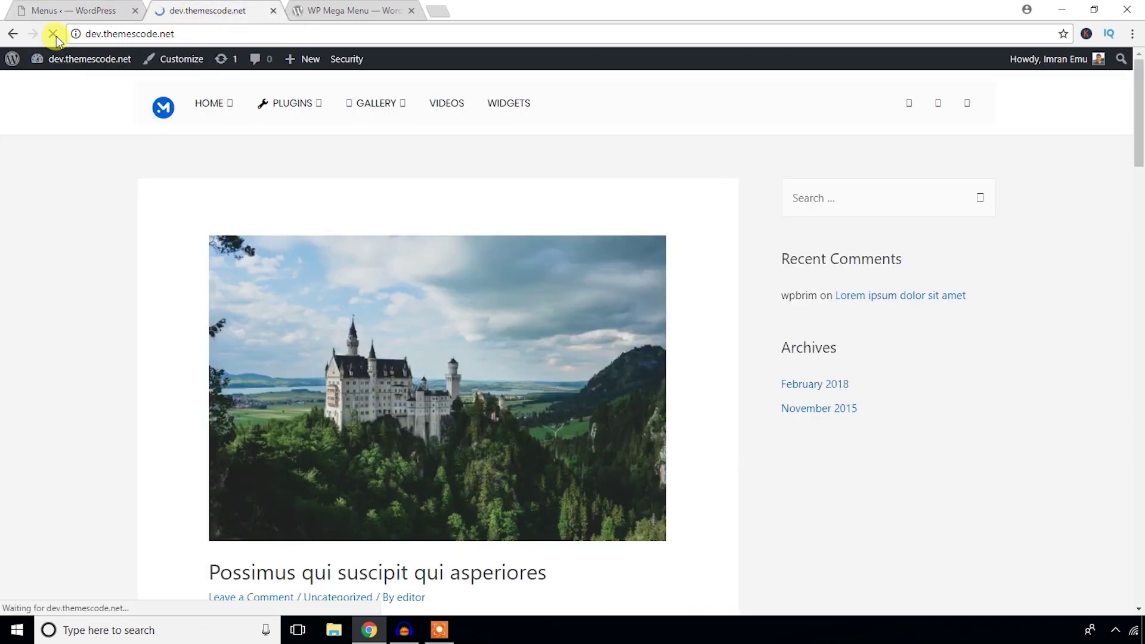
{"action": "mouse_move", "coordinate": [375, 114]}
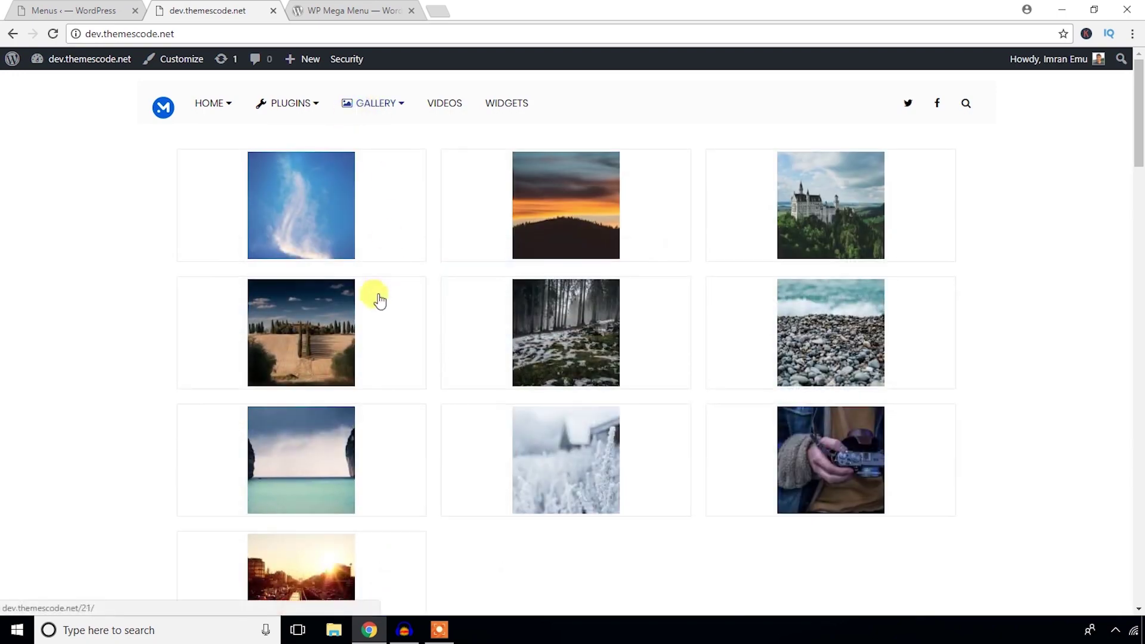
{"action": "scroll", "coordinate": [749, 349], "scroll_direction": "down", "scroll_amount": 1}
{"action": "scroll", "coordinate": [749, 349], "scroll_direction": "up", "scroll_amount": 1}
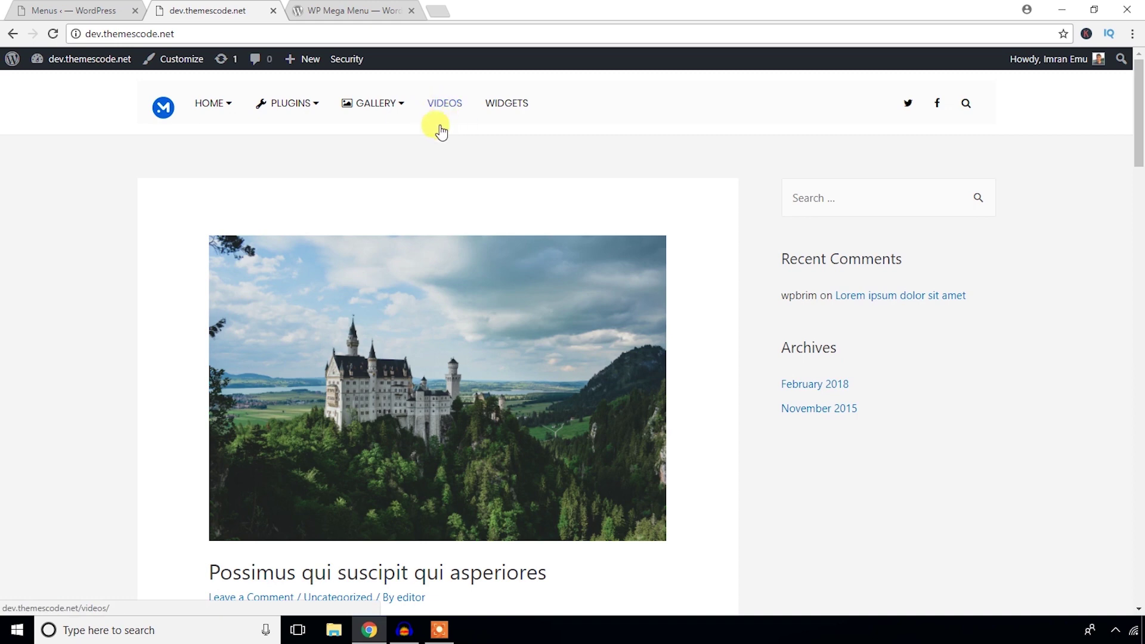
Step: Close the Gallery mega menu editor and switch Mega Menu to YES for the Videos item
{"action": "left_click", "coordinate": [111, 10]}
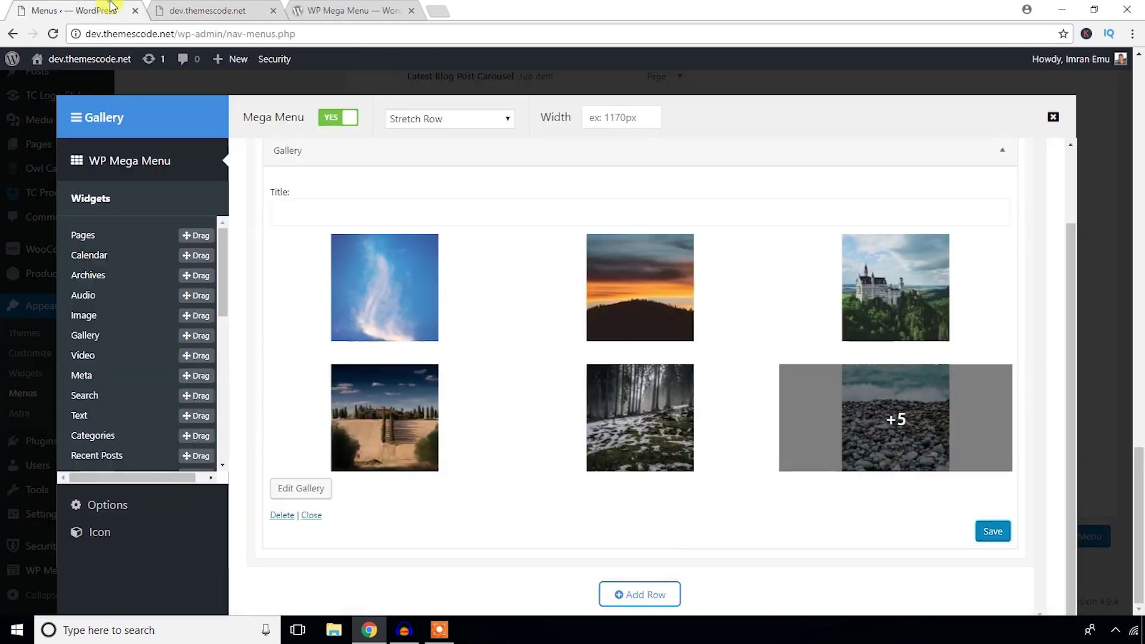
{"action": "left_click", "coordinate": [1053, 117]}
{"action": "mouse_move", "coordinate": [404, 329]}
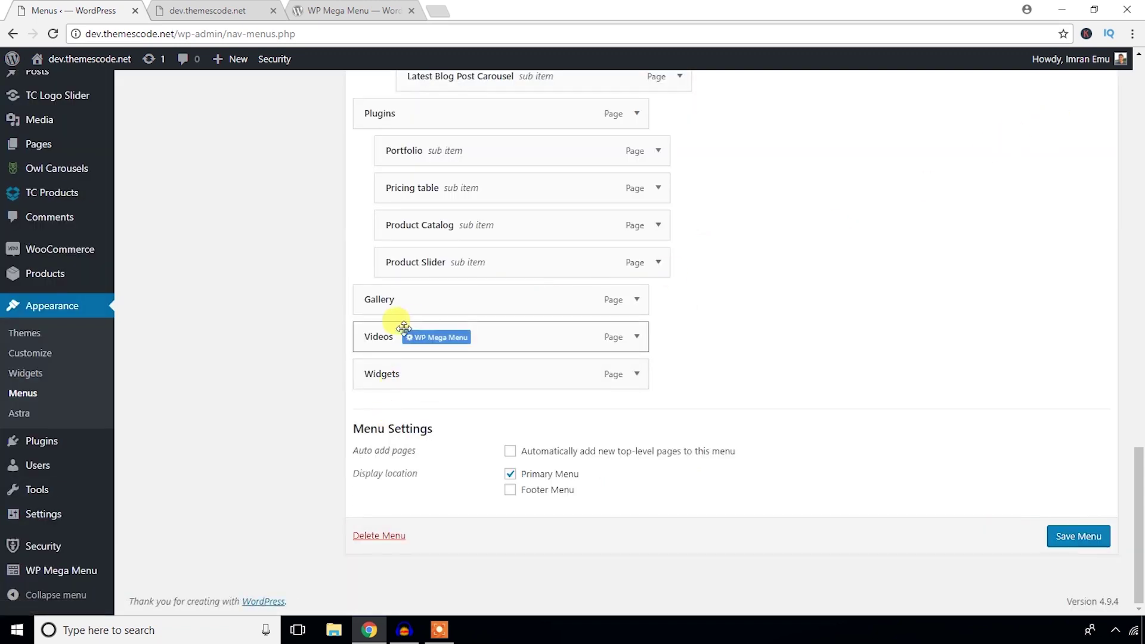
{"action": "left_click", "coordinate": [435, 337]}
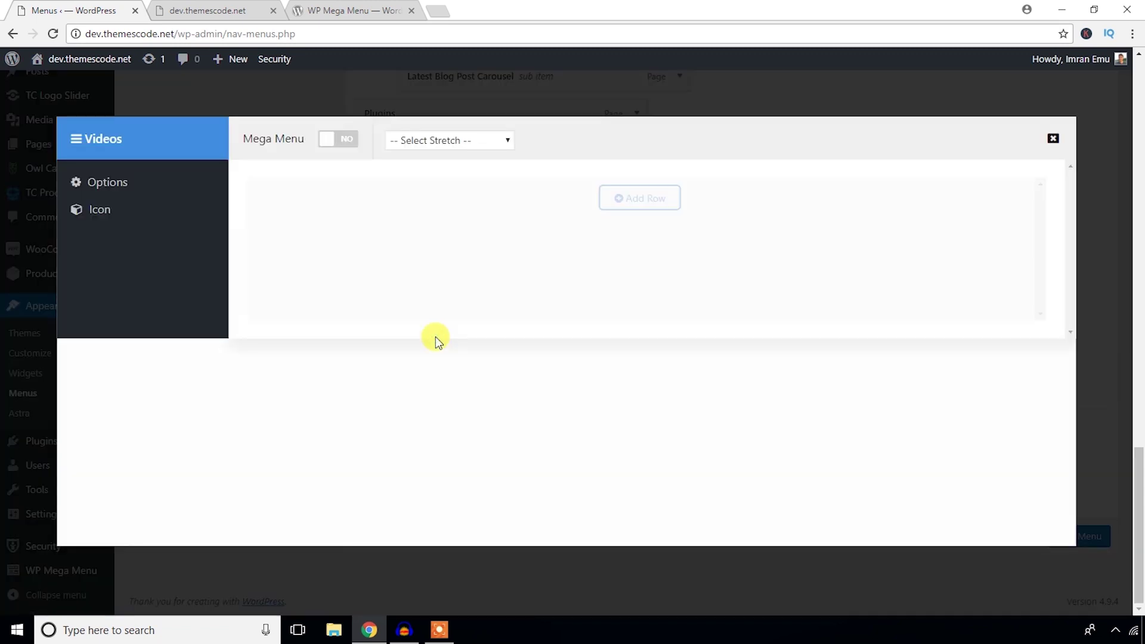
{"action": "left_click", "coordinate": [332, 141]}
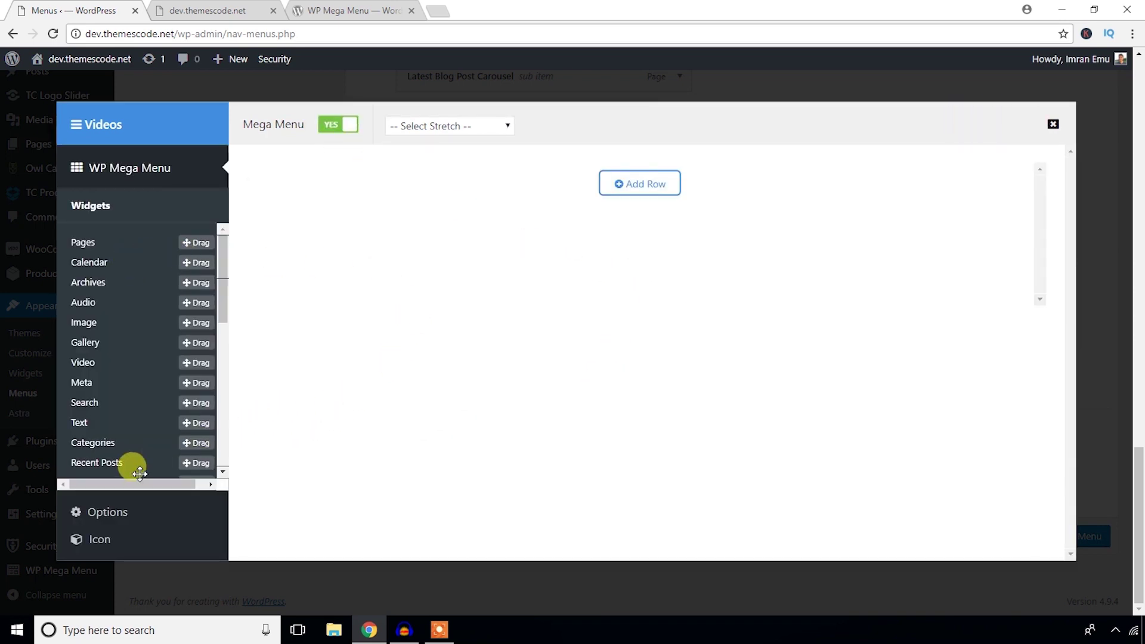
Step: Choose an icon for the Videos menu item, then return to the mega menu layout builder
{"action": "left_click", "coordinate": [91, 539]}
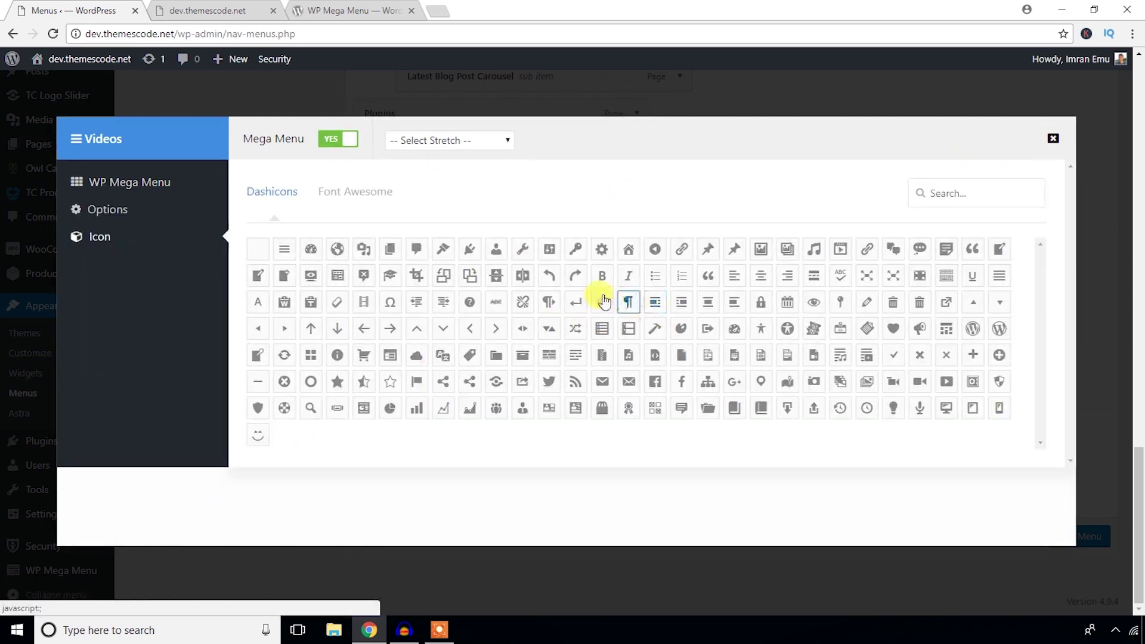
{"action": "left_click", "coordinate": [416, 249]}
{"action": "left_click", "coordinate": [634, 253]}
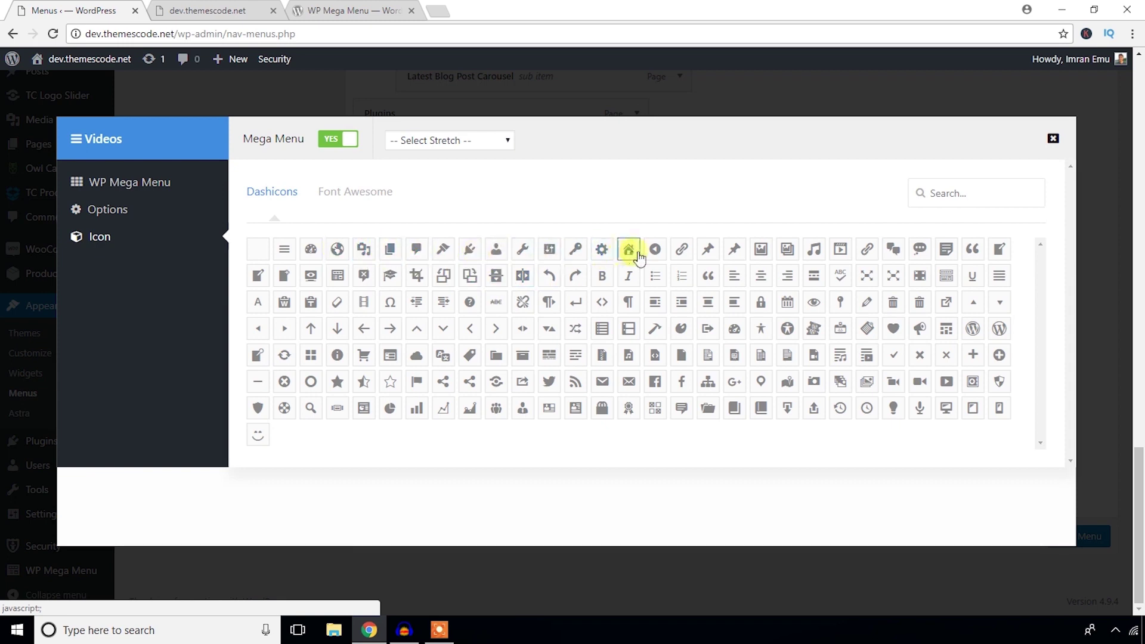
{"action": "left_click", "coordinate": [652, 252]}
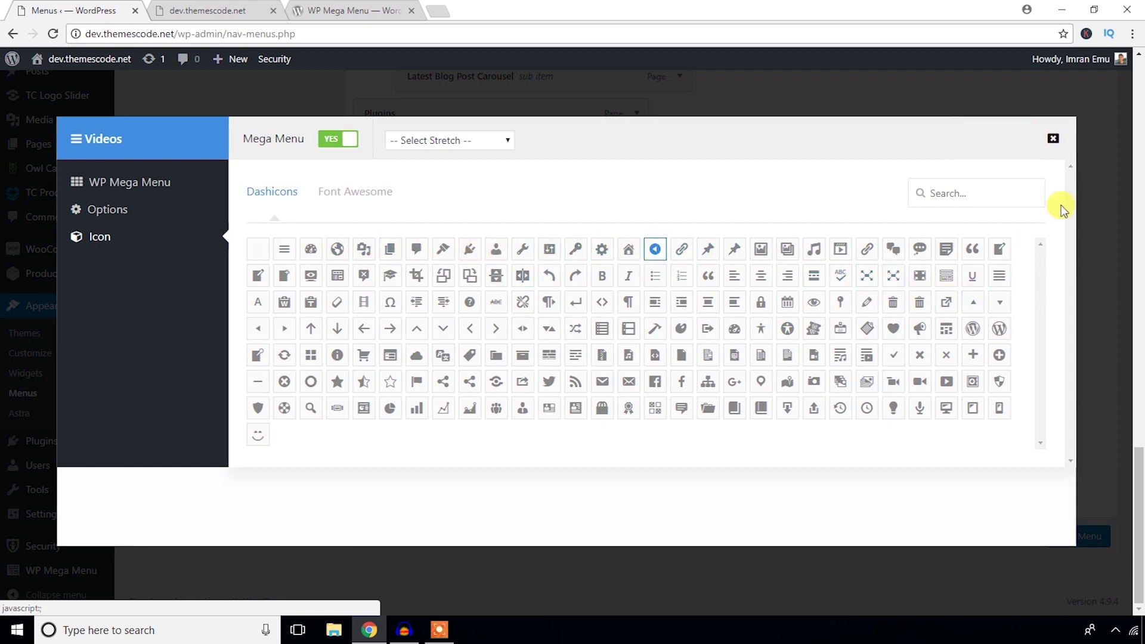
{"action": "left_click", "coordinate": [111, 181]}
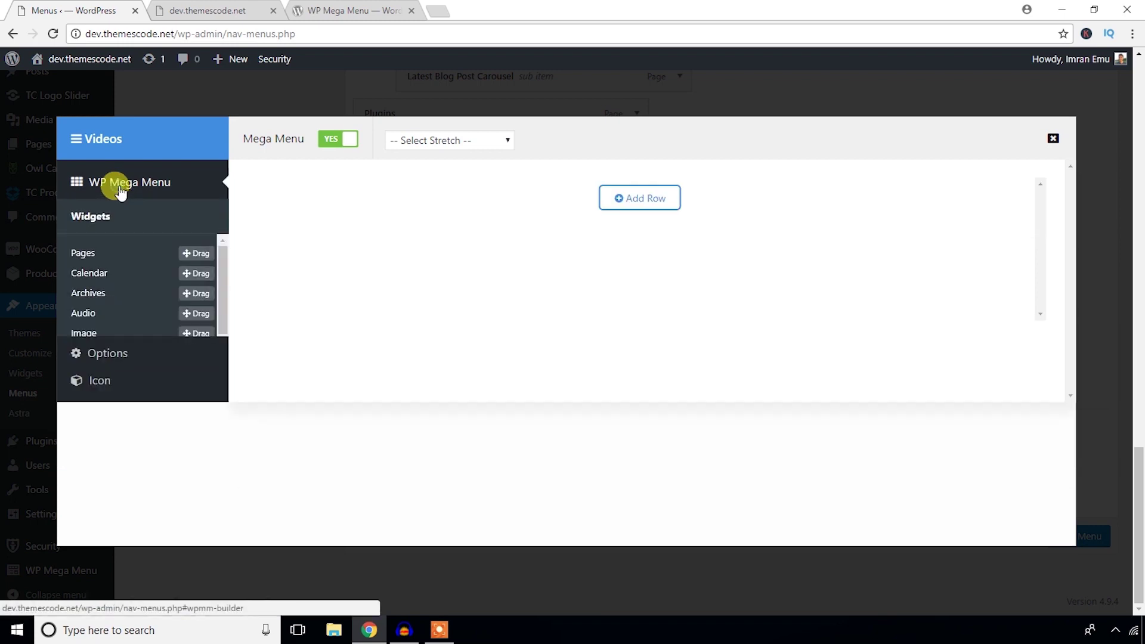
Step: Add a three-column row to the Videos mega menu with a Video widget in each column
{"action": "left_click", "coordinate": [618, 189]}
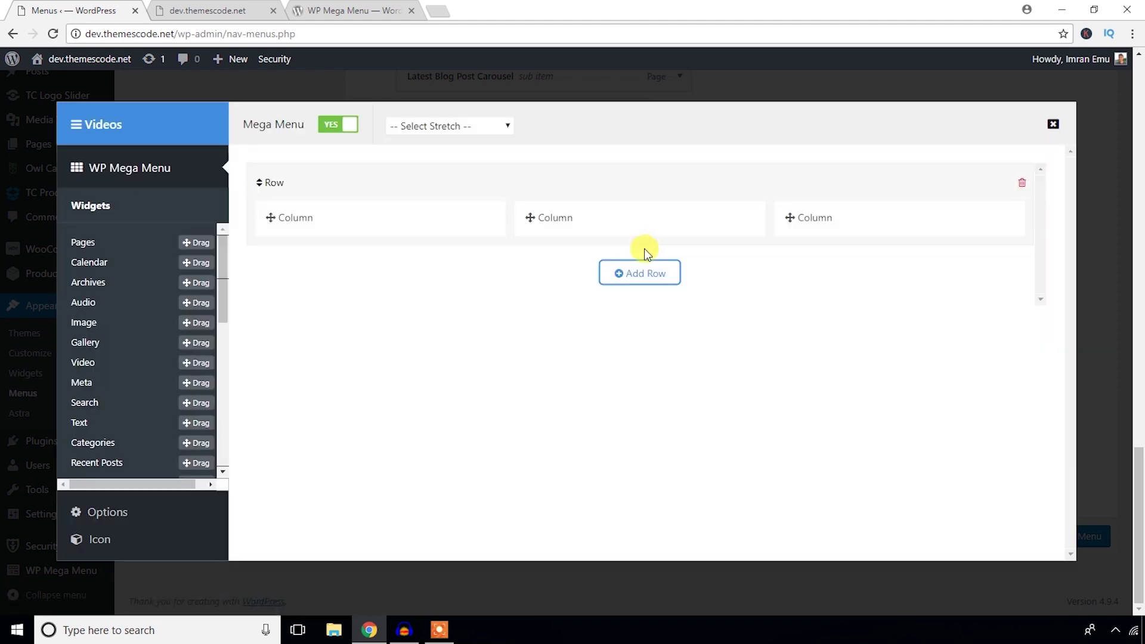
{"action": "left_click_drag", "start_coordinate": [84, 362], "coordinate": [313, 236]}
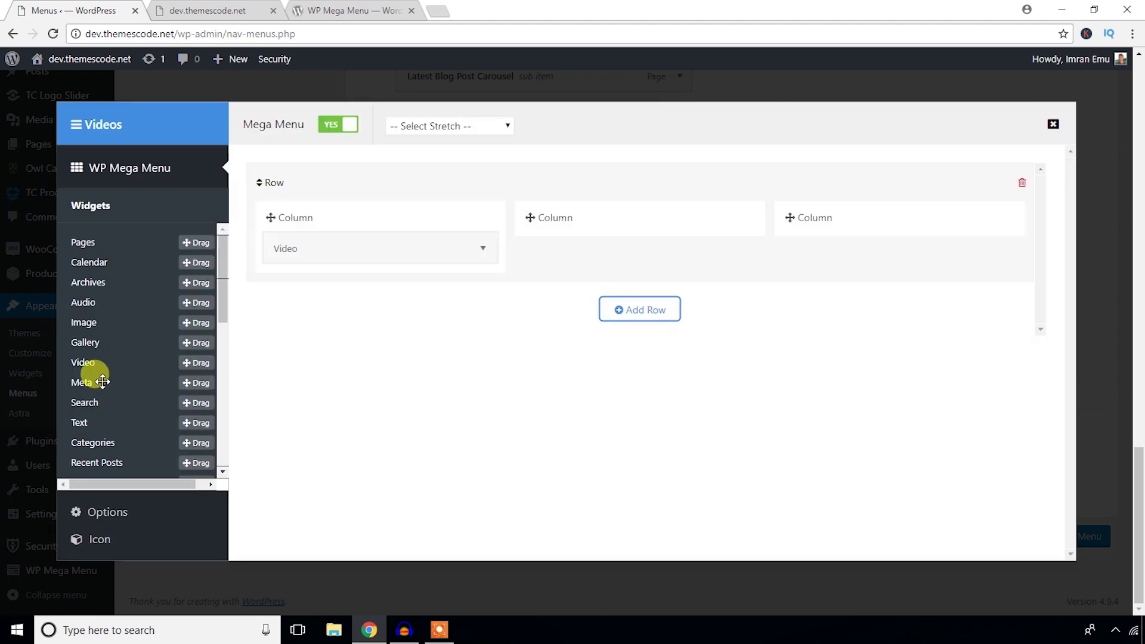
{"action": "left_click_drag", "start_coordinate": [98, 365], "coordinate": [576, 241]}
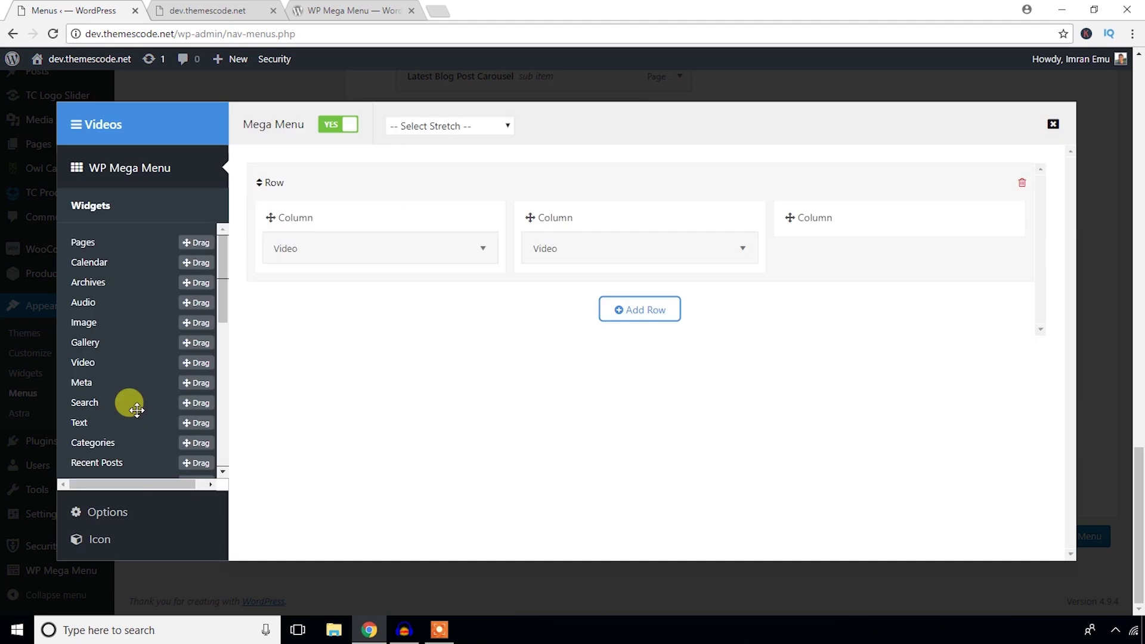
{"action": "left_click_drag", "start_coordinate": [94, 364], "coordinate": [828, 238]}
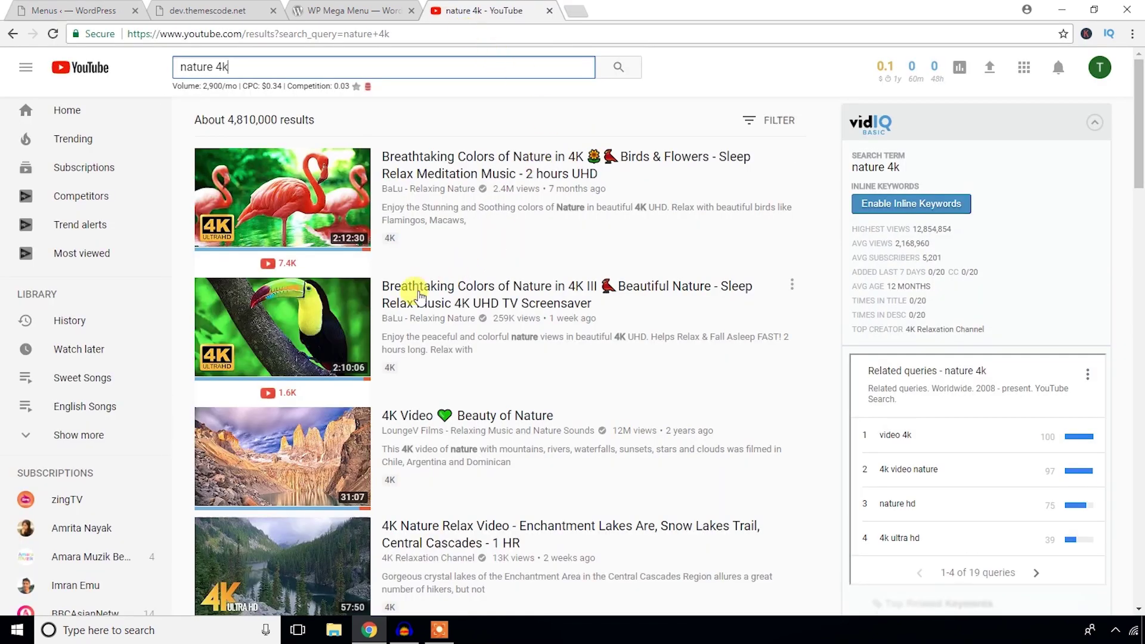
Step: Copy the link of a 'nature 4k' YouTube result and go back to the WordPress tab
{"action": "scroll", "coordinate": [304, 349], "scroll_direction": "down", "scroll_amount": 1}
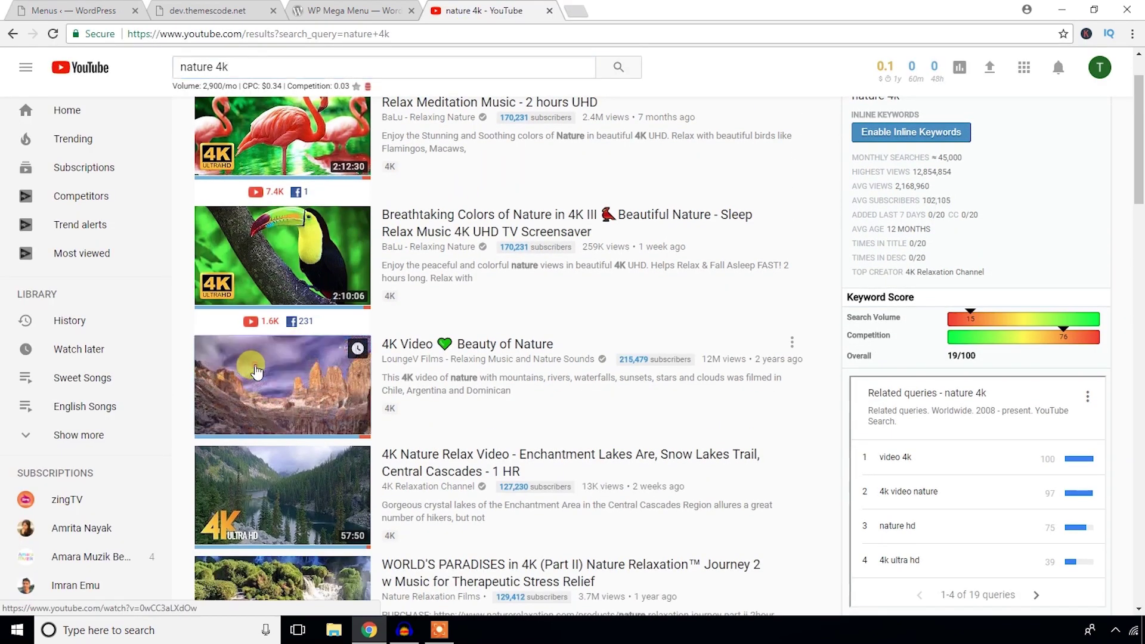
{"action": "right_click", "coordinate": [257, 366]}
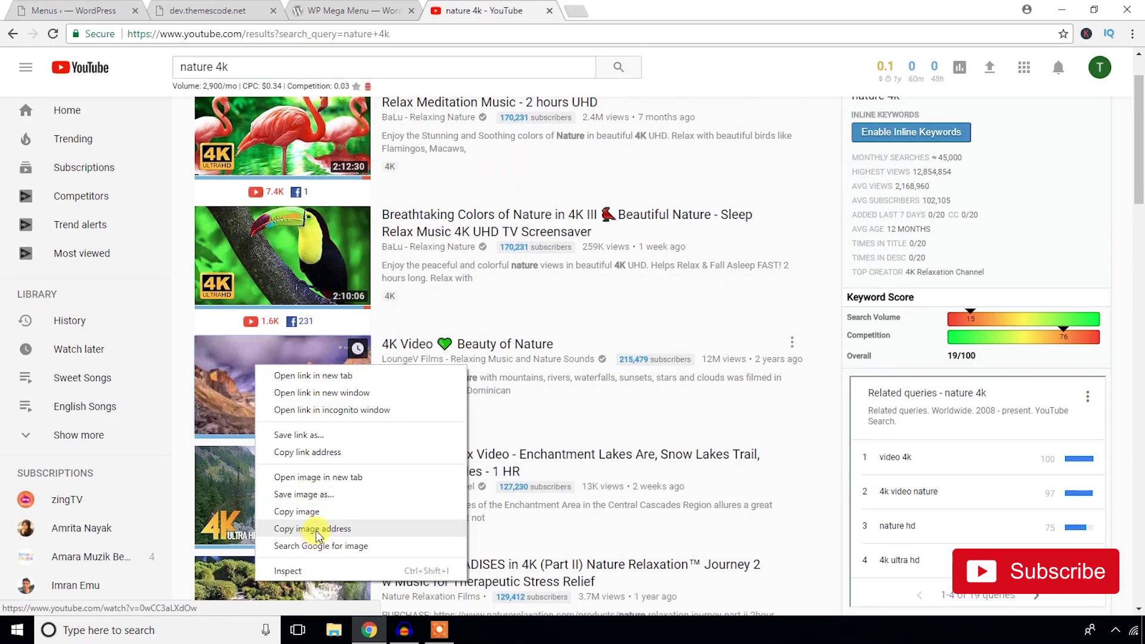
{"action": "left_click", "coordinate": [310, 453]}
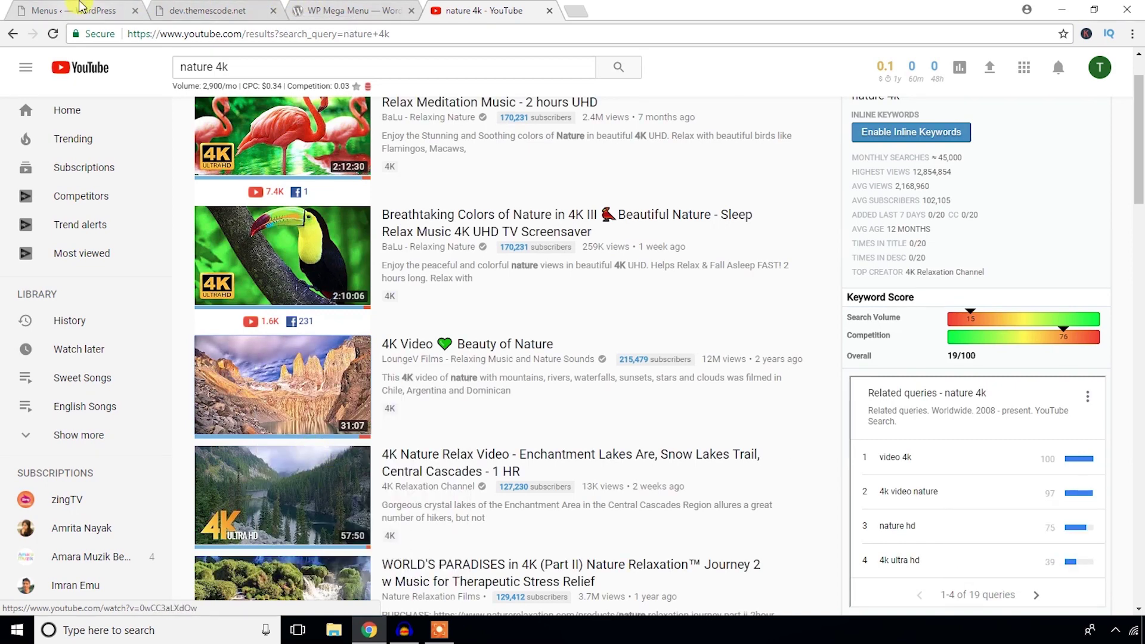
{"action": "left_click", "coordinate": [197, 8]}
Step: Embed the copied '4K Video Beauty of Nature' link in the first Videos column's widget and save it
{"action": "left_click", "coordinate": [41, 6]}
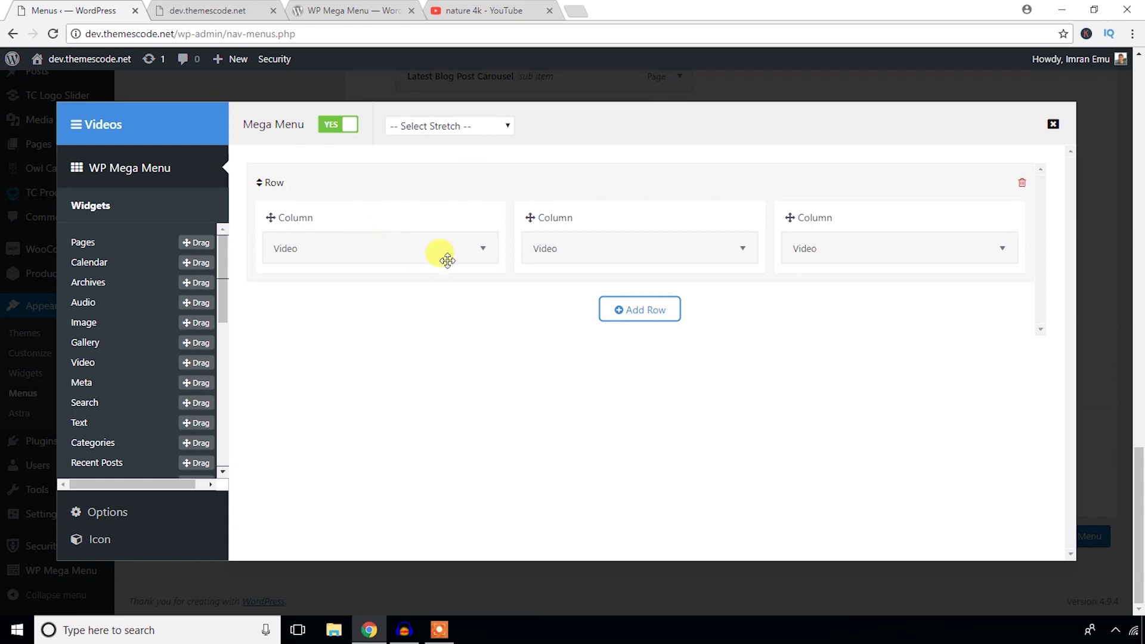
{"action": "left_click", "coordinate": [482, 247]}
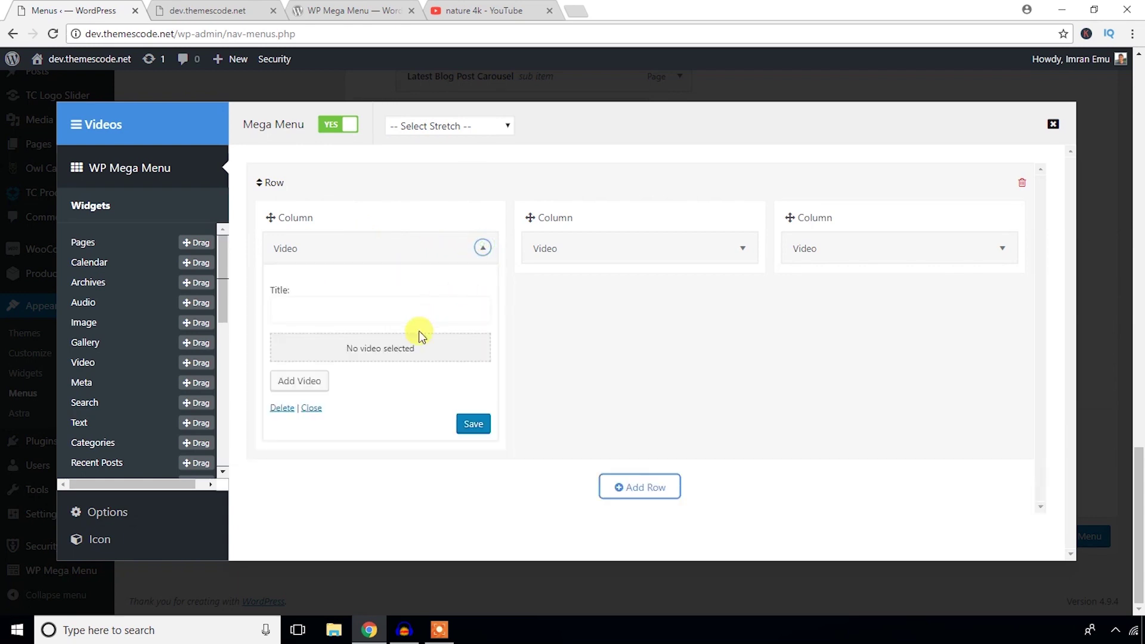
{"action": "left_click", "coordinate": [304, 385]}
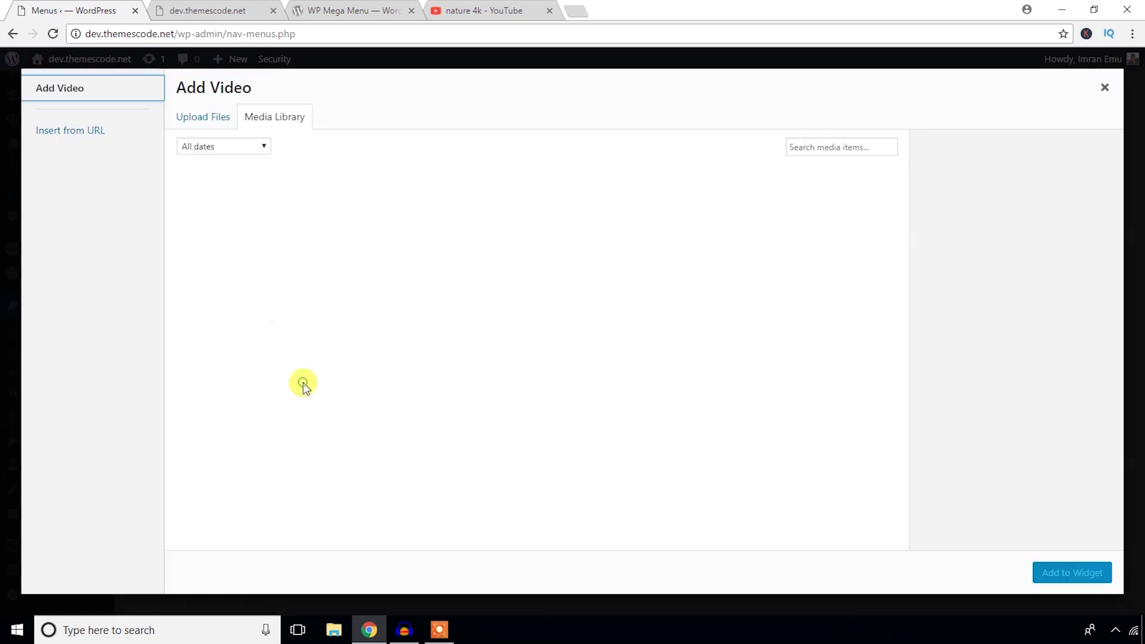
{"action": "left_click", "coordinate": [71, 132]}
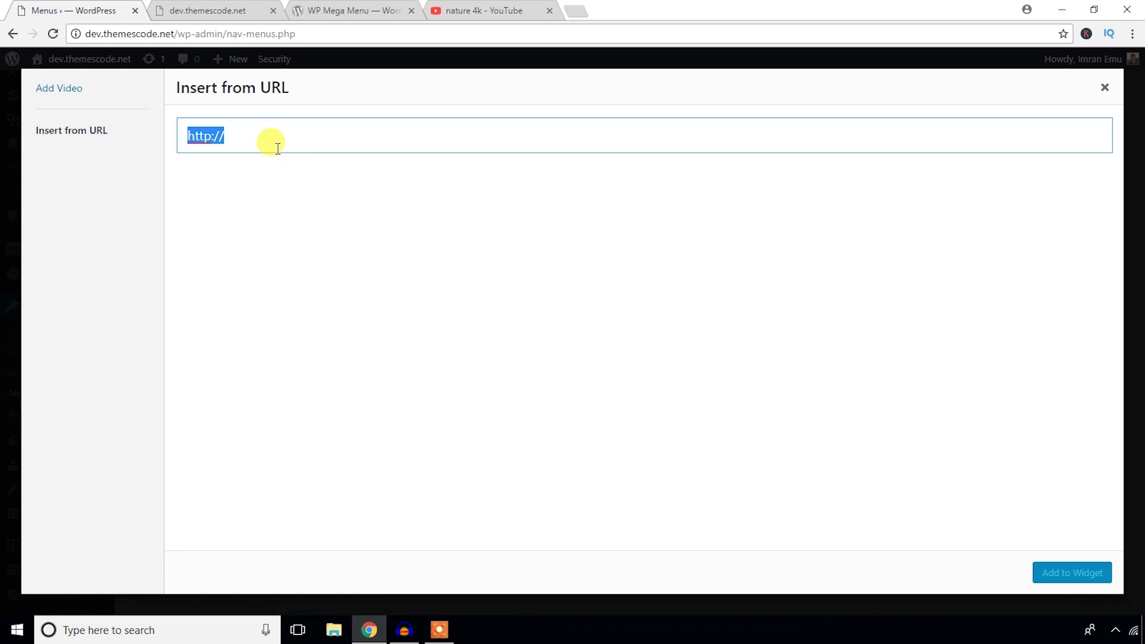
{"action": "key", "text": "ctrl+v"}
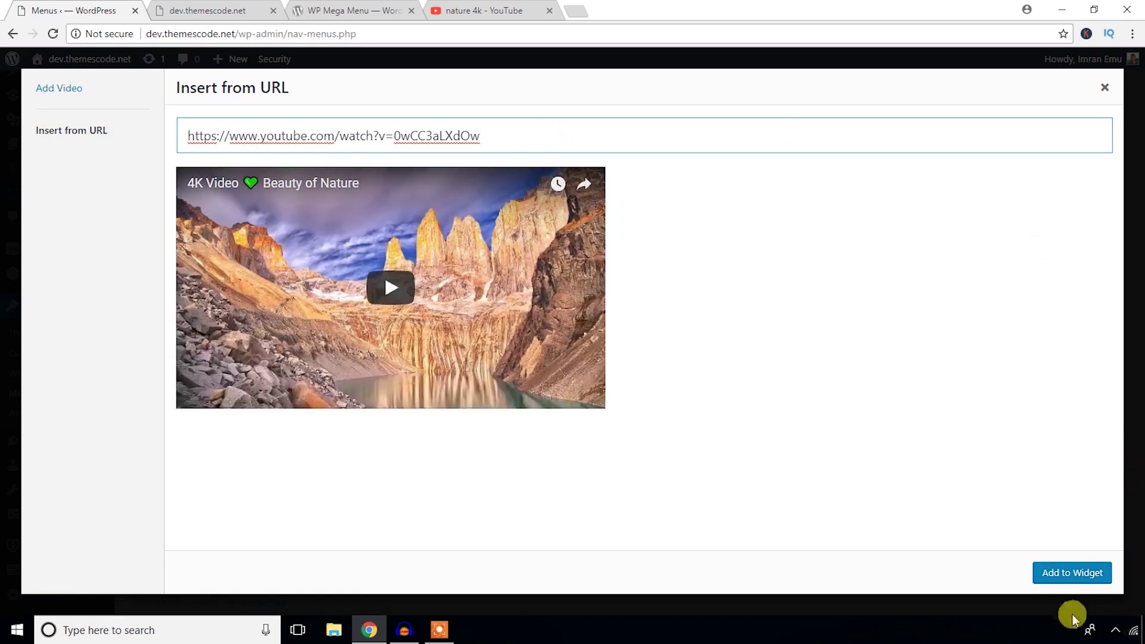
{"action": "left_click", "coordinate": [1072, 573]}
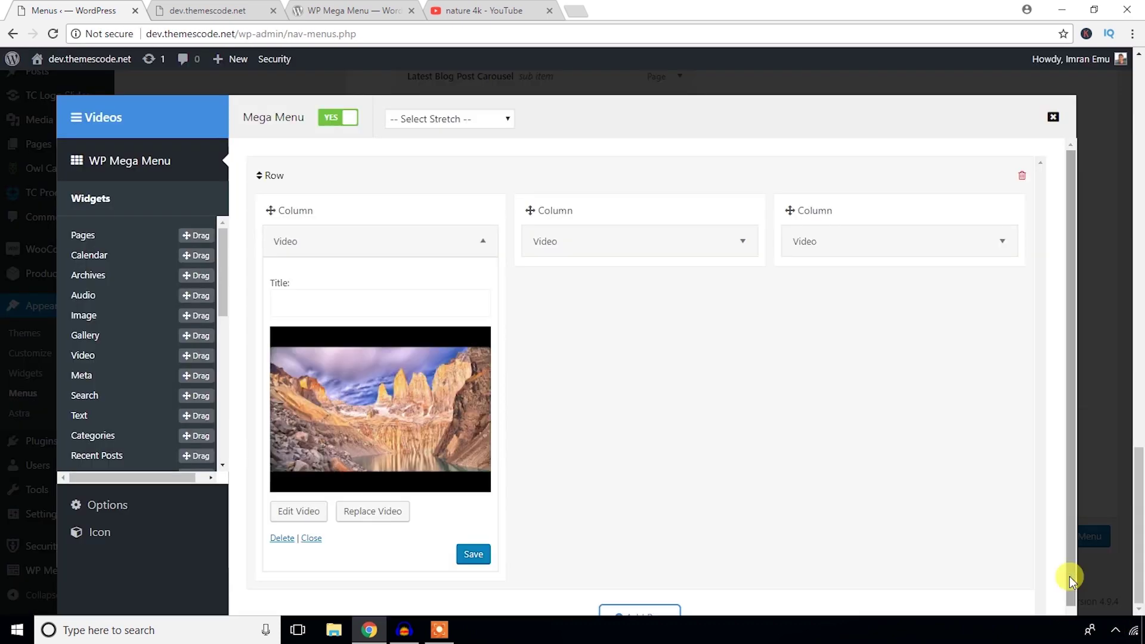
{"action": "left_click", "coordinate": [481, 556]}
Step: Copy the Enchantment Lakes video link from YouTube and embed it in the second Videos column
{"action": "left_click", "coordinate": [448, 7]}
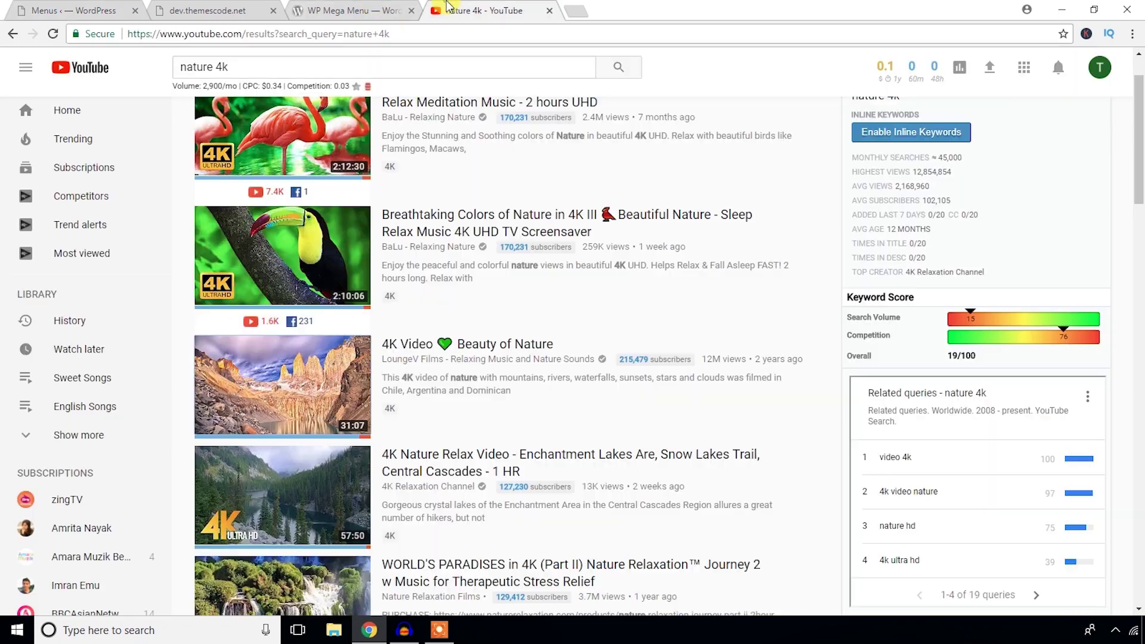
{"action": "scroll", "coordinate": [290, 337], "scroll_direction": "down", "scroll_amount": 2}
{"action": "right_click", "coordinate": [292, 361]}
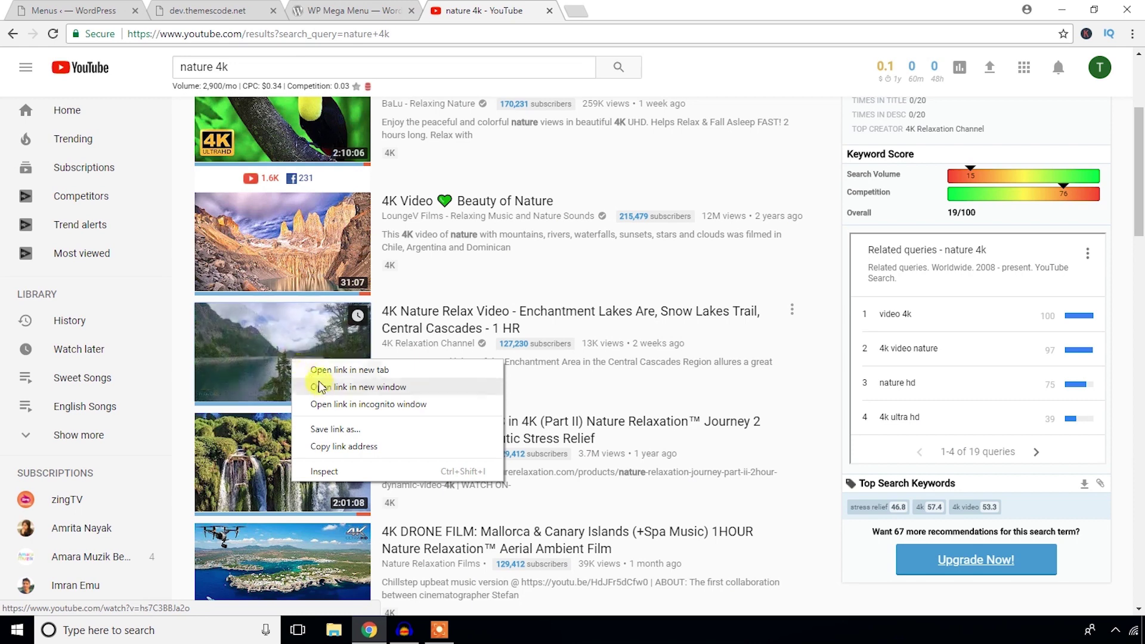
{"action": "left_click", "coordinate": [344, 448]}
{"action": "left_click", "coordinate": [104, 9]}
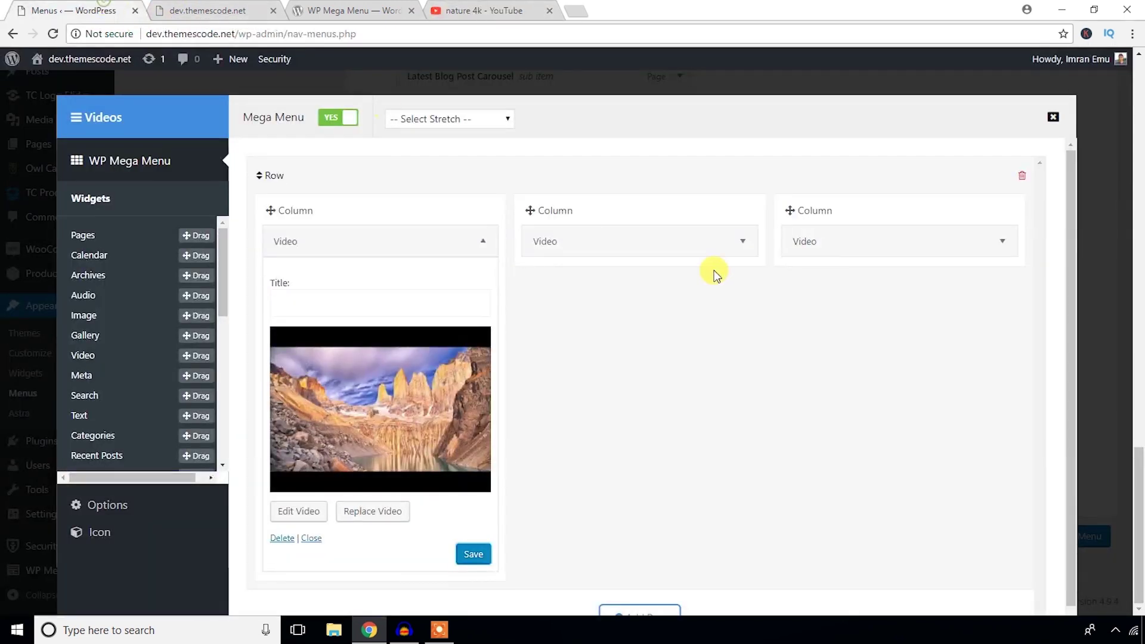
{"action": "left_click", "coordinate": [740, 241]}
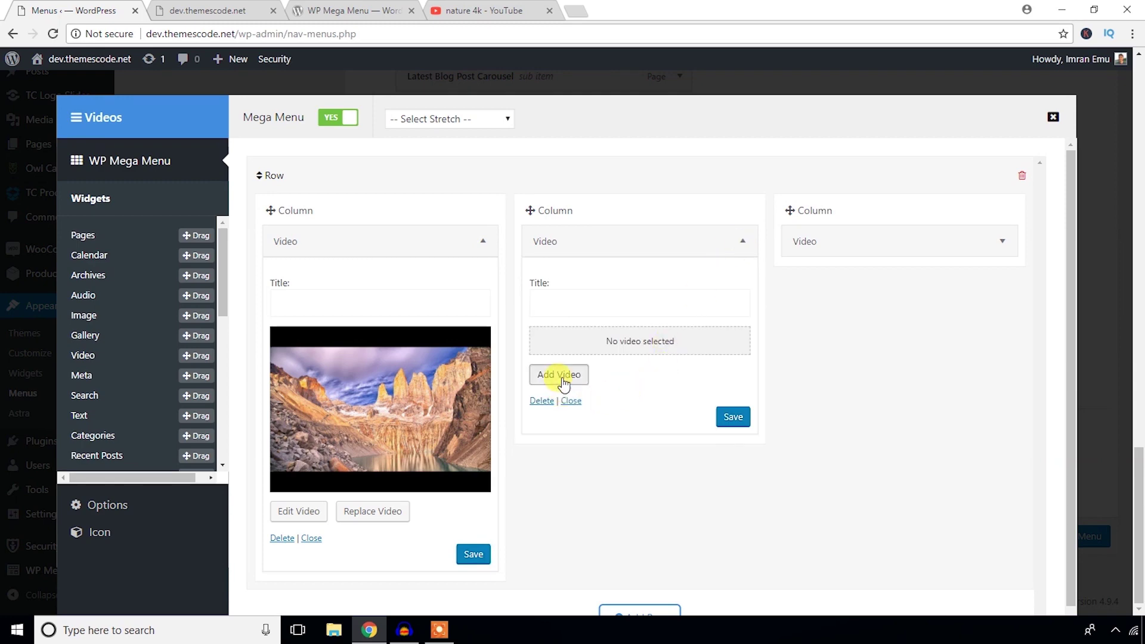
{"action": "left_click", "coordinate": [560, 376]}
{"action": "left_click", "coordinate": [103, 132]}
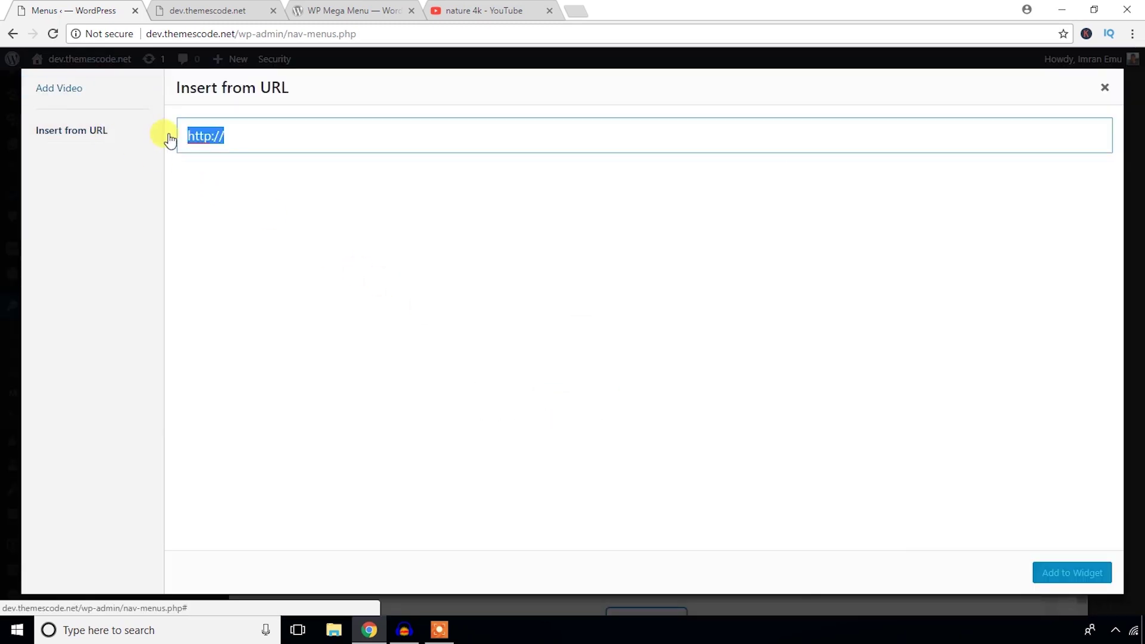
{"action": "key", "text": "ctrl+v"}
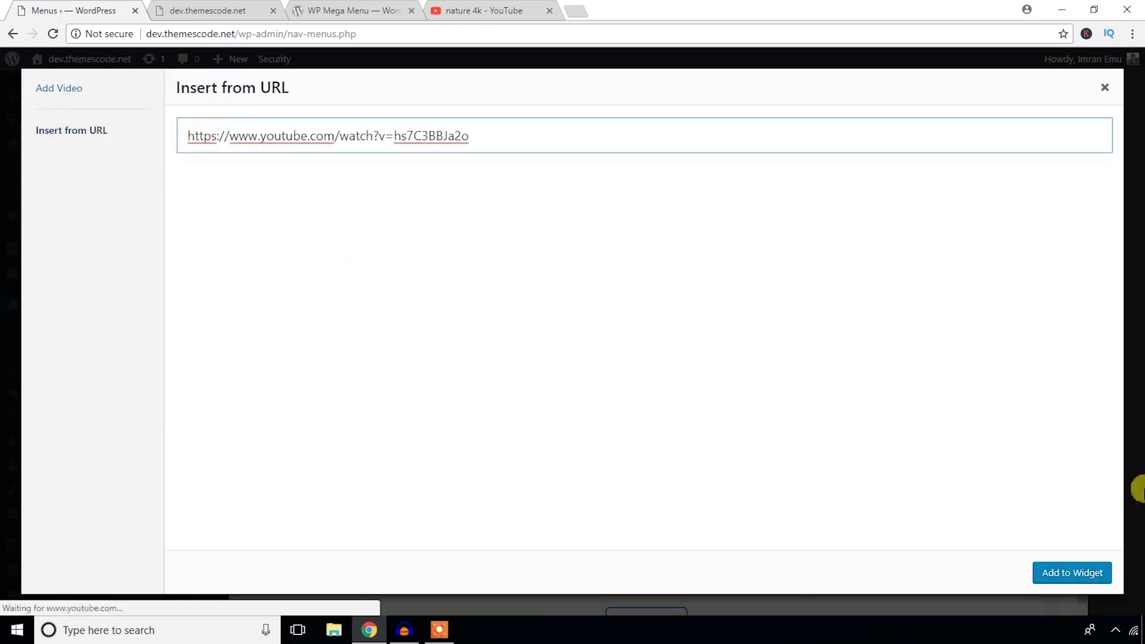
{"action": "left_click", "coordinate": [1066, 575]}
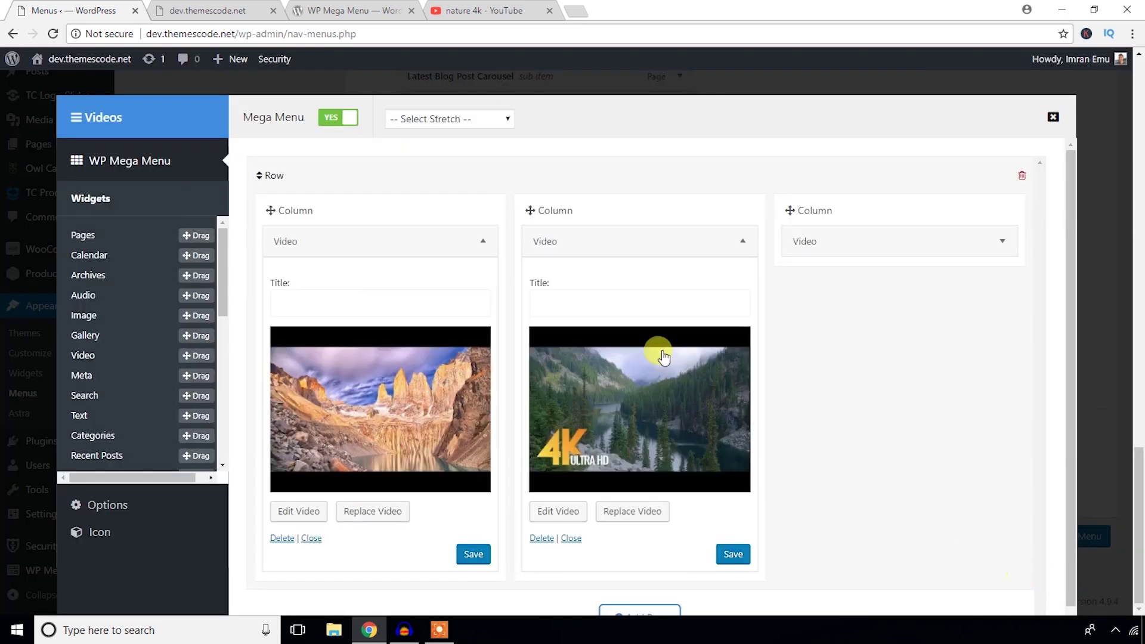
Step: Copy the 4K drone film's link from the YouTube results and return to the mega menu editor
{"action": "left_click", "coordinate": [451, 6]}
{"action": "scroll", "coordinate": [263, 358], "scroll_direction": "down", "scroll_amount": 5}
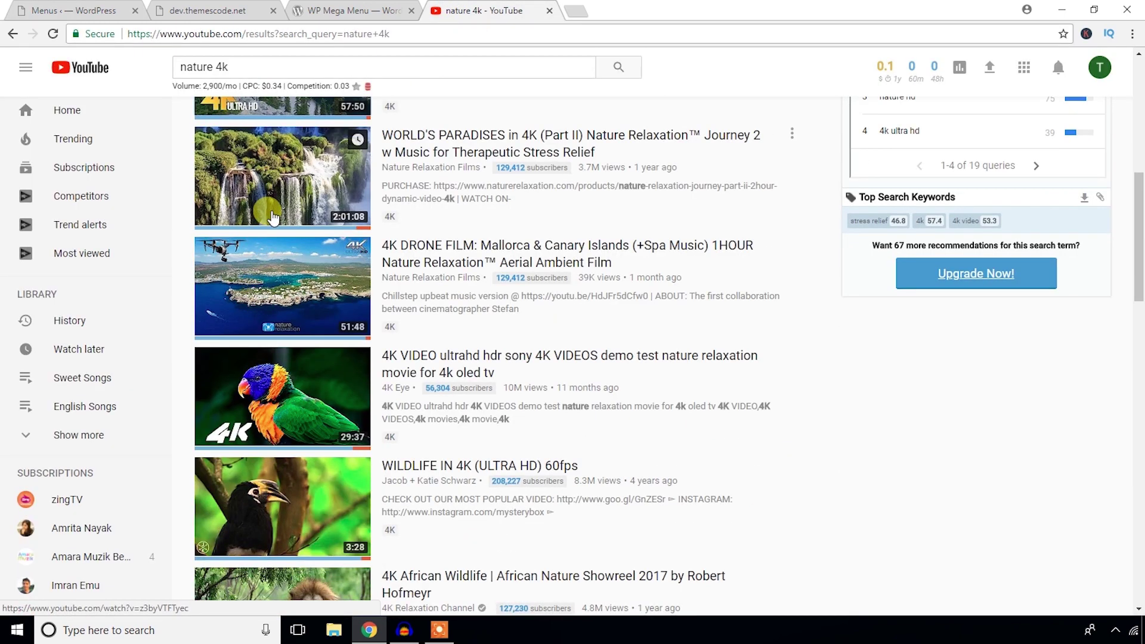
{"action": "right_click", "coordinate": [287, 283]}
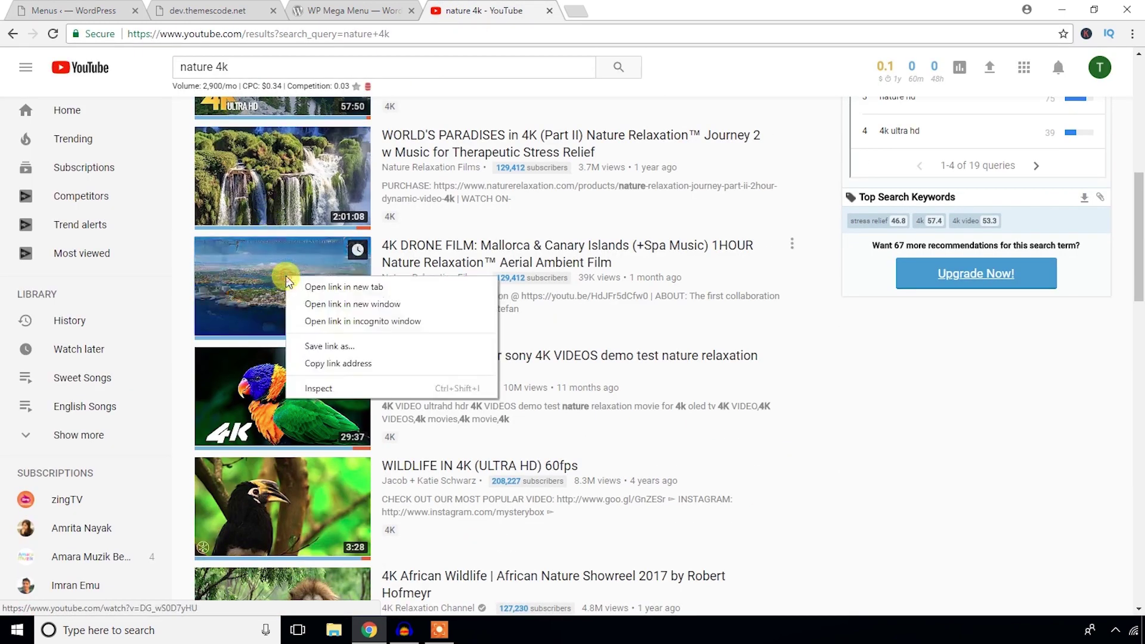
{"action": "left_click", "coordinate": [328, 364]}
{"action": "left_click", "coordinate": [78, 6]}
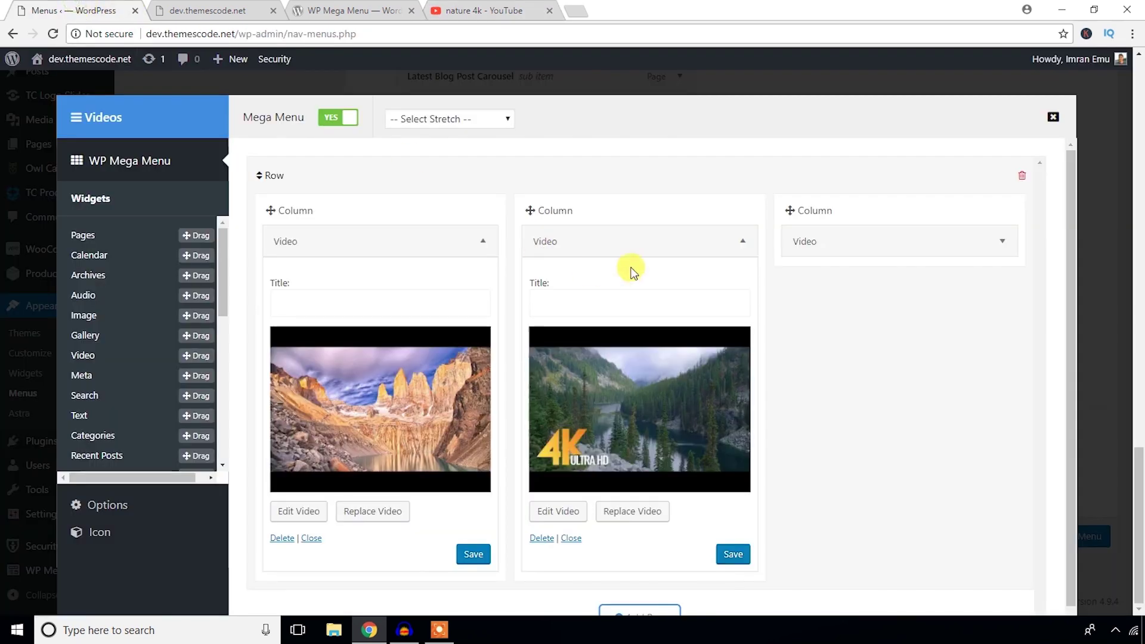
Step: Embed the drone film link in the third Videos column, then save the third and second video widgets
{"action": "left_click", "coordinate": [1002, 242]}
{"action": "left_click", "coordinate": [829, 380]}
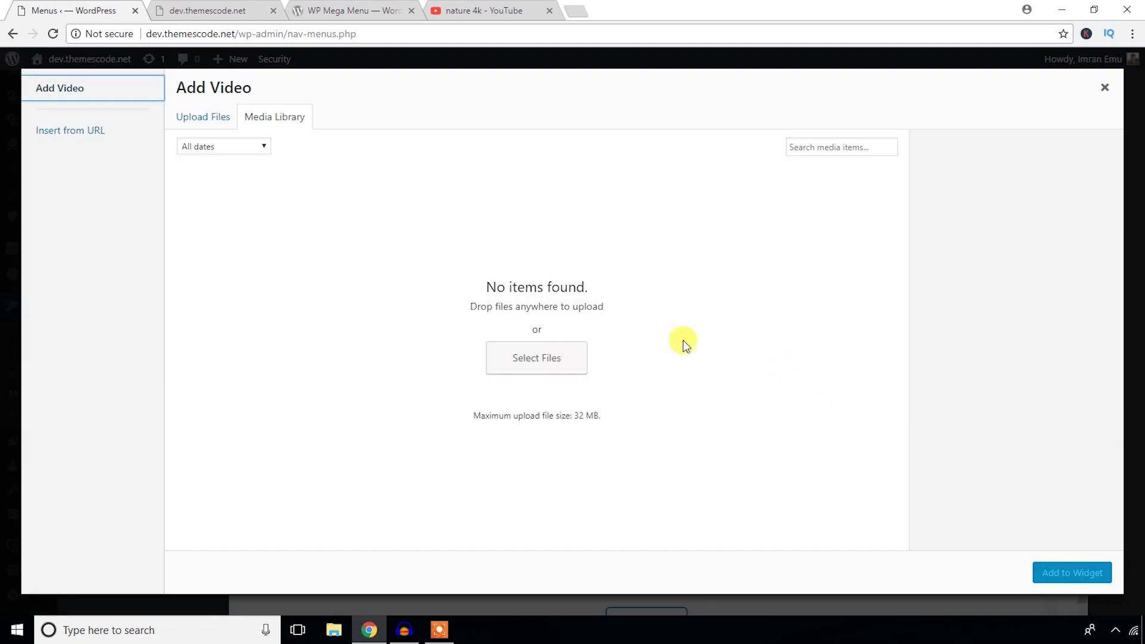
{"action": "left_click", "coordinate": [110, 127]}
{"action": "key", "text": "ctrl+v"}
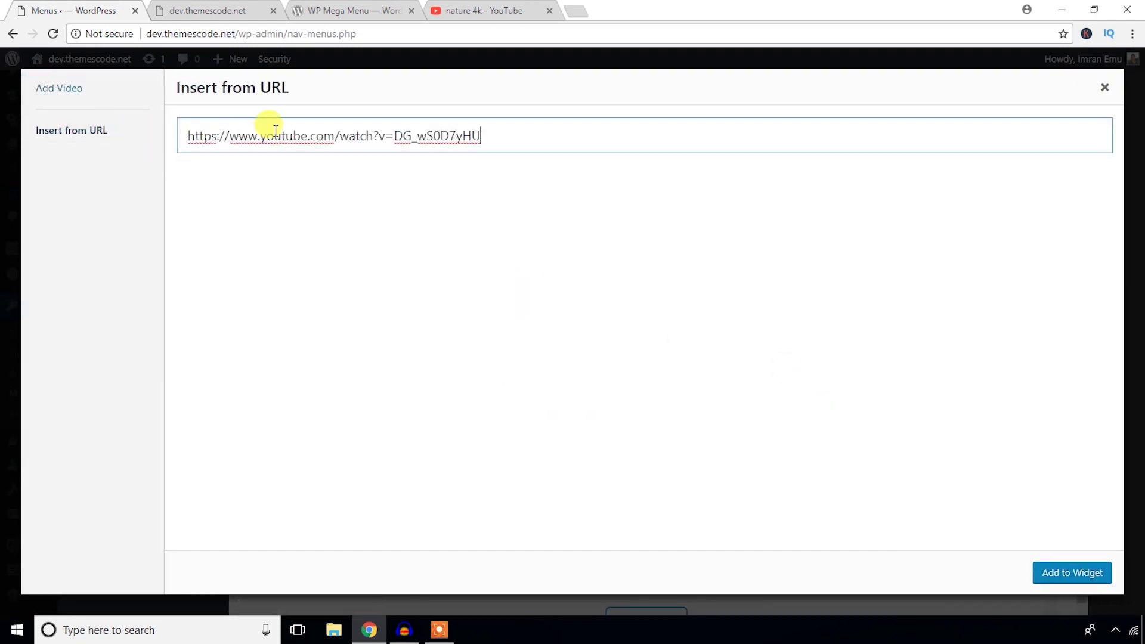
{"action": "left_click", "coordinate": [1072, 573]}
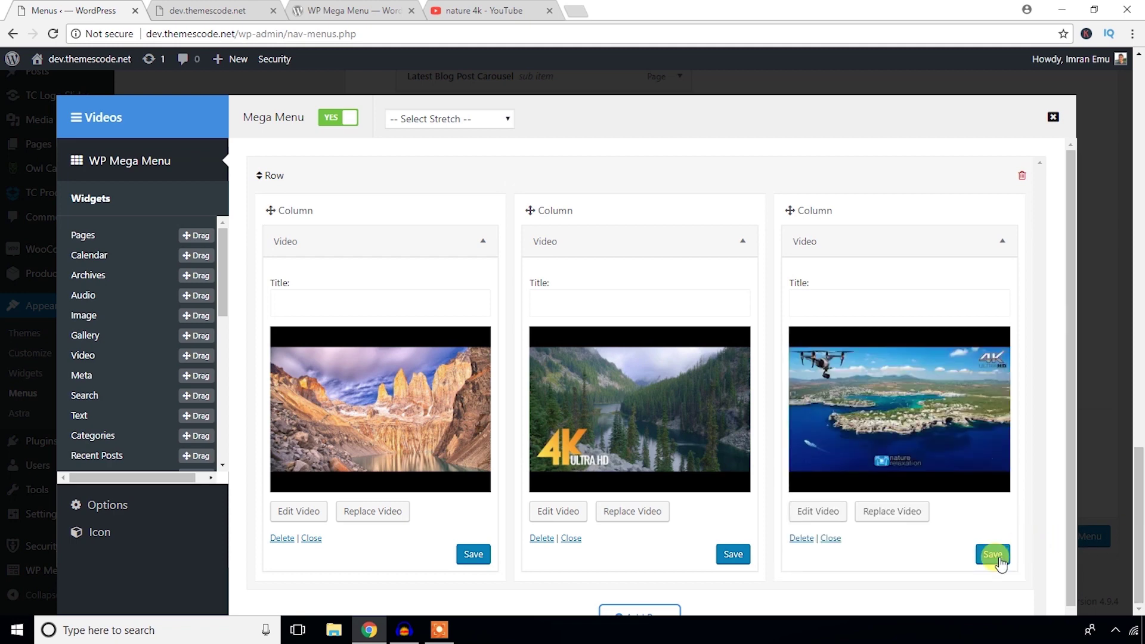
{"action": "left_click", "coordinate": [994, 557]}
{"action": "left_click", "coordinate": [735, 556]}
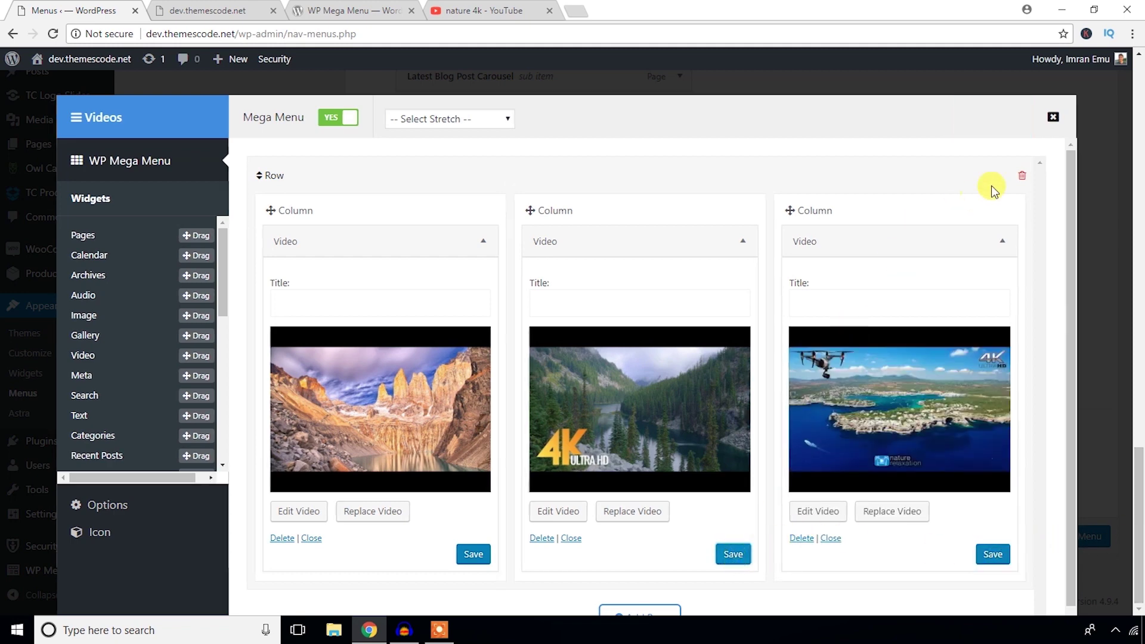
Step: Reload the live site, preview the VIDEOS and GALLERY mega menus, then go to the admin Dashboard
{"action": "left_click", "coordinate": [262, 7]}
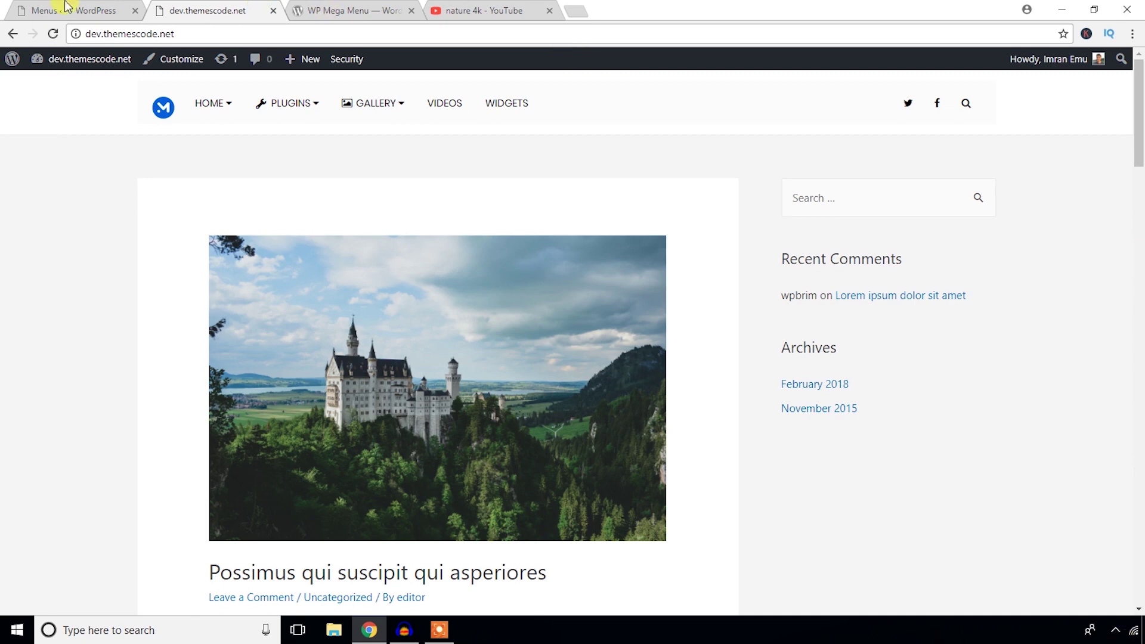
{"action": "left_click", "coordinate": [52, 36]}
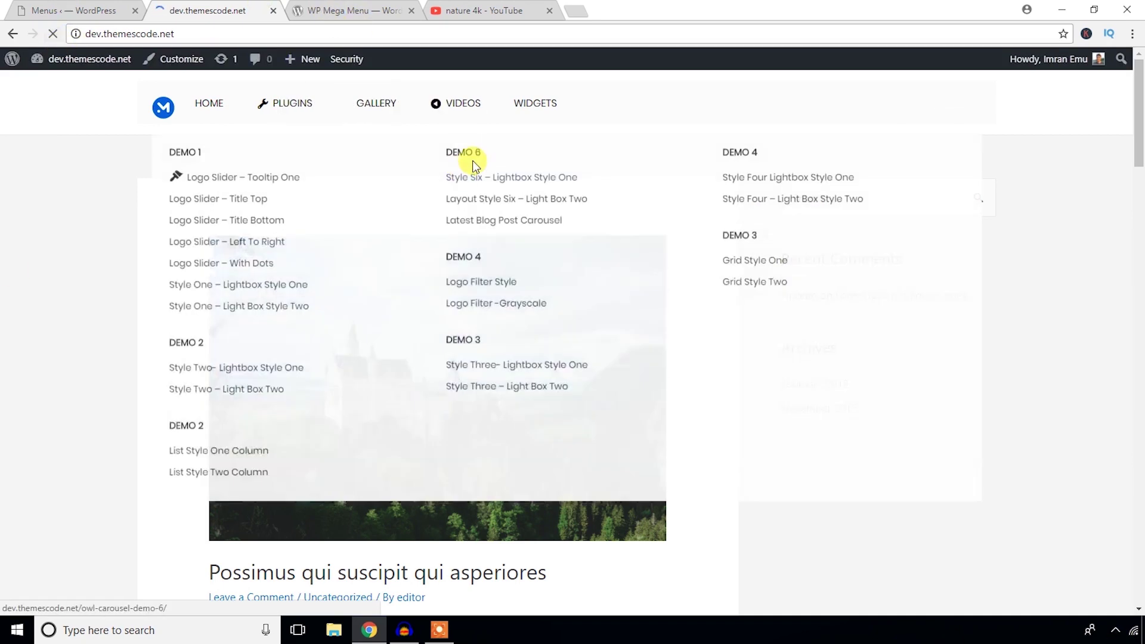
{"action": "mouse_move", "coordinate": [459, 114]}
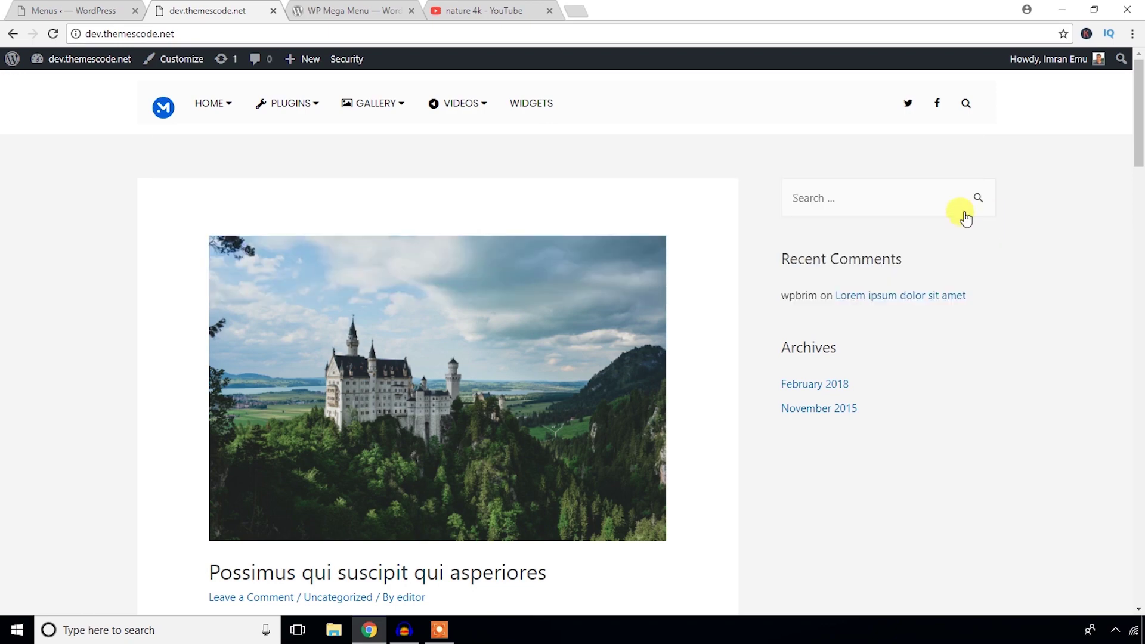
{"action": "mouse_move", "coordinate": [377, 113]}
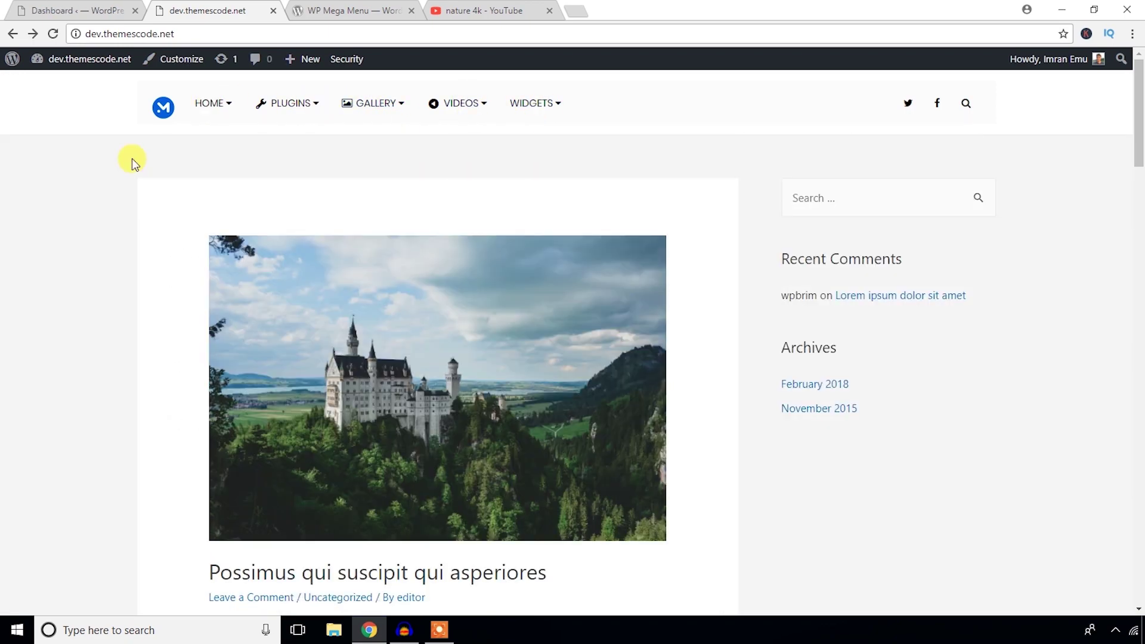
{"action": "left_click", "coordinate": [99, 9]}
Step: Open the WP Mega Menu settings page, keeping File System as the CSS output location
{"action": "scroll", "coordinate": [60, 417], "scroll_direction": "down", "scroll_amount": 3}
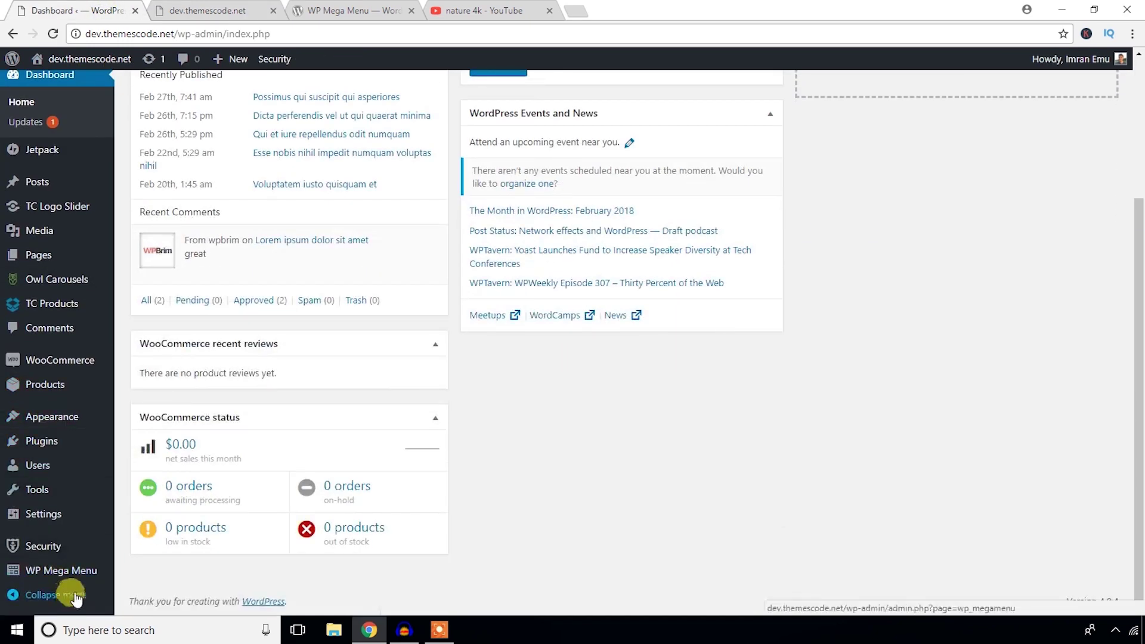
{"action": "mouse_move", "coordinate": [71, 574]}
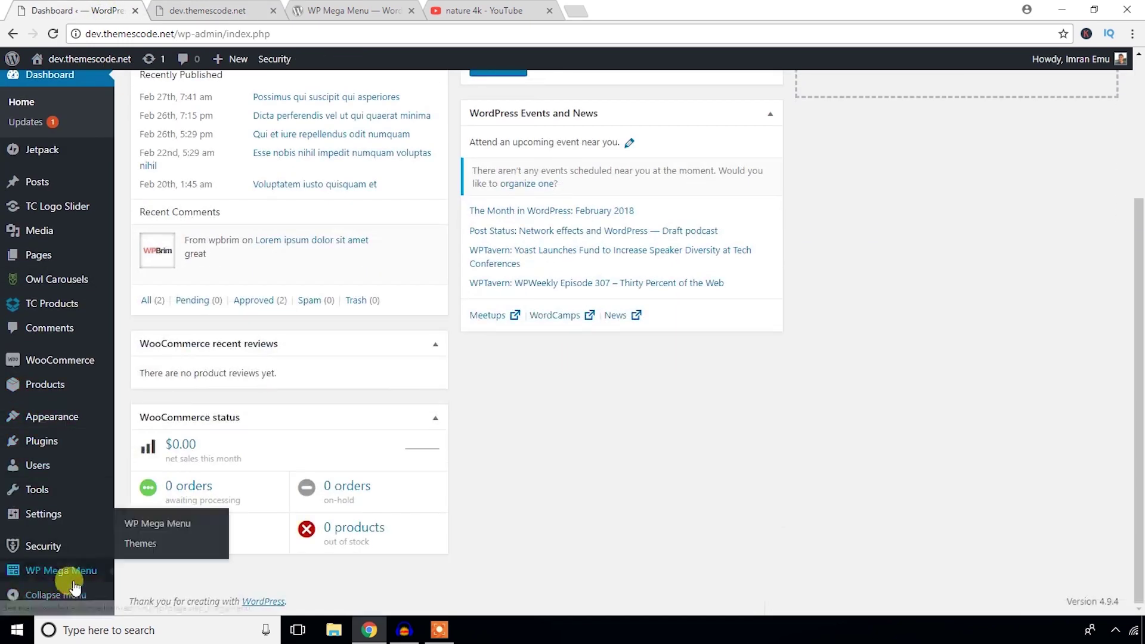
{"action": "left_click", "coordinate": [160, 525]}
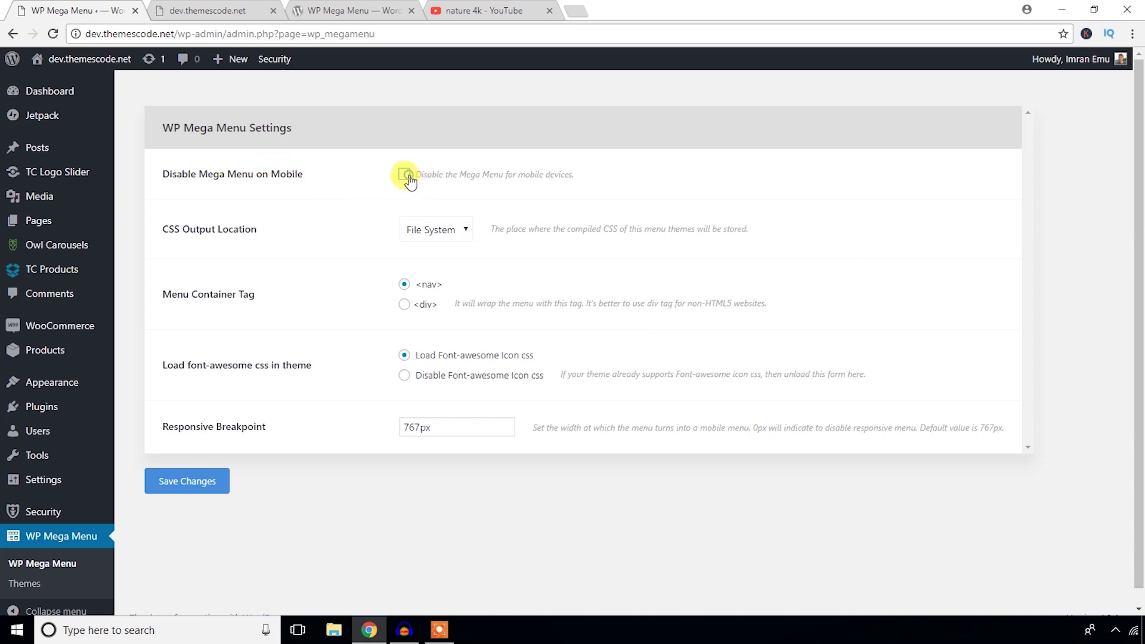
{"action": "left_click", "coordinate": [433, 237]}
{"action": "left_click", "coordinate": [433, 239]}
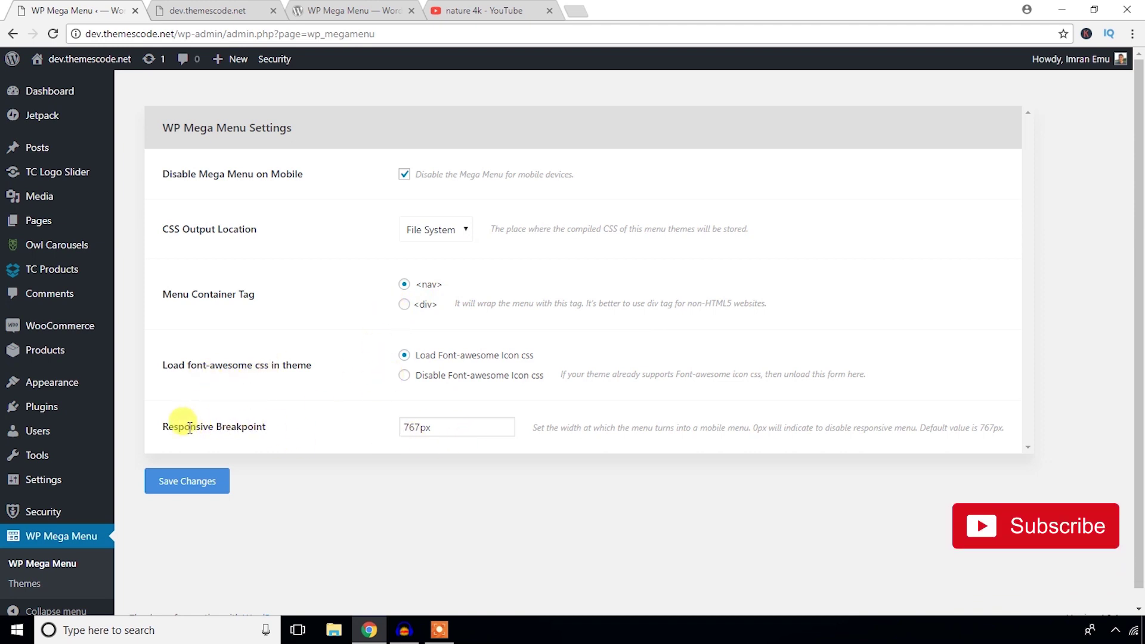
Step: Save the settings with the 767px responsive breakpoint, then go to the mega menu Themes list
{"action": "left_click_drag", "start_coordinate": [167, 424], "coordinate": [266, 425]}
{"action": "double_click", "coordinate": [441, 421]}
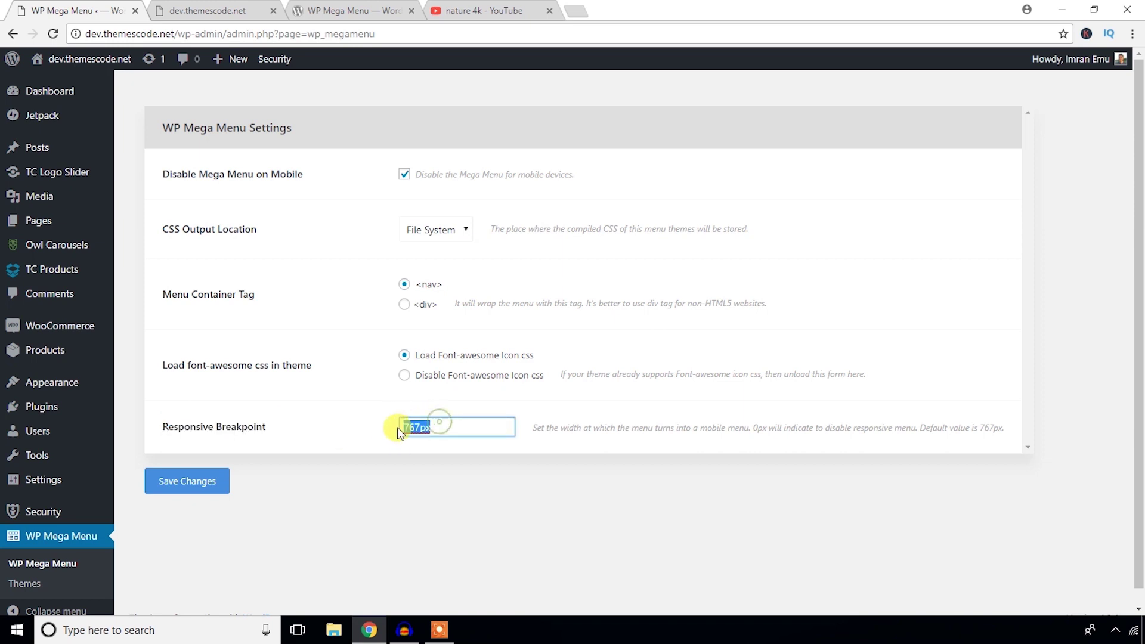
{"action": "left_click", "coordinate": [302, 426]}
{"action": "left_click", "coordinate": [203, 486]}
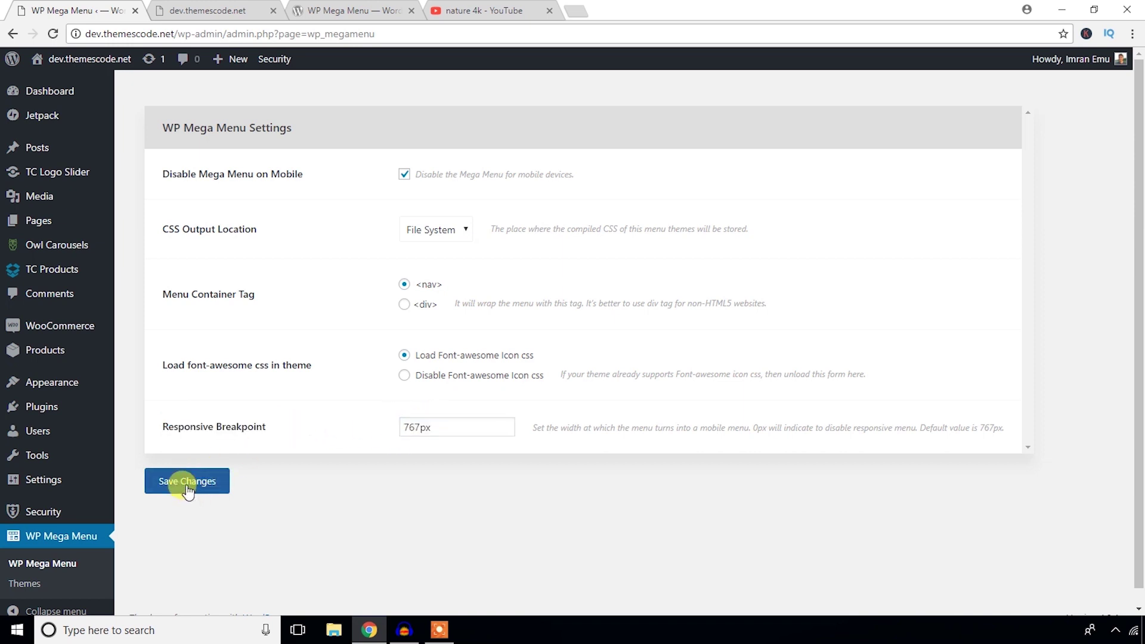
{"action": "left_click", "coordinate": [188, 483]}
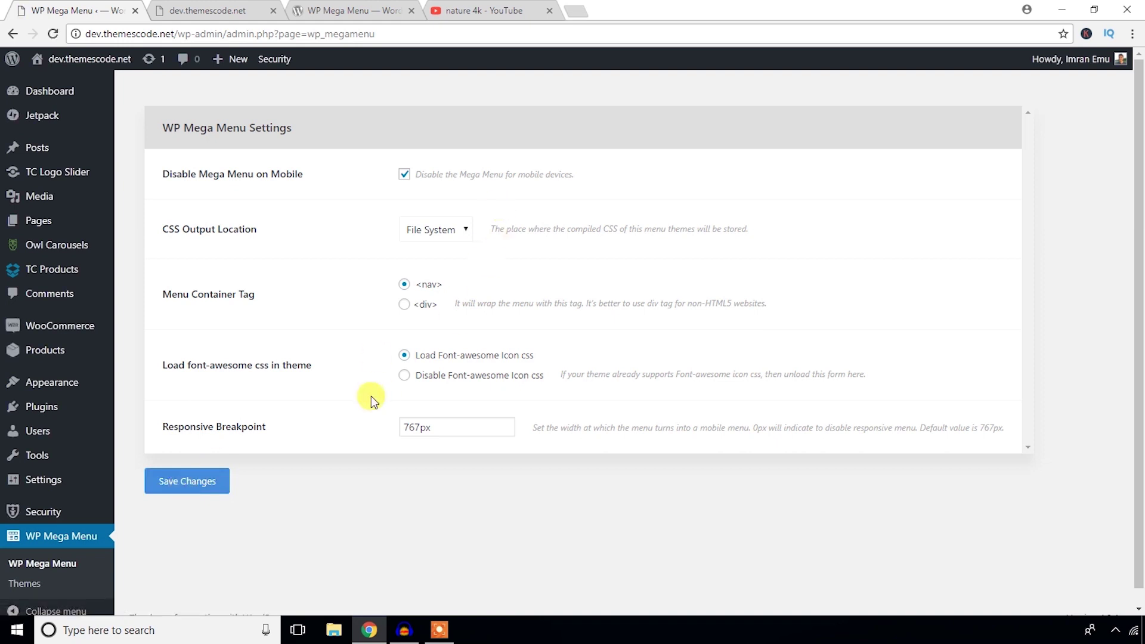
{"action": "scroll", "coordinate": [115, 488], "scroll_direction": "down", "scroll_amount": 1}
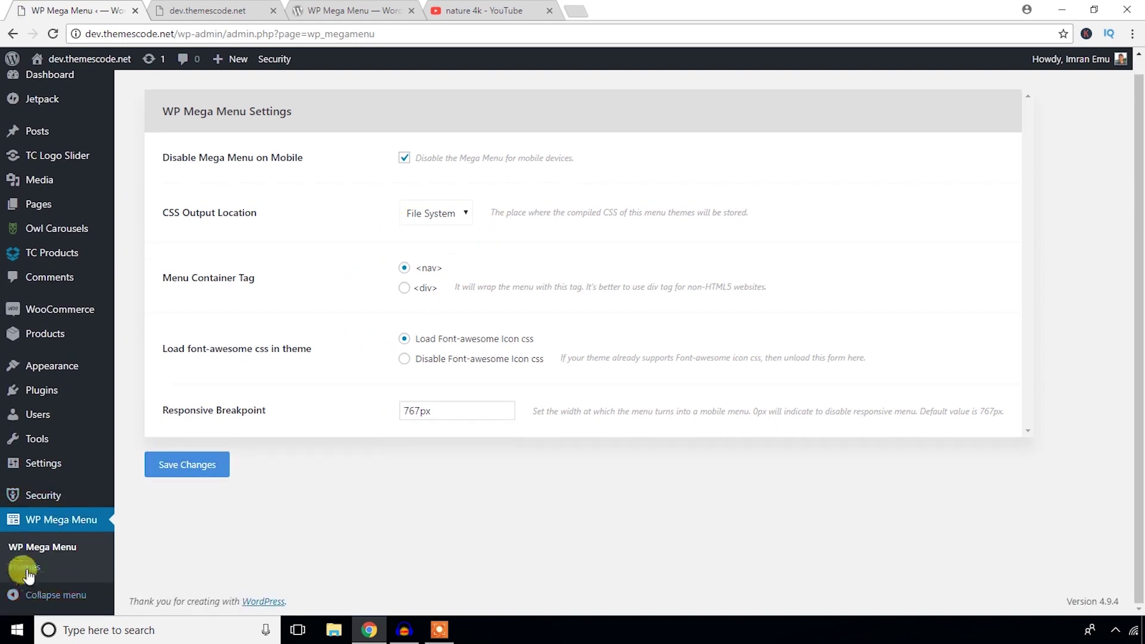
{"action": "left_click", "coordinate": [24, 569]}
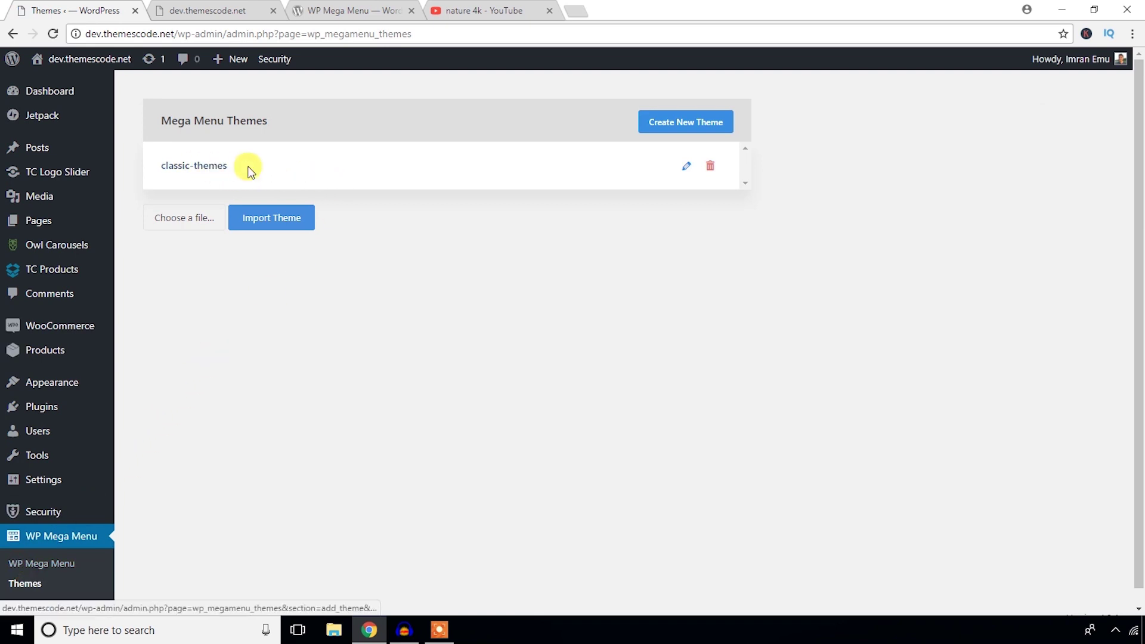
Step: Create a theme titled 'My Theme' with sticky menu and search bar enabled, and save it
{"action": "left_click", "coordinate": [696, 124]}
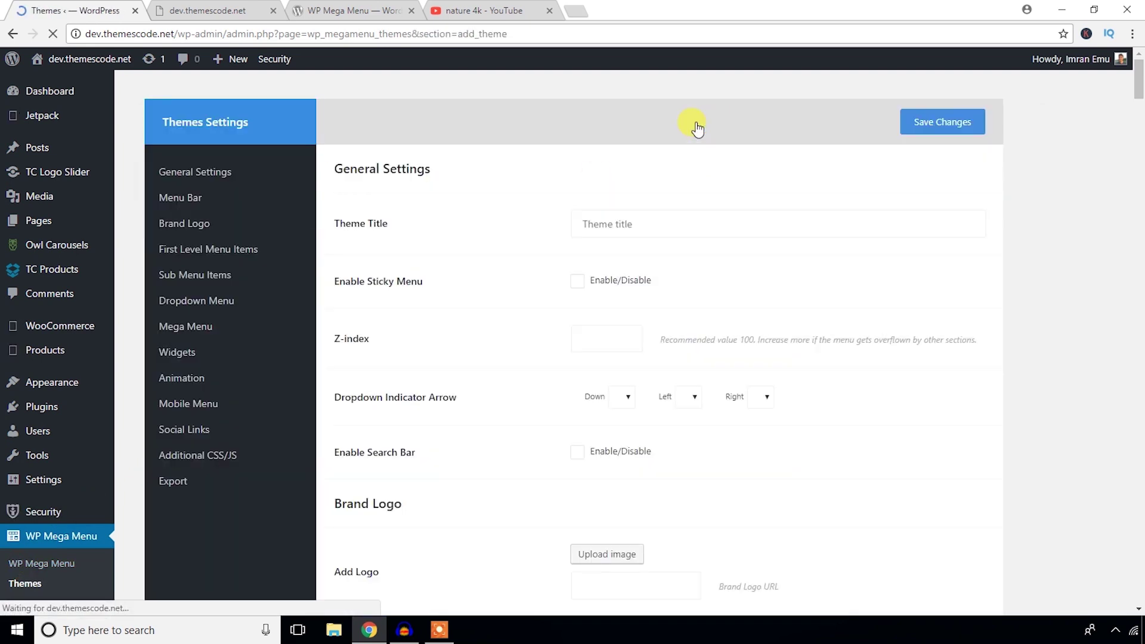
{"action": "left_click", "coordinate": [640, 219]}
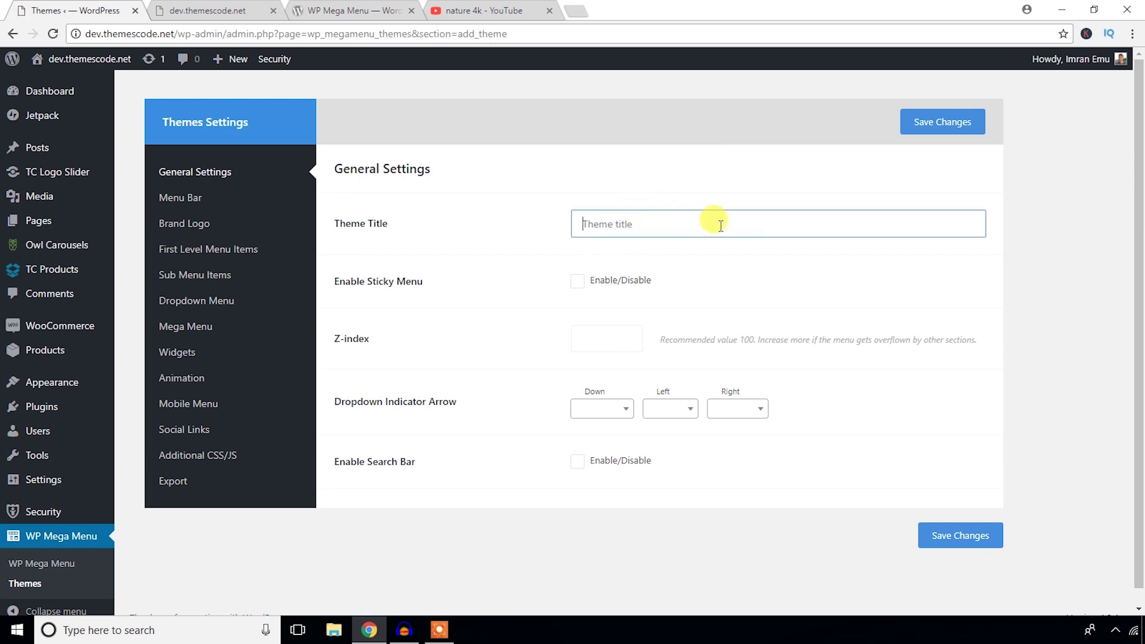
{"action": "type", "text": "My Theme"}
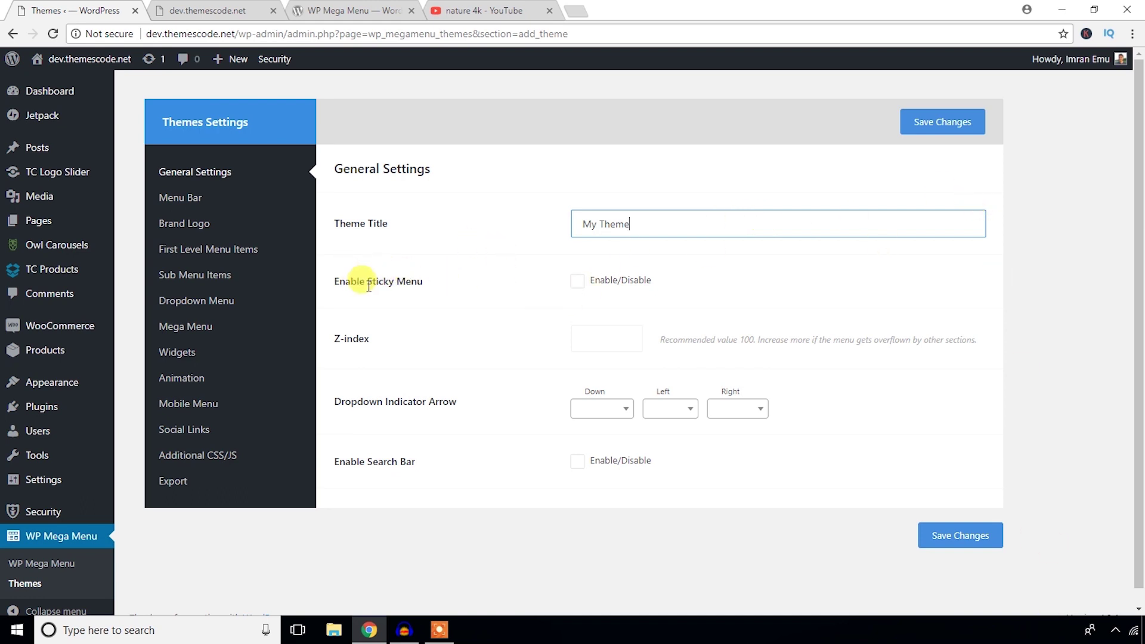
{"action": "left_click", "coordinate": [577, 281]}
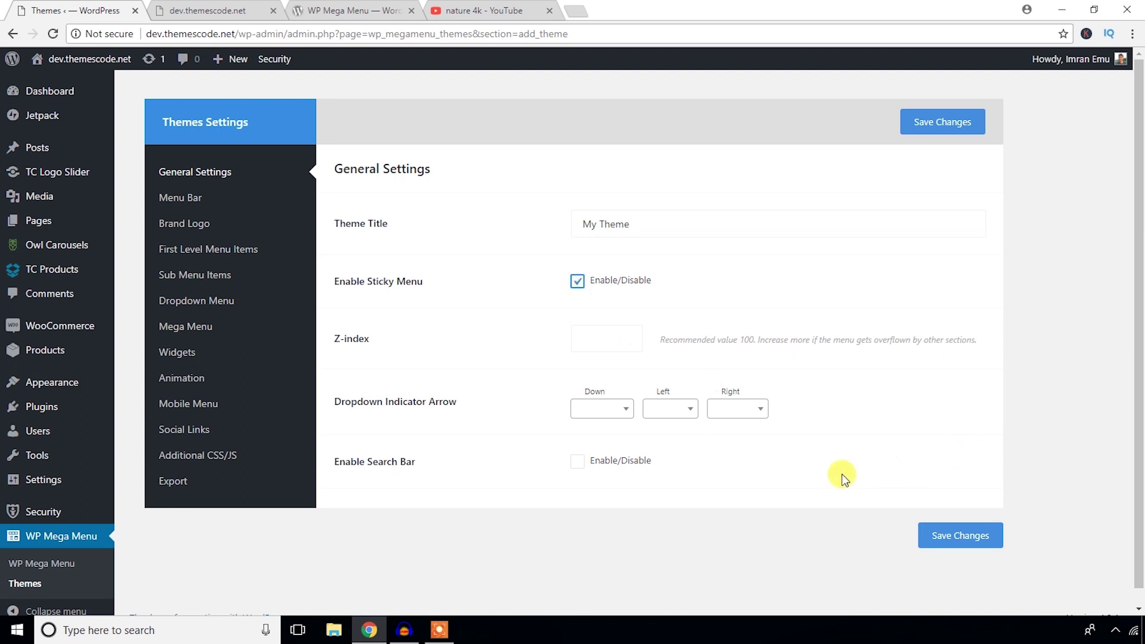
{"action": "left_click", "coordinate": [626, 411]}
{"action": "left_click", "coordinate": [624, 411]}
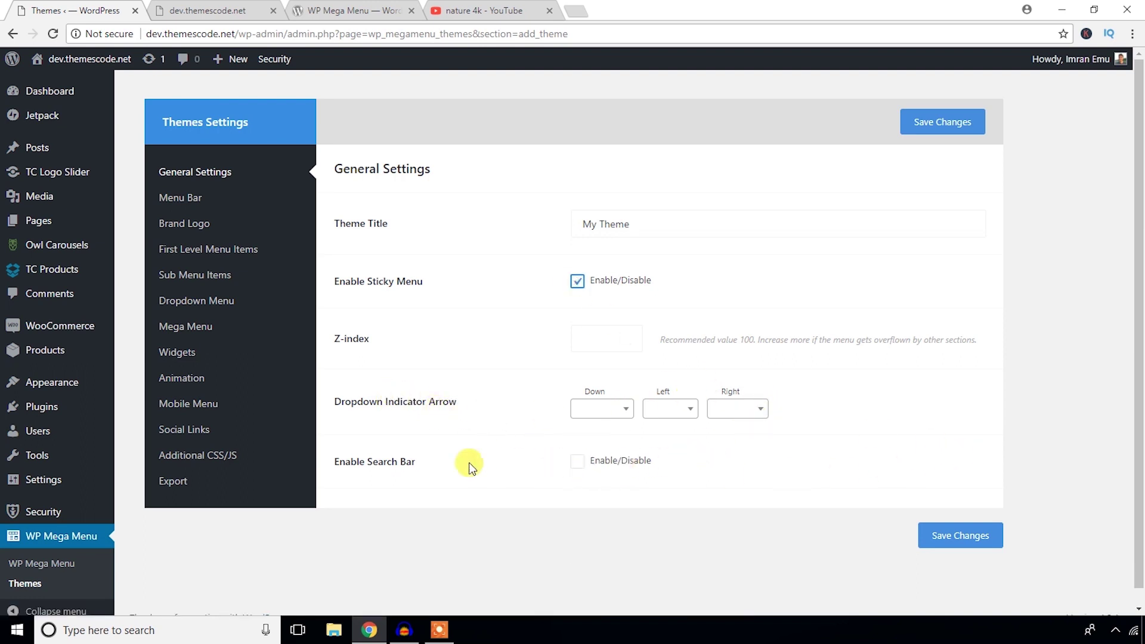
{"action": "left_click", "coordinate": [578, 463]}
{"action": "left_click", "coordinate": [960, 538]}
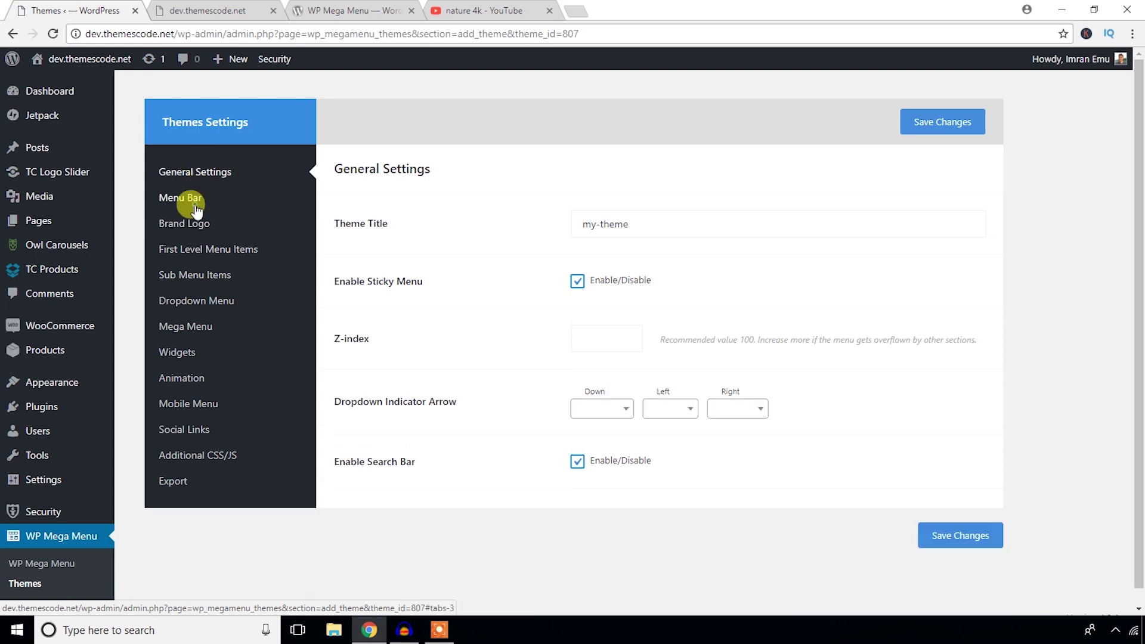
Step: Review the theme's Menu Bar, Brand Logo and First Level Menu Items settings
{"action": "left_click", "coordinate": [195, 207]}
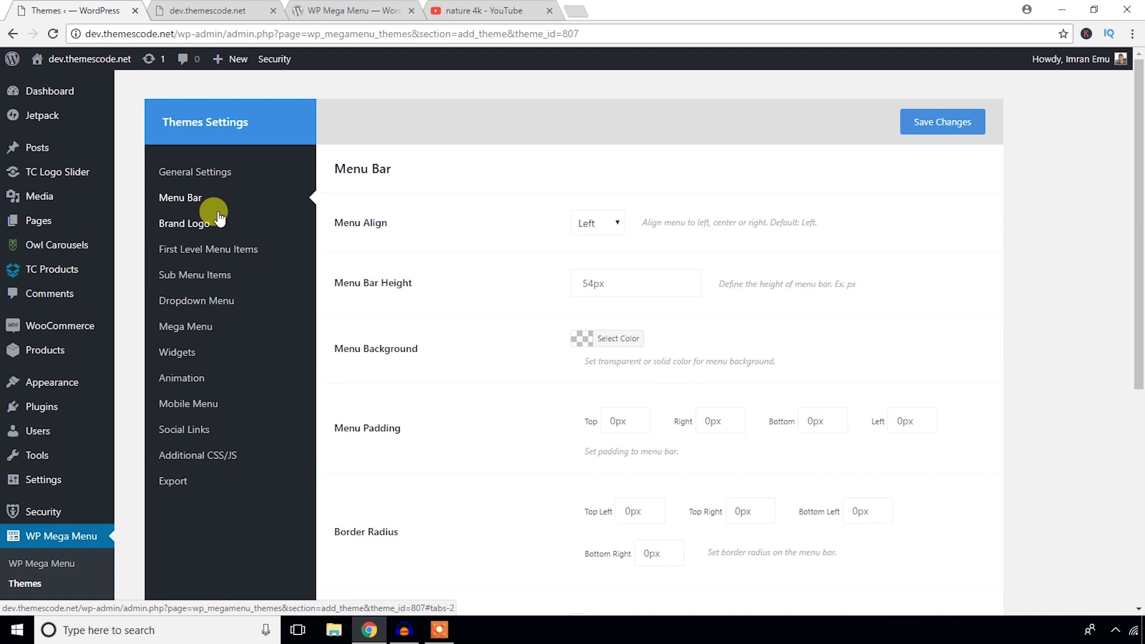
{"action": "left_click", "coordinate": [180, 222]}
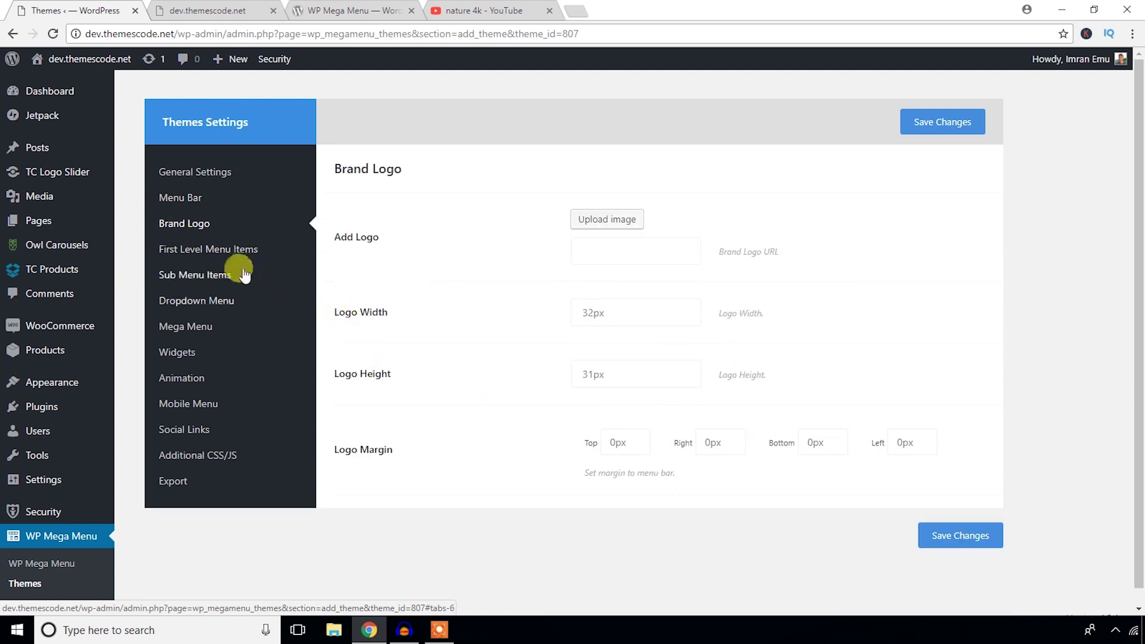
{"action": "left_click", "coordinate": [205, 249]}
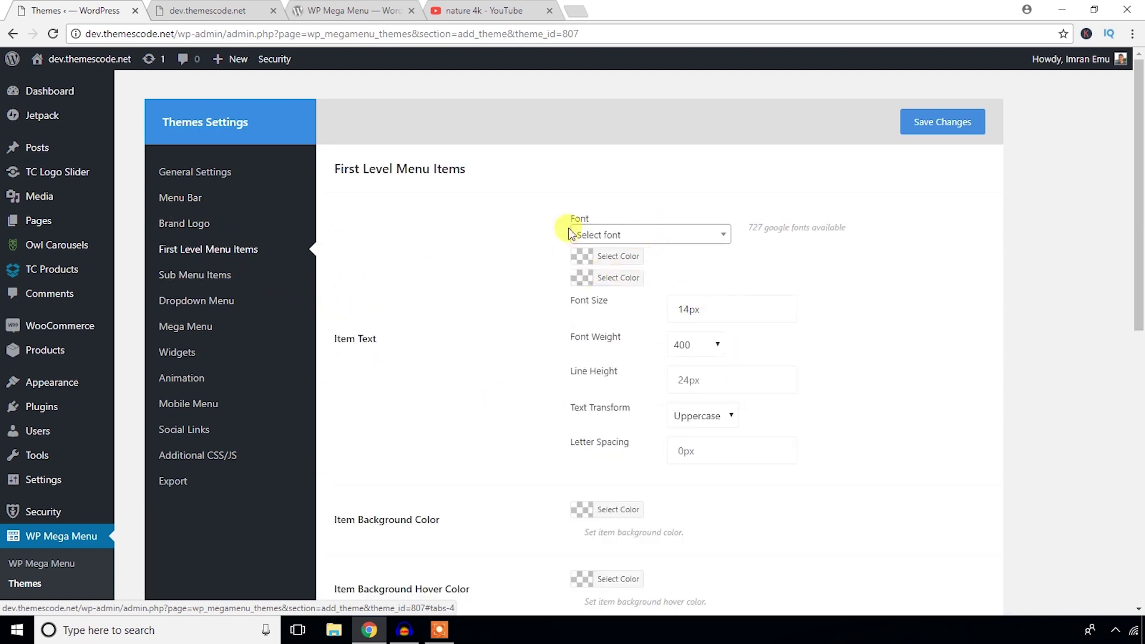
{"action": "scroll", "coordinate": [312, 471], "scroll_direction": "down", "scroll_amount": 2}
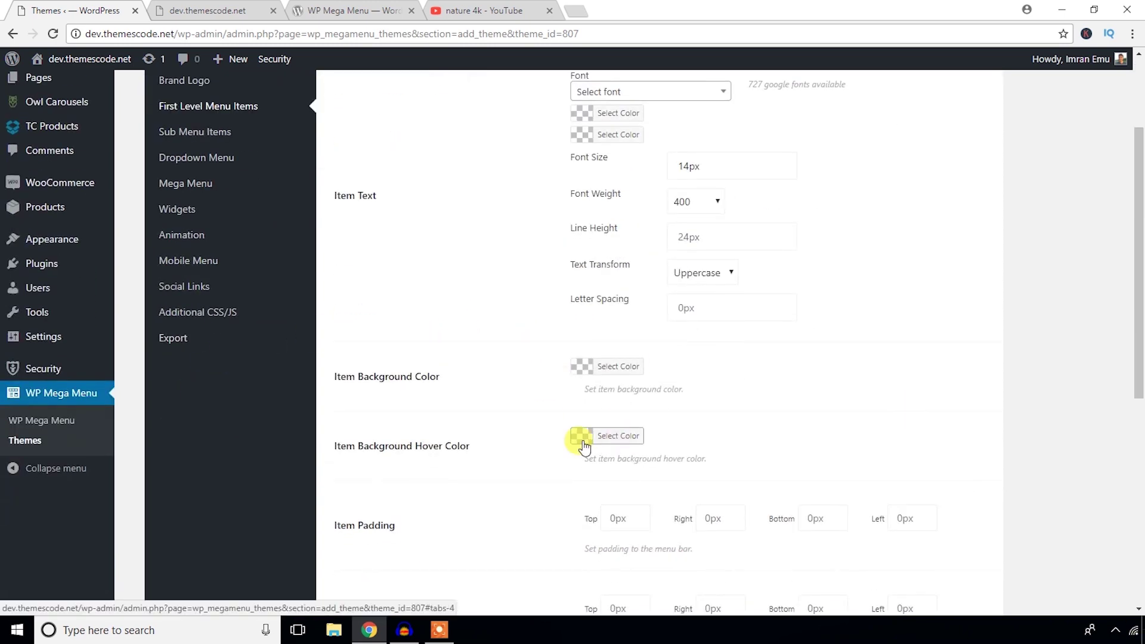
{"action": "scroll", "coordinate": [407, 479], "scroll_direction": "down", "scroll_amount": 3}
{"action": "scroll", "coordinate": [583, 414], "scroll_direction": "down", "scroll_amount": 3}
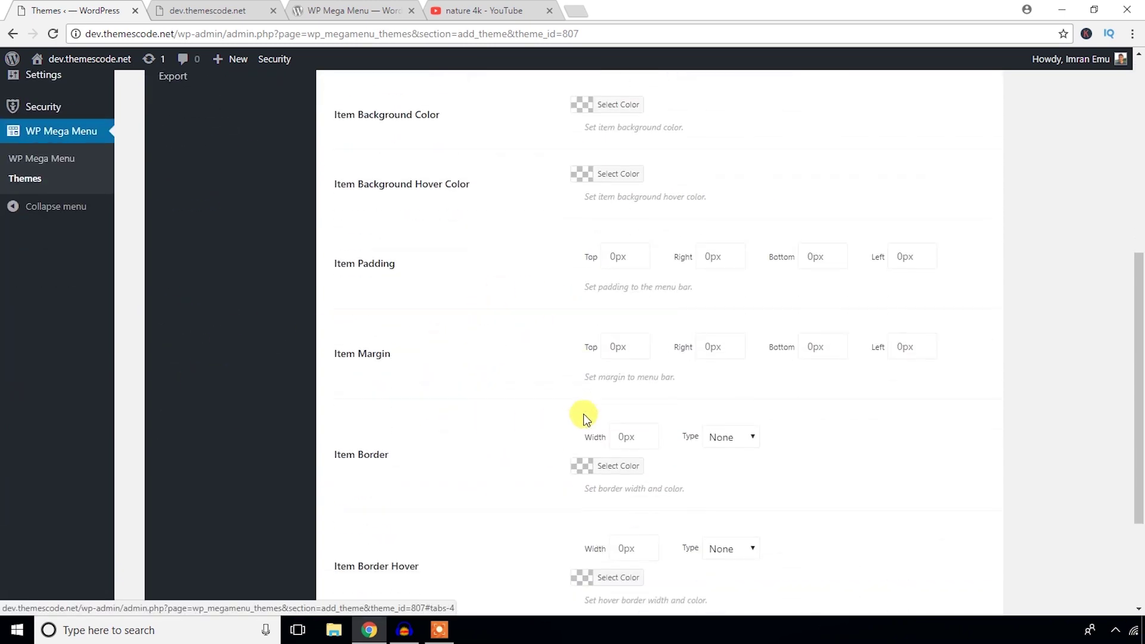
{"action": "scroll", "coordinate": [476, 430], "scroll_direction": "up", "scroll_amount": 5}
{"action": "scroll", "coordinate": [476, 430], "scroll_direction": "down", "scroll_amount": 4}
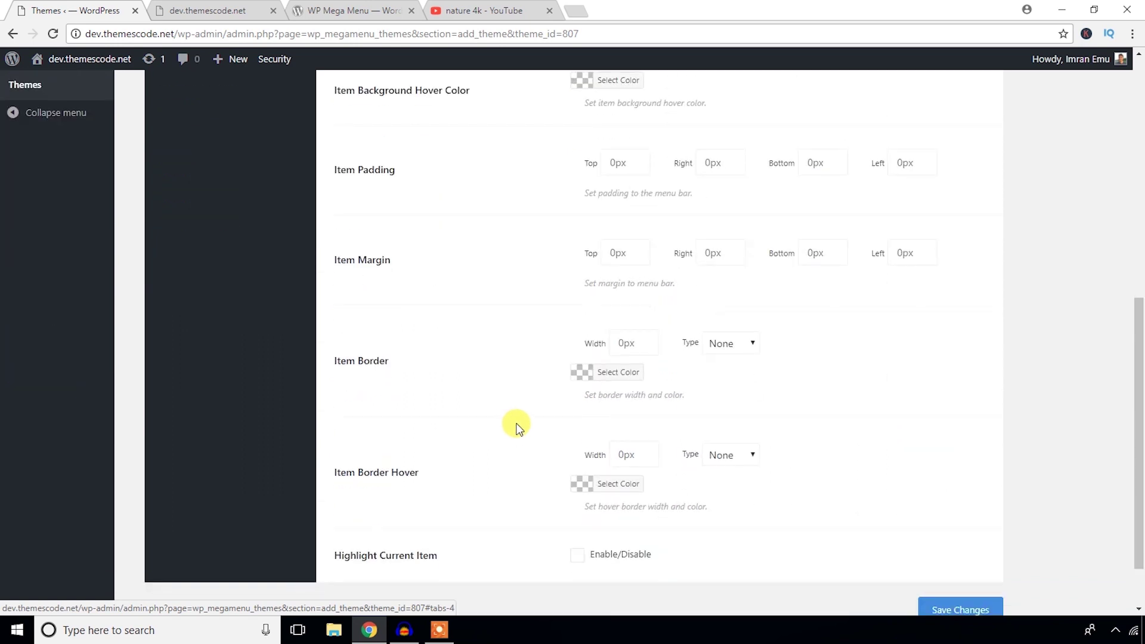
{"action": "scroll", "coordinate": [516, 427], "scroll_direction": "down", "scroll_amount": 1}
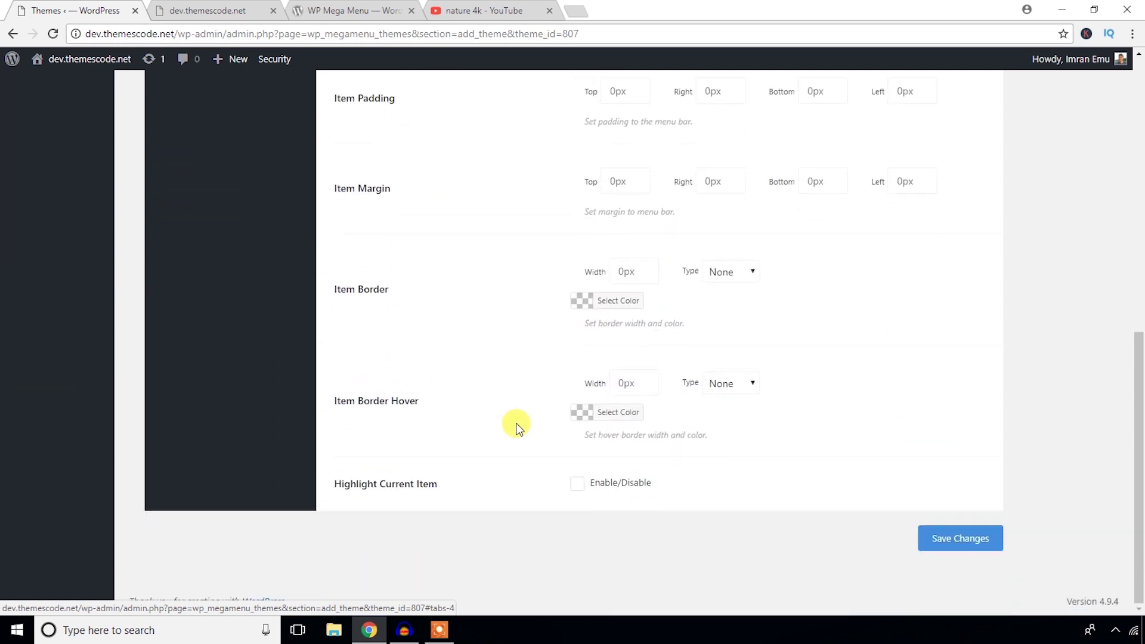
{"action": "scroll", "coordinate": [517, 427], "scroll_direction": "up", "scroll_amount": 10}
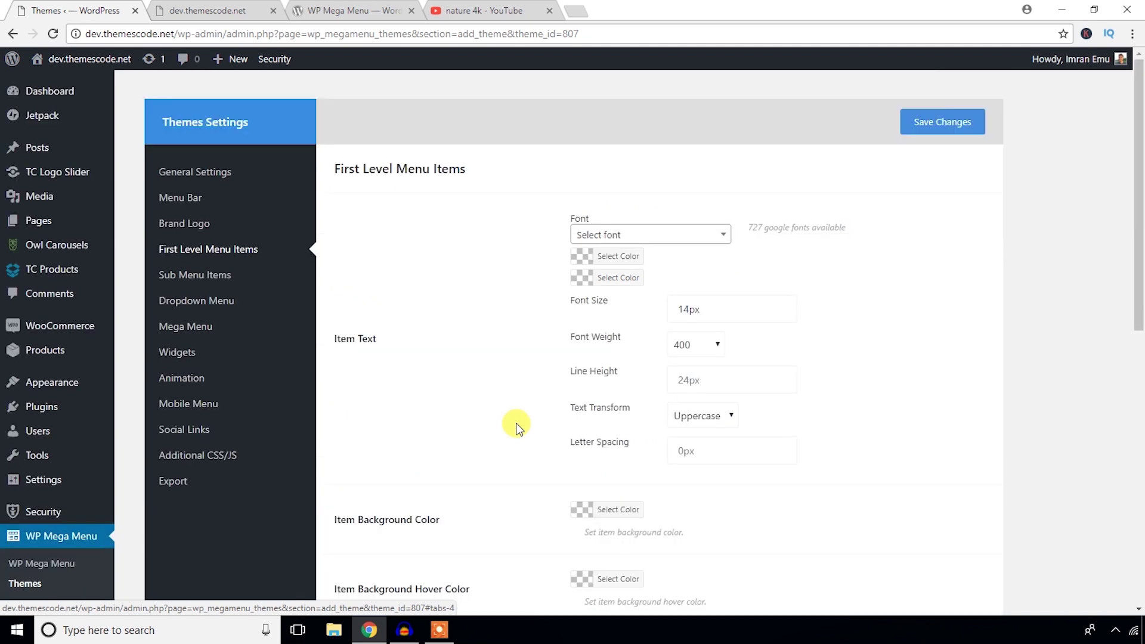
Step: Check the Dropdown Menu, Mega Menu, Widgets and Animation settings (animation None), then save
{"action": "left_click", "coordinate": [214, 305]}
{"action": "left_click", "coordinate": [179, 328]}
{"action": "left_click", "coordinate": [173, 352]}
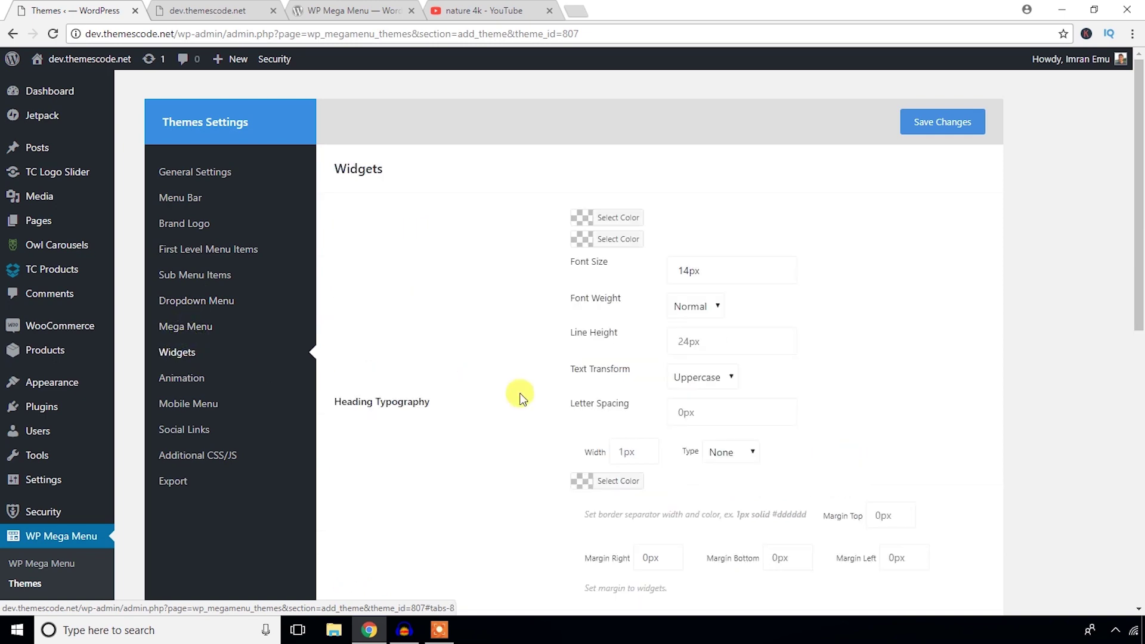
{"action": "scroll", "coordinate": [289, 326], "scroll_direction": "down", "scroll_amount": 6}
{"action": "scroll", "coordinate": [167, 267], "scroll_direction": "up", "scroll_amount": 5}
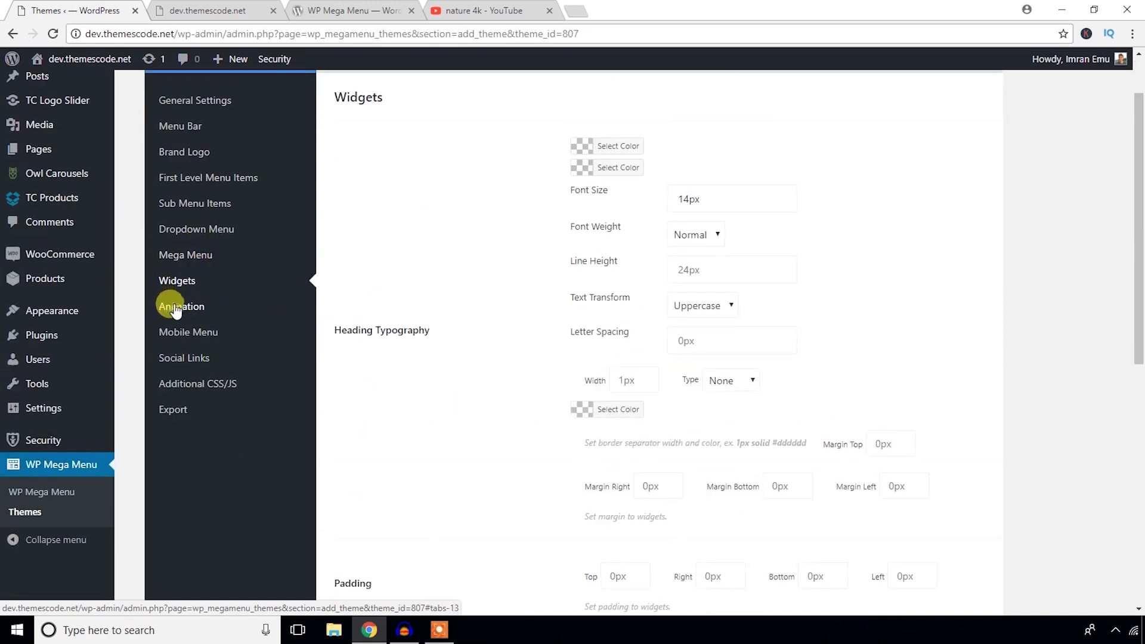
{"action": "left_click", "coordinate": [175, 307]}
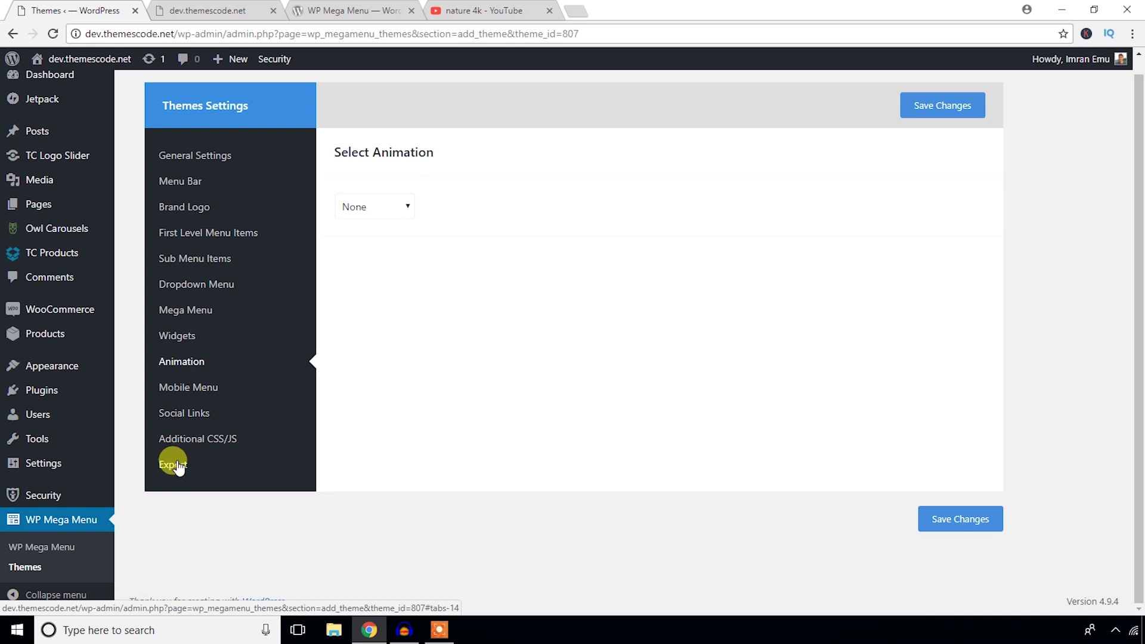
{"action": "scroll", "coordinate": [477, 221], "scroll_direction": "up", "scroll_amount": 1}
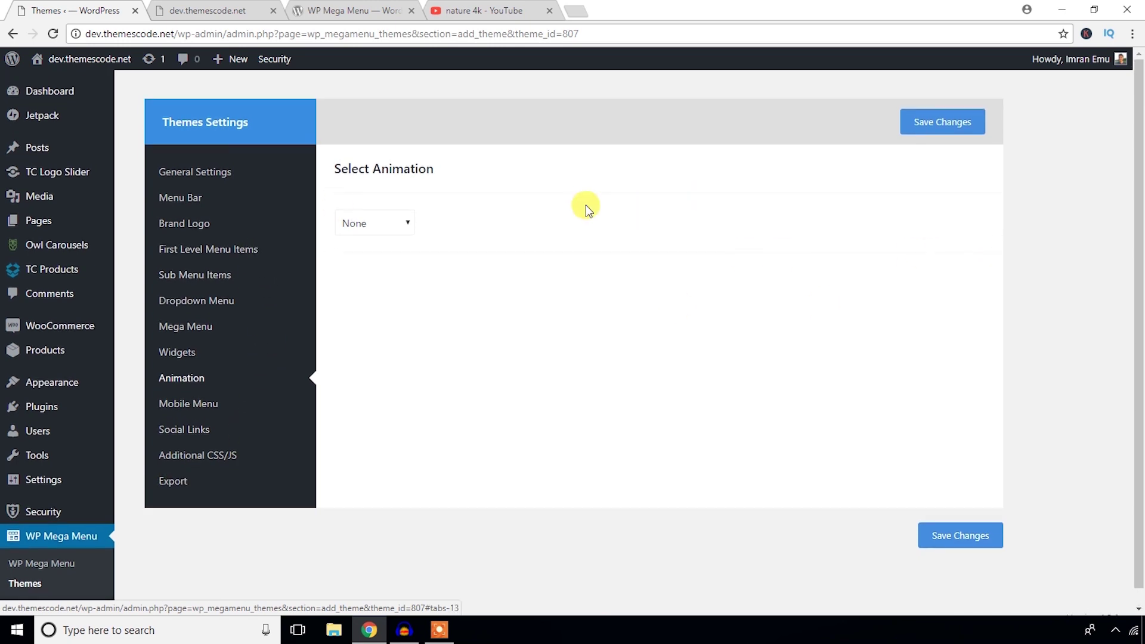
{"action": "left_click", "coordinate": [952, 128]}
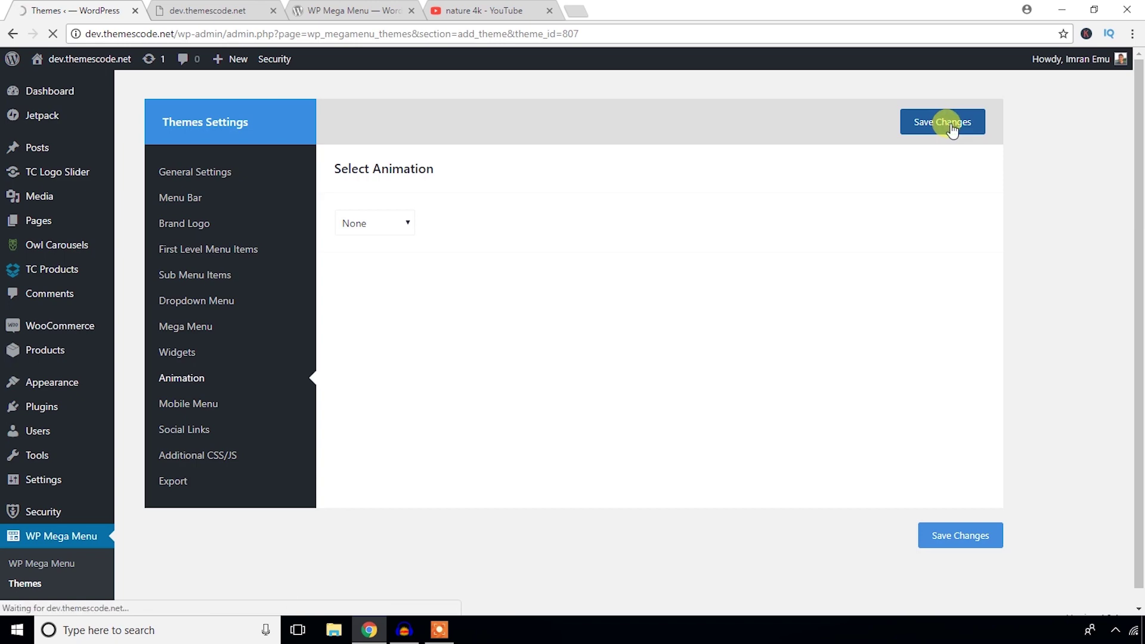
Step: Switch to the dev.themescode.net live site and view the Videos menu's three YouTube videos
{"action": "key", "text": "ctrl+Tab"}
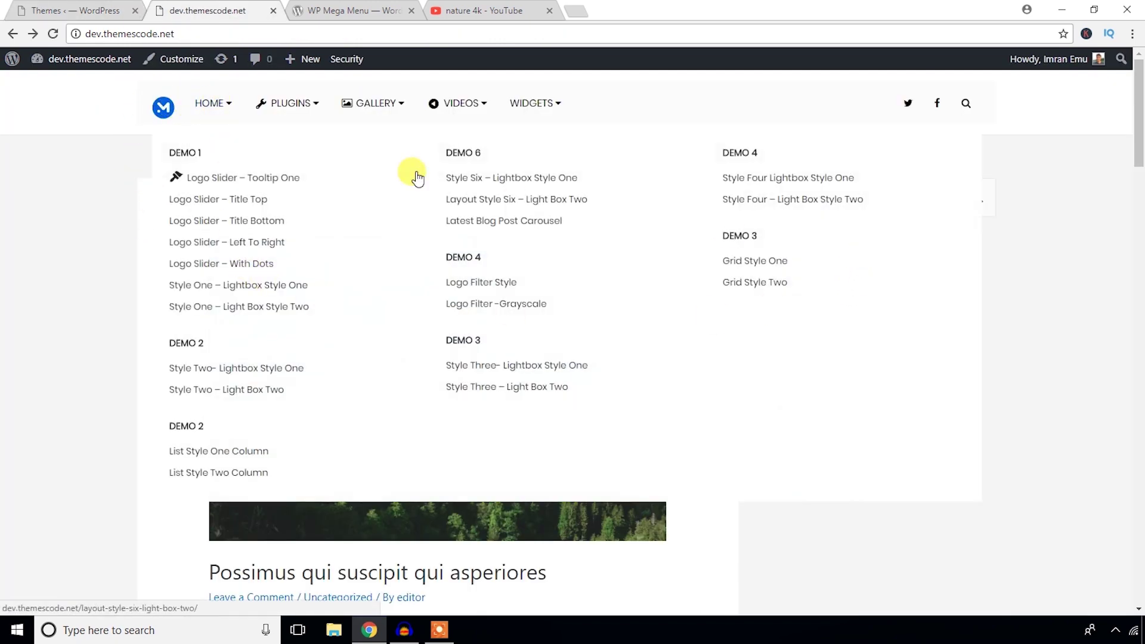
{"action": "mouse_move", "coordinate": [319, 111]}
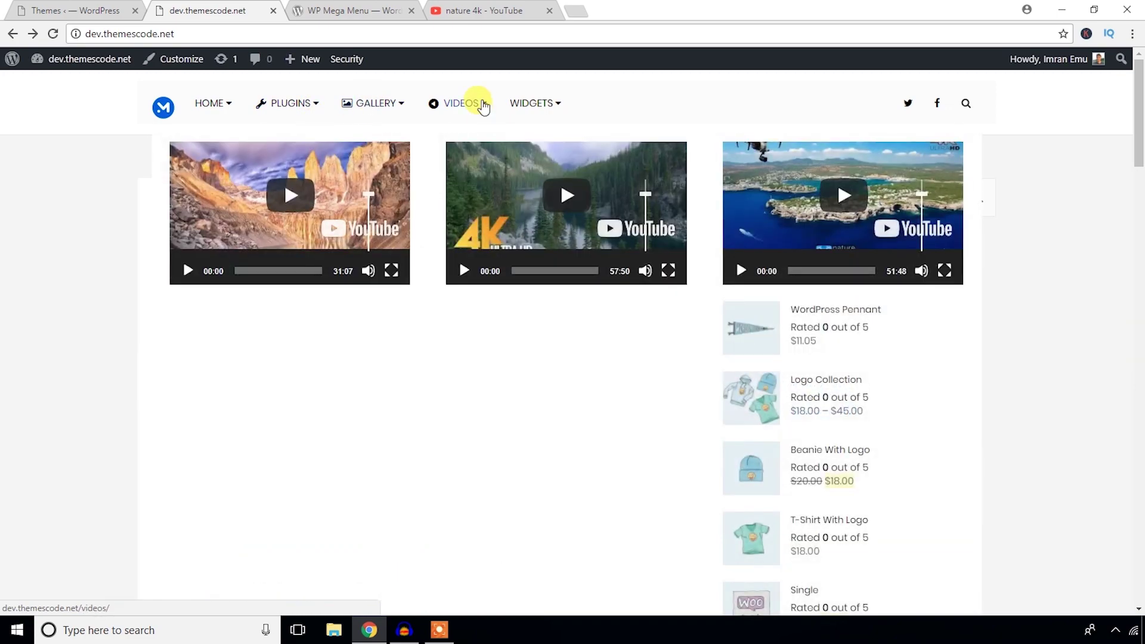